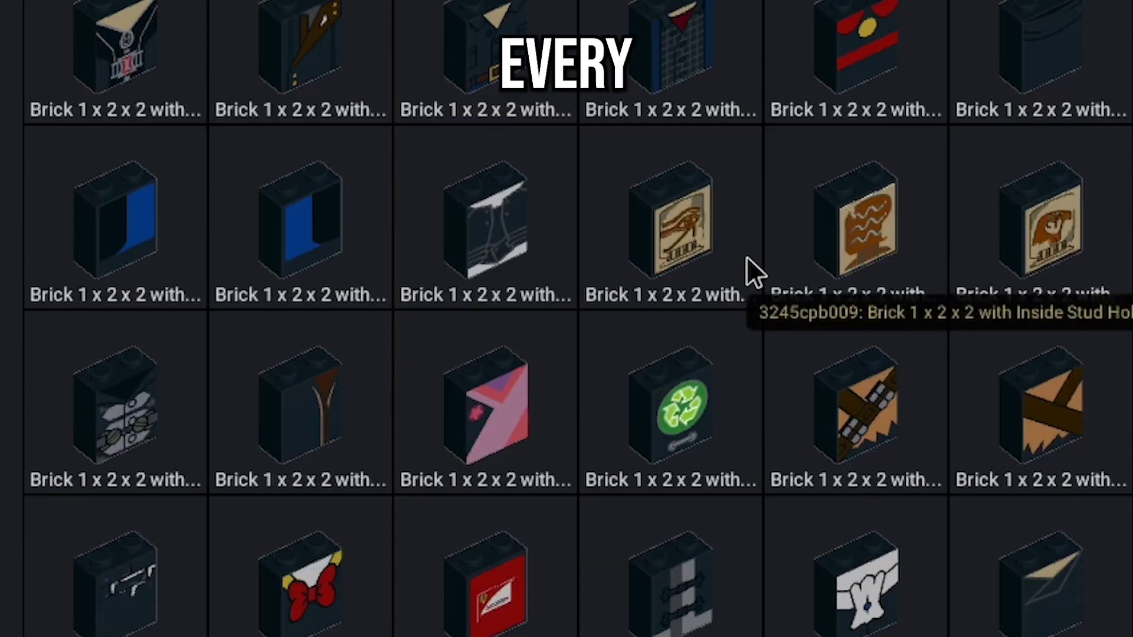
# - Reselect the step 10 model render on the instruction page
pyautogui.scroll(-10, 746, 258)
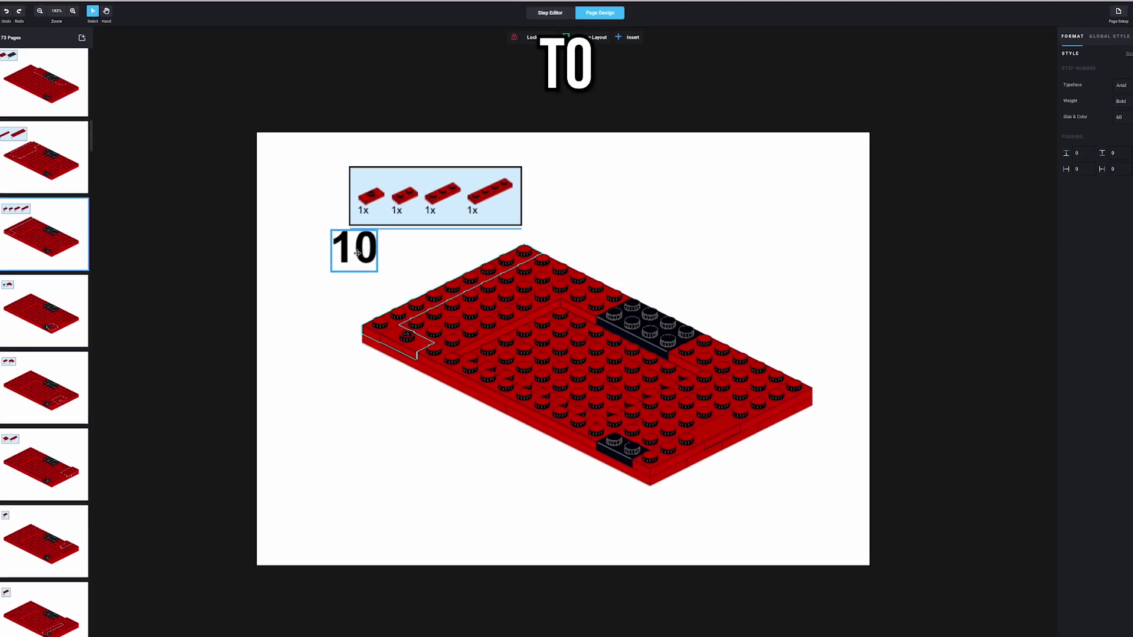
pyautogui.click(353, 249)
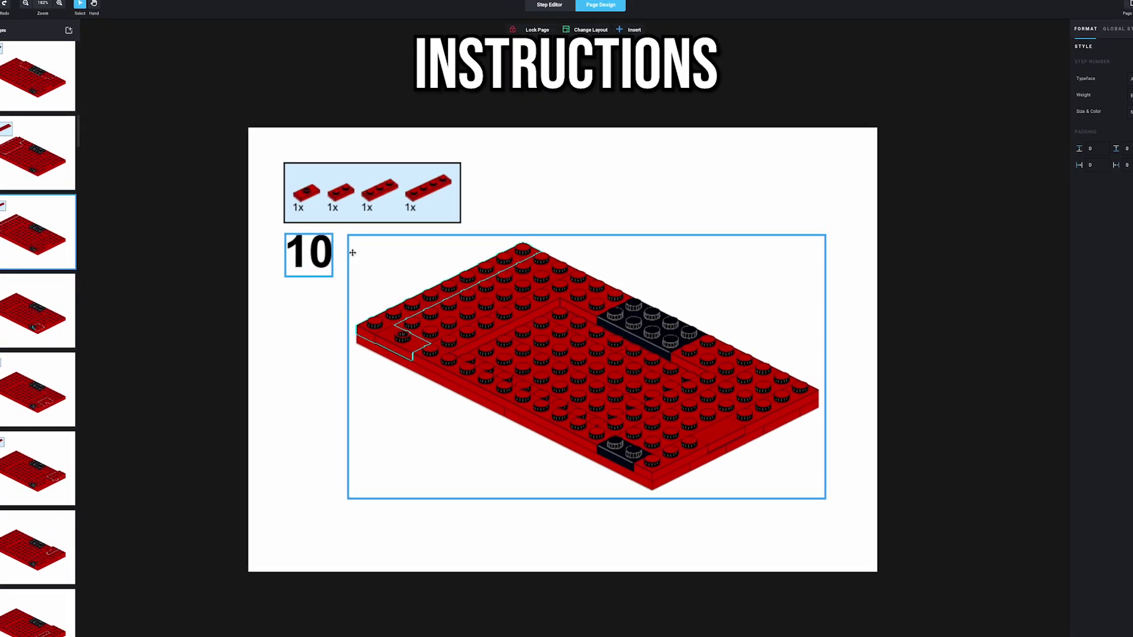
pyautogui.click(356, 252)
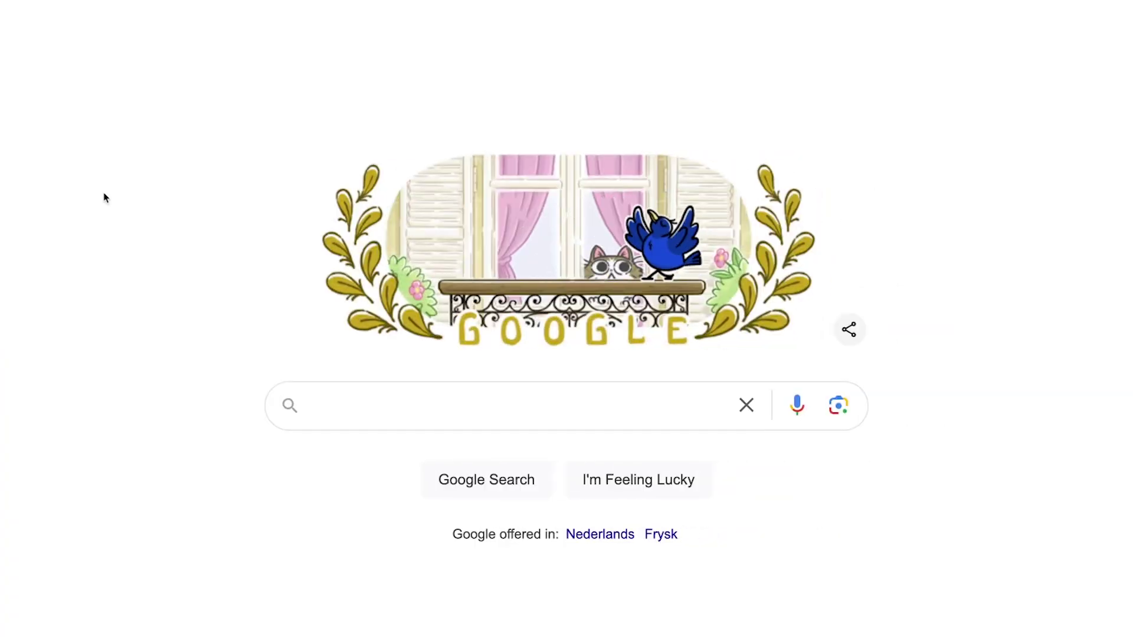
# - Search 'bricklink studio', open the Studio download page and accept the installer licence
pyautogui.click(472, 405)
pyautogui.write('b')
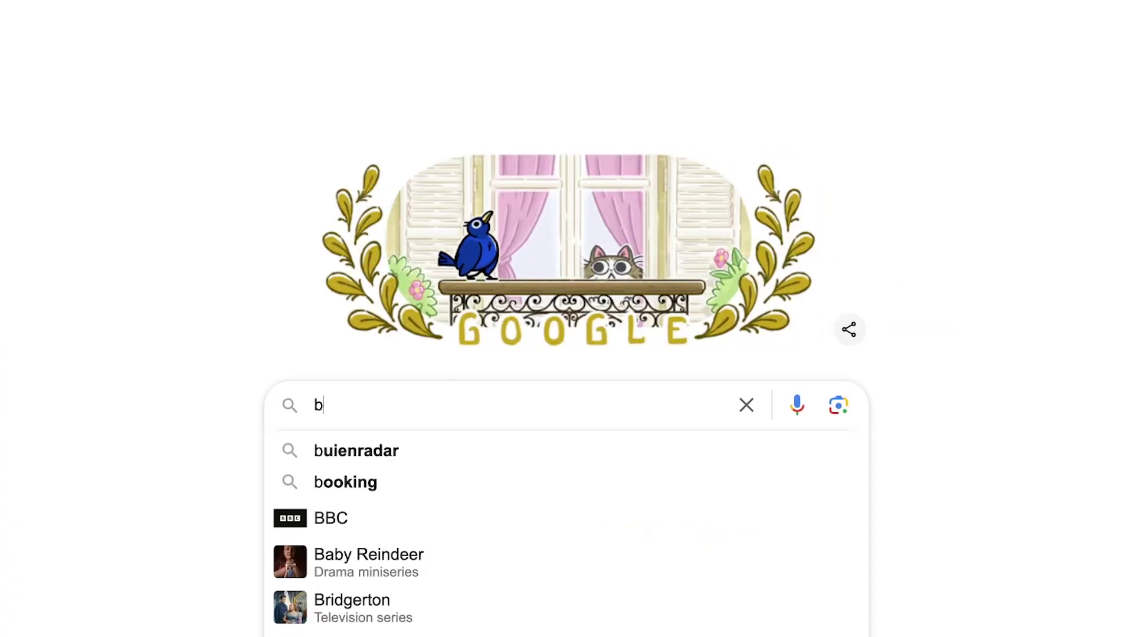
pyautogui.write('ricklink studio')
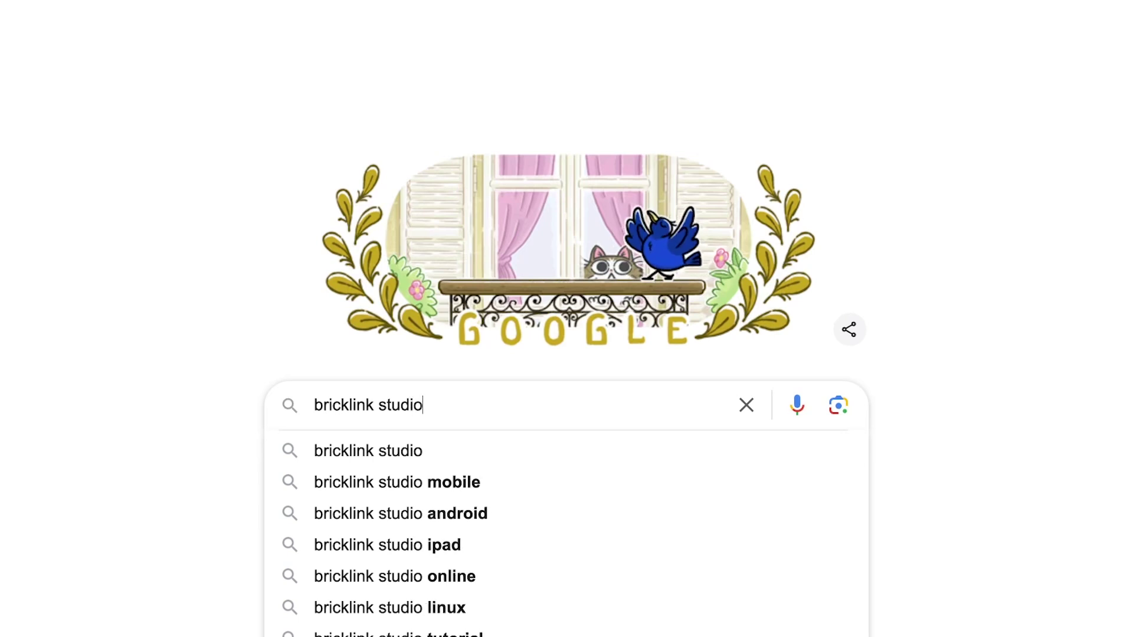
pyautogui.press('Return')
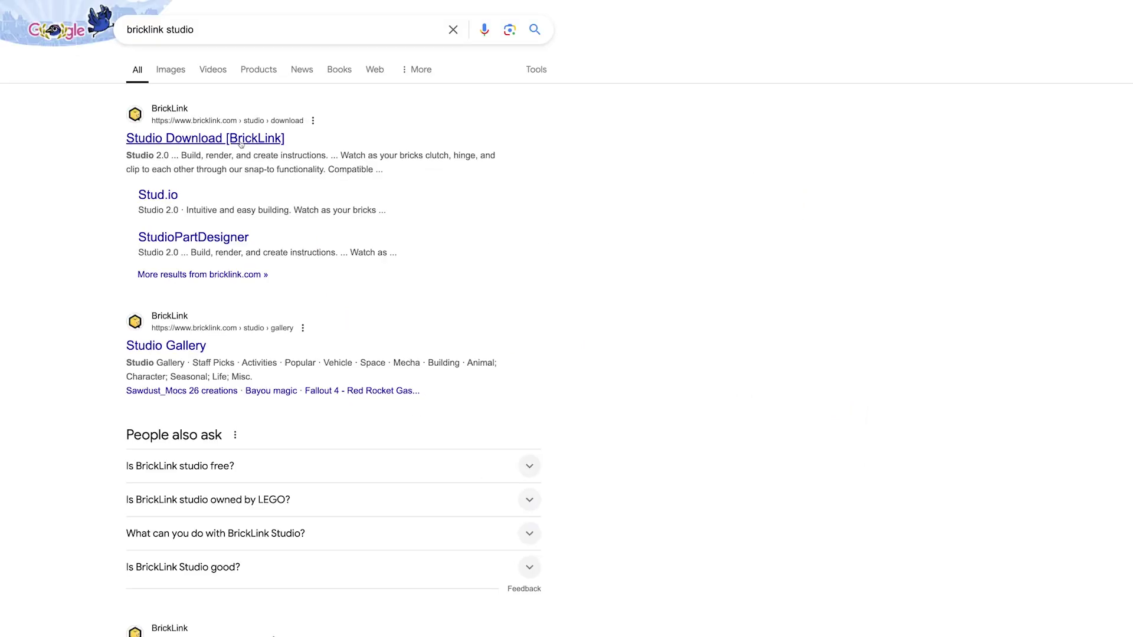
pyautogui.click(240, 144)
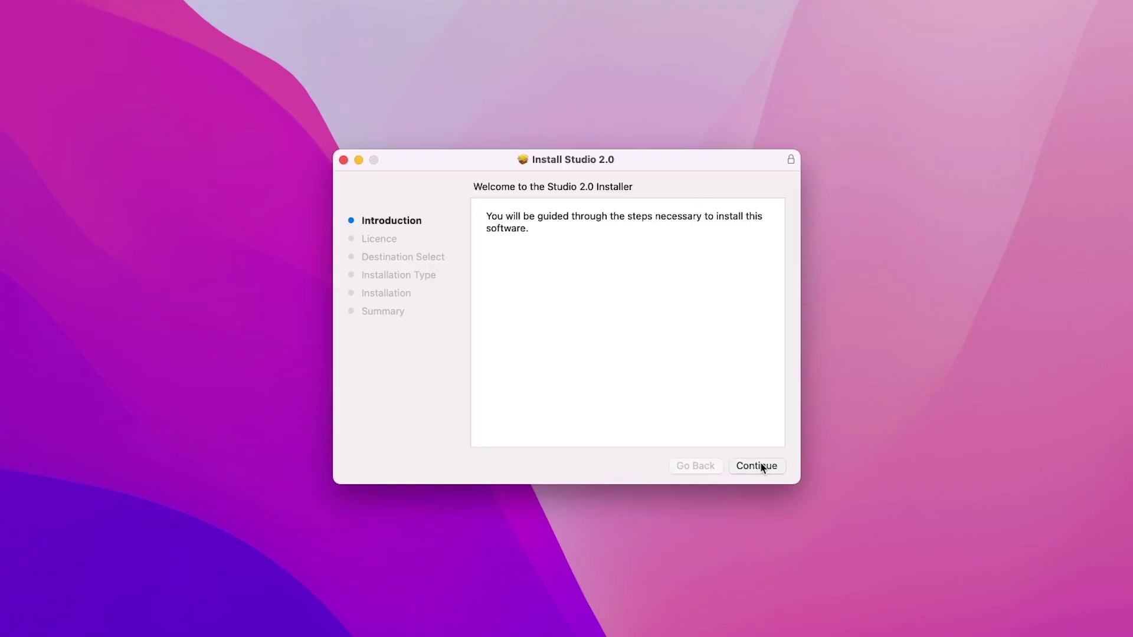
pyautogui.click(758, 465)
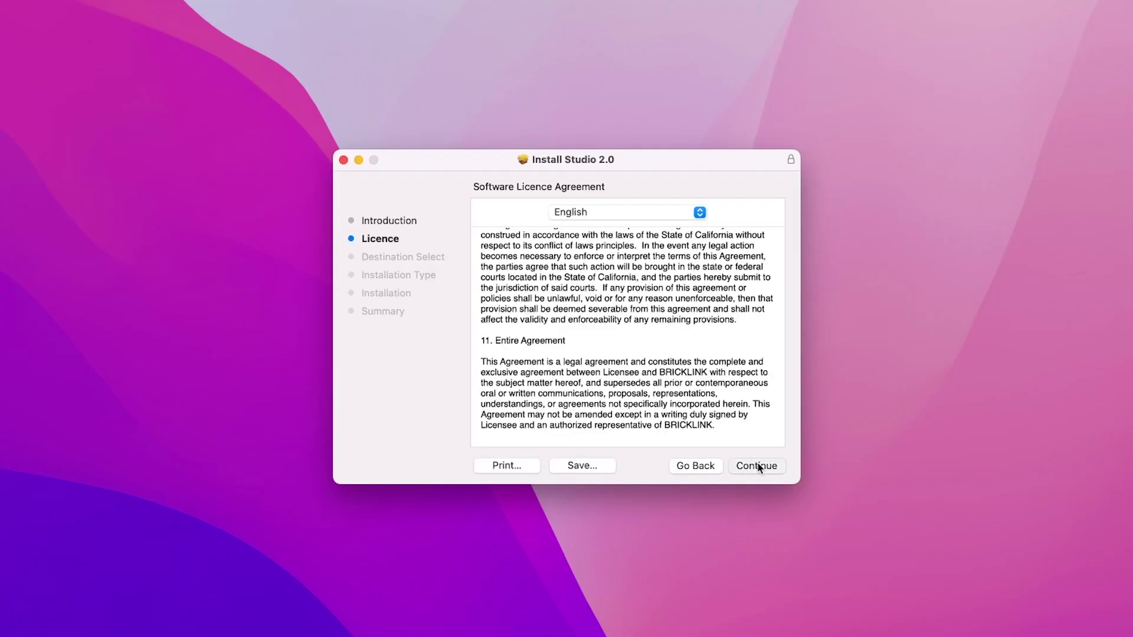
pyautogui.click(758, 465)
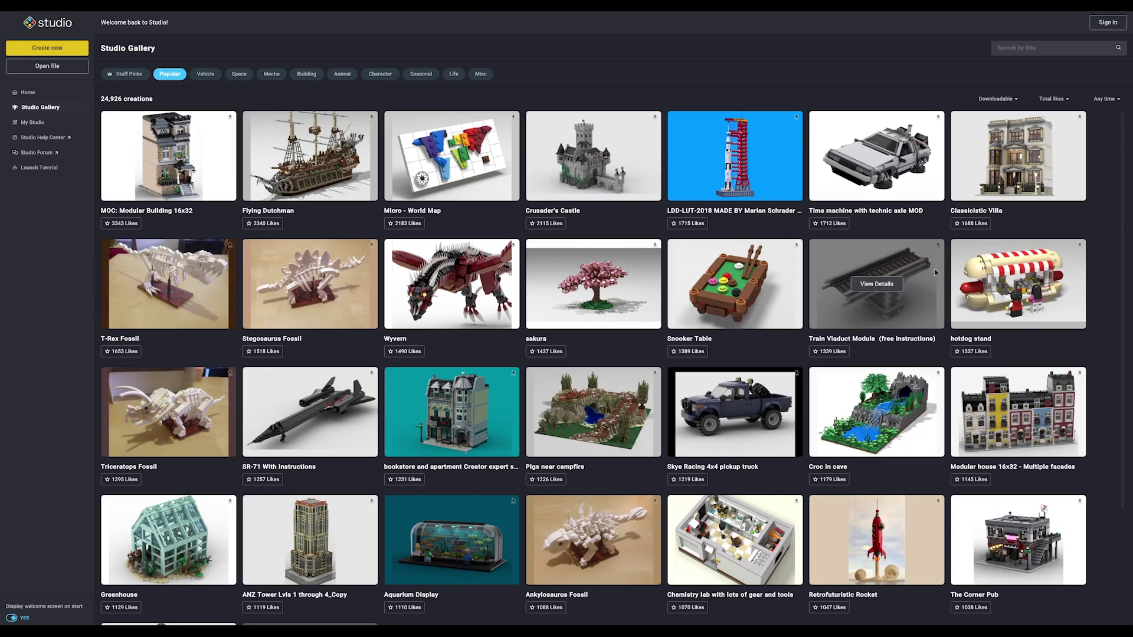
pyautogui.scroll(-2, 934, 268)
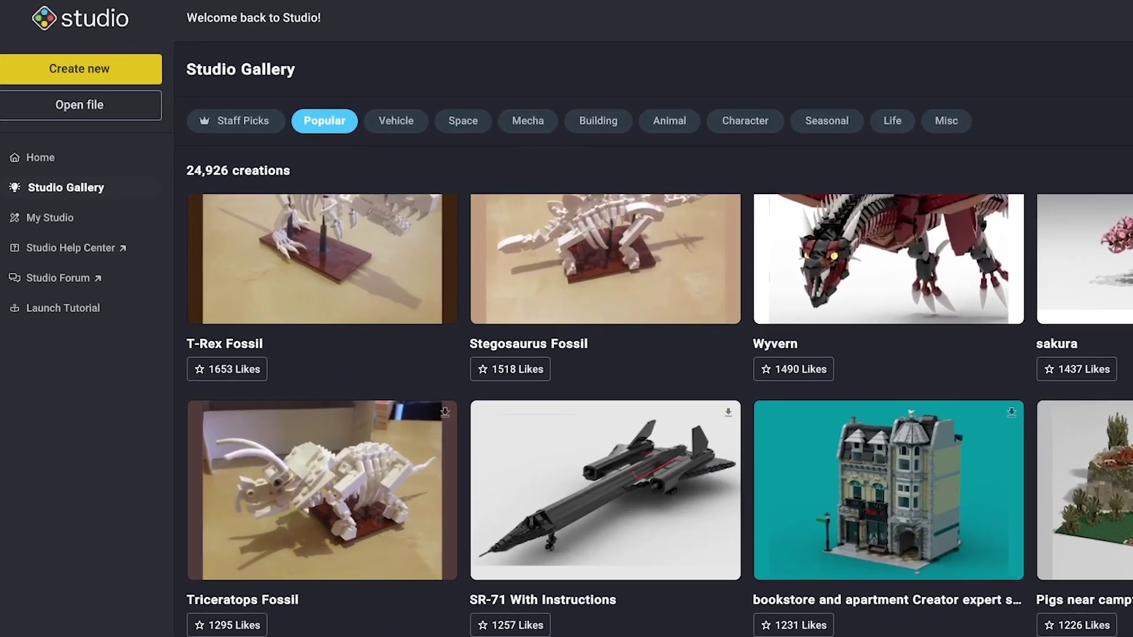
pyautogui.click(62, 219)
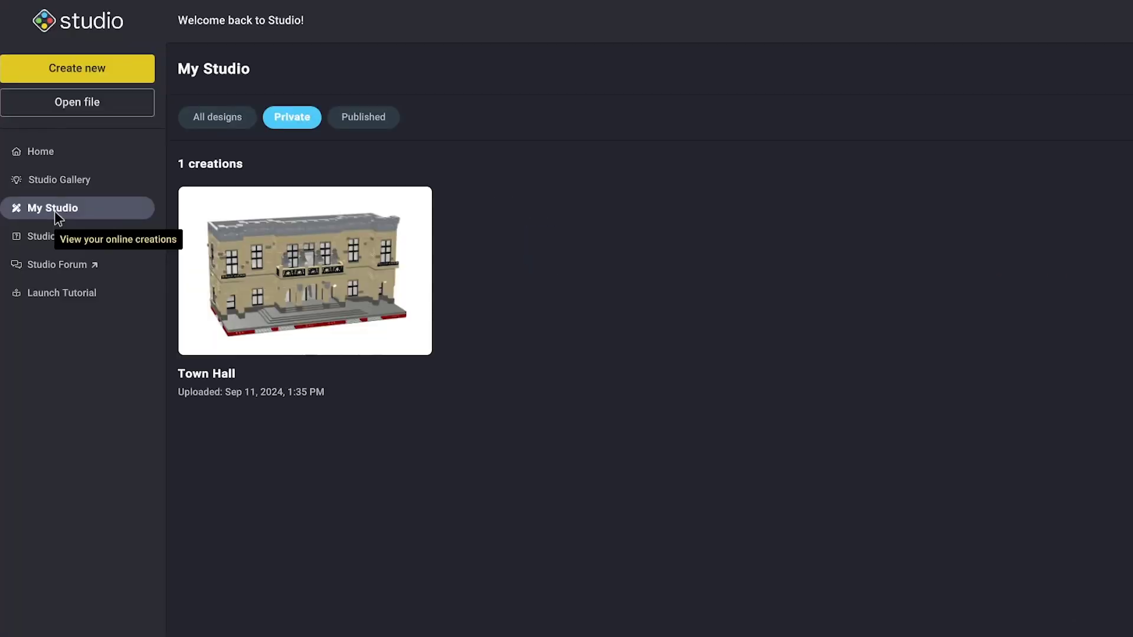
pyautogui.moveTo(280, 244)
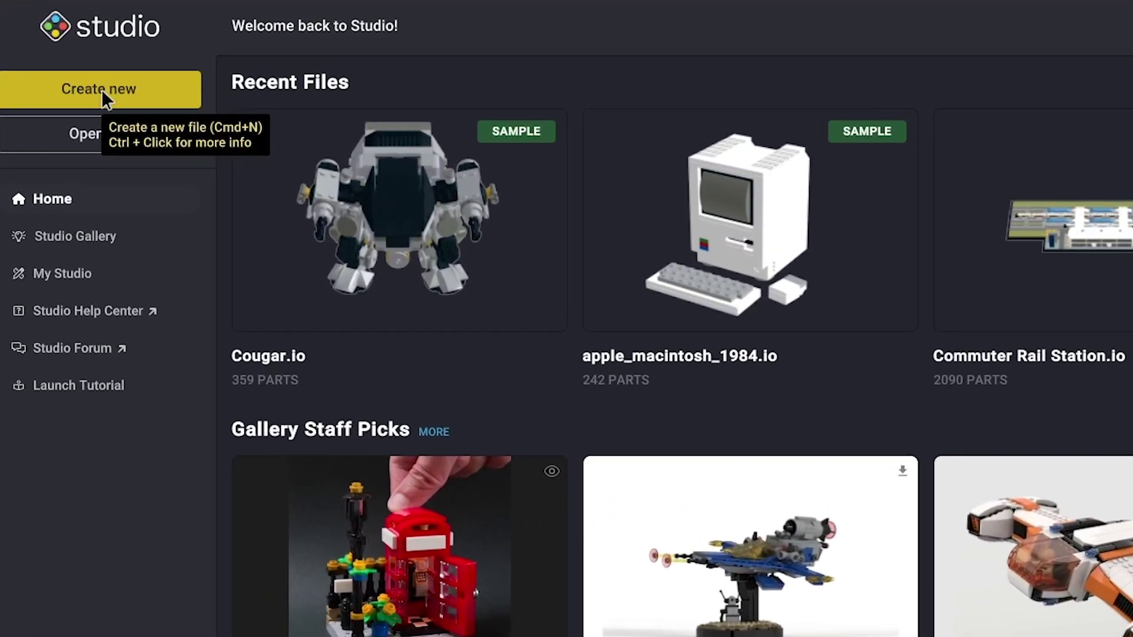
# - Start a new untitled model and scroll through the parts list
pyautogui.click(88, 81)
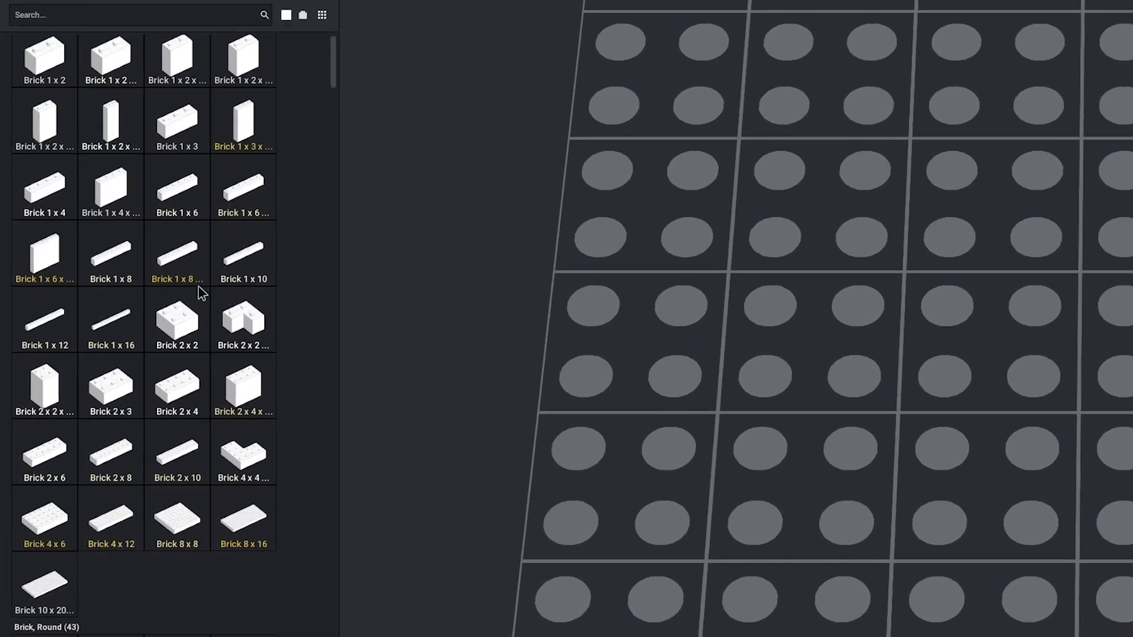
pyautogui.scroll(-2, 110, 511)
pyautogui.scroll(-15, 324, 190)
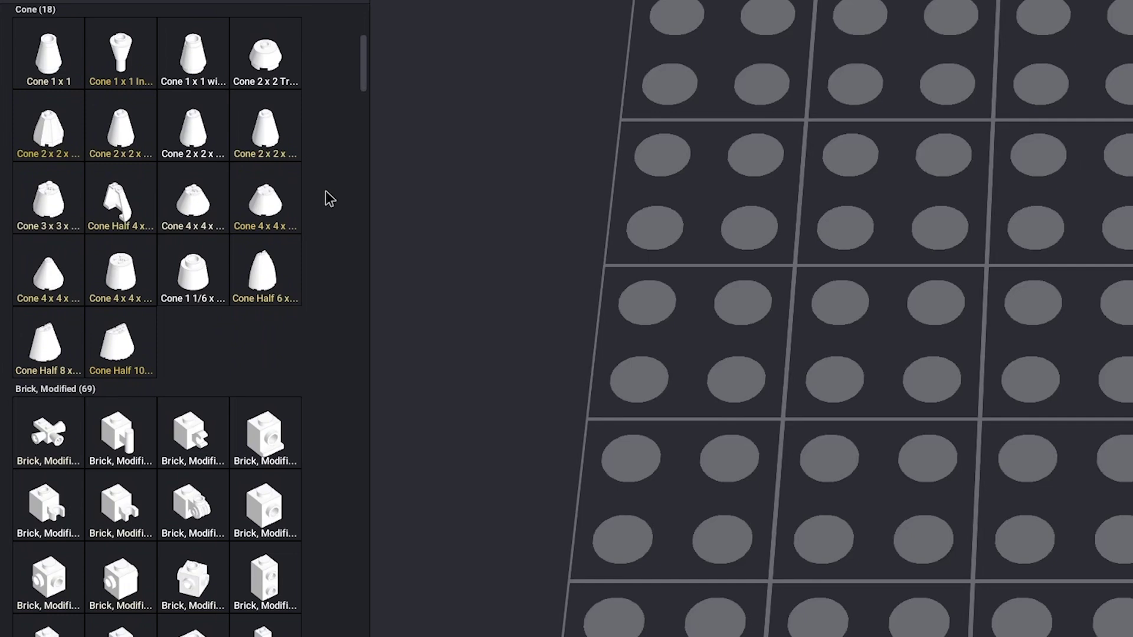
pyautogui.scroll(-5, 324, 190)
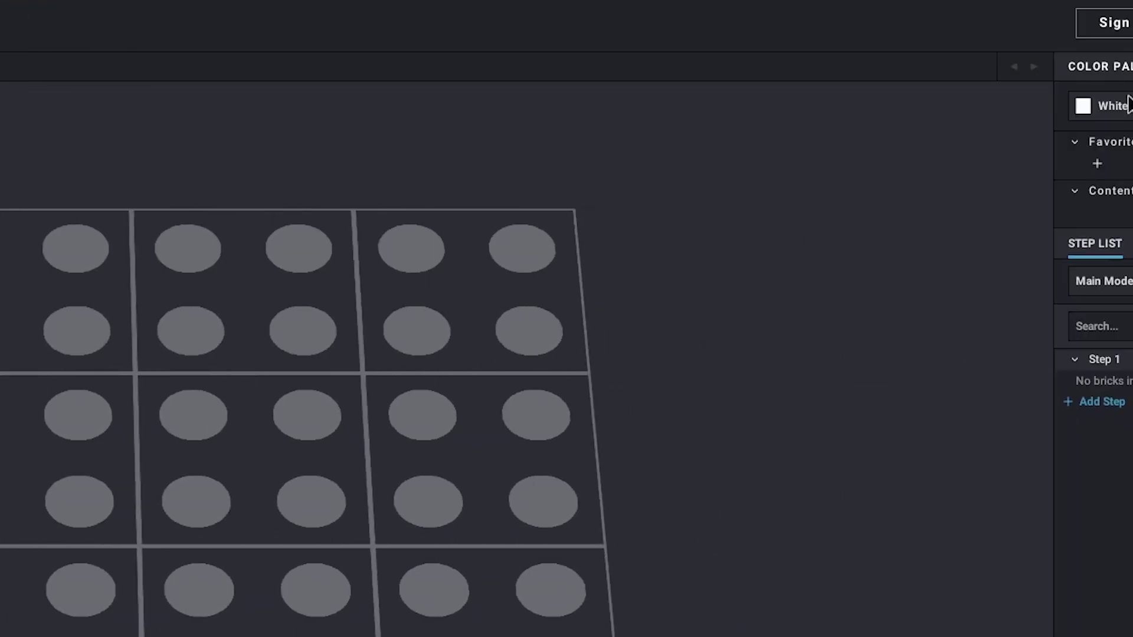
# - Browse the solid colour palette and leave White chosen
pyautogui.click(983, 101)
pyautogui.scroll(-1, 995, 239)
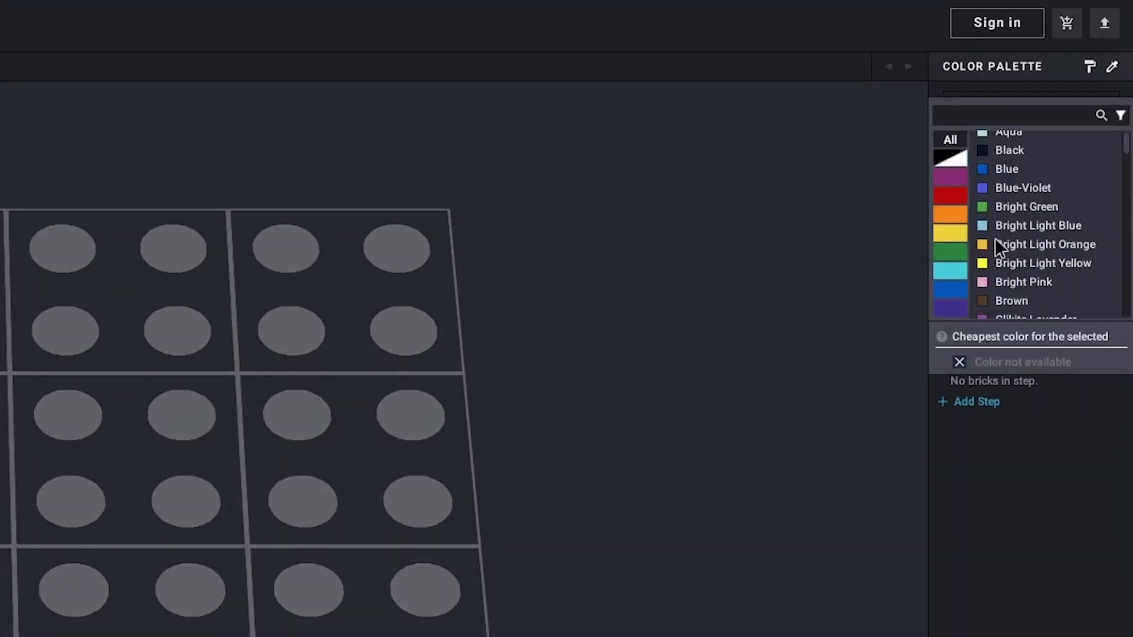
pyautogui.click(1092, 387)
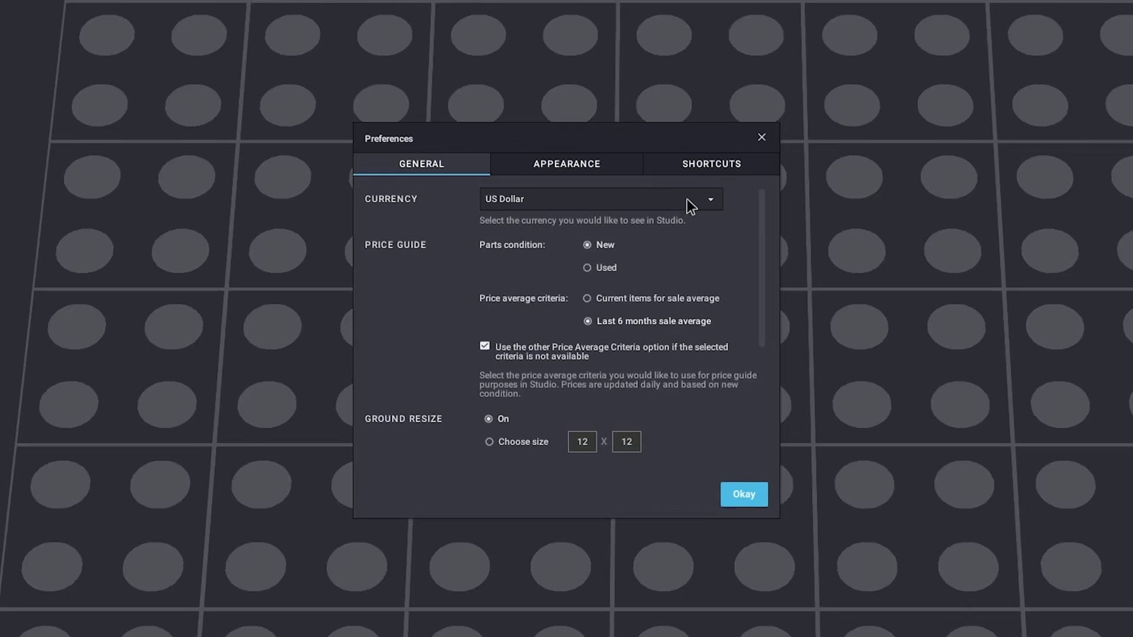
# - Choose Euro as the price currency, then look up the Brick 1 x 6 online
pyautogui.click(687, 199)
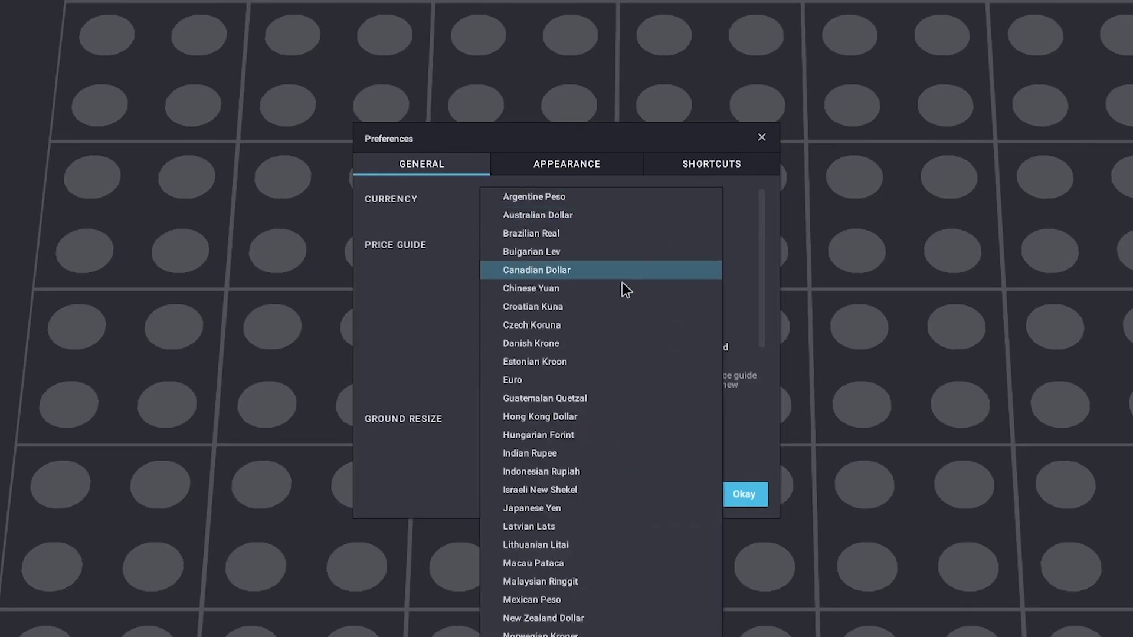
pyautogui.click(526, 379)
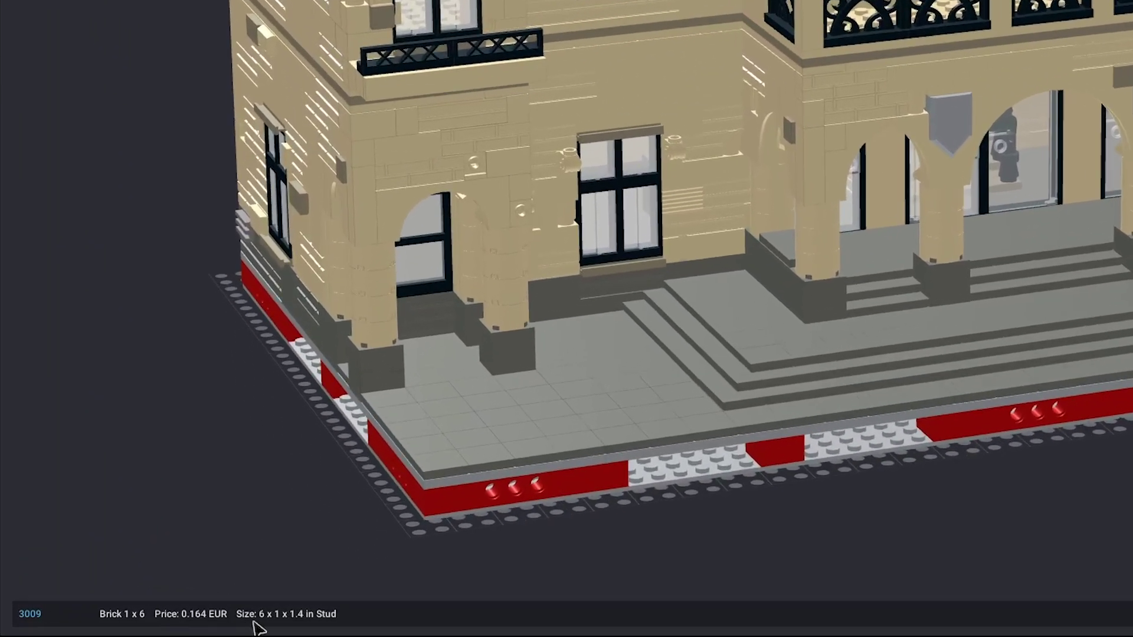
pyautogui.click(29, 614)
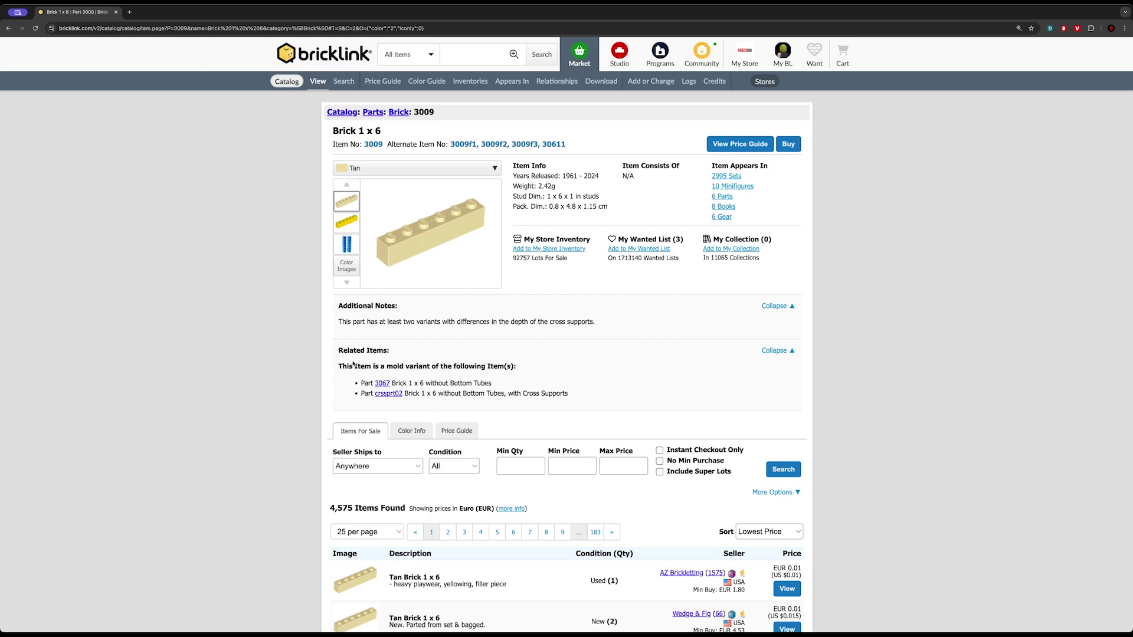
pyautogui.scroll(-2, 353, 364)
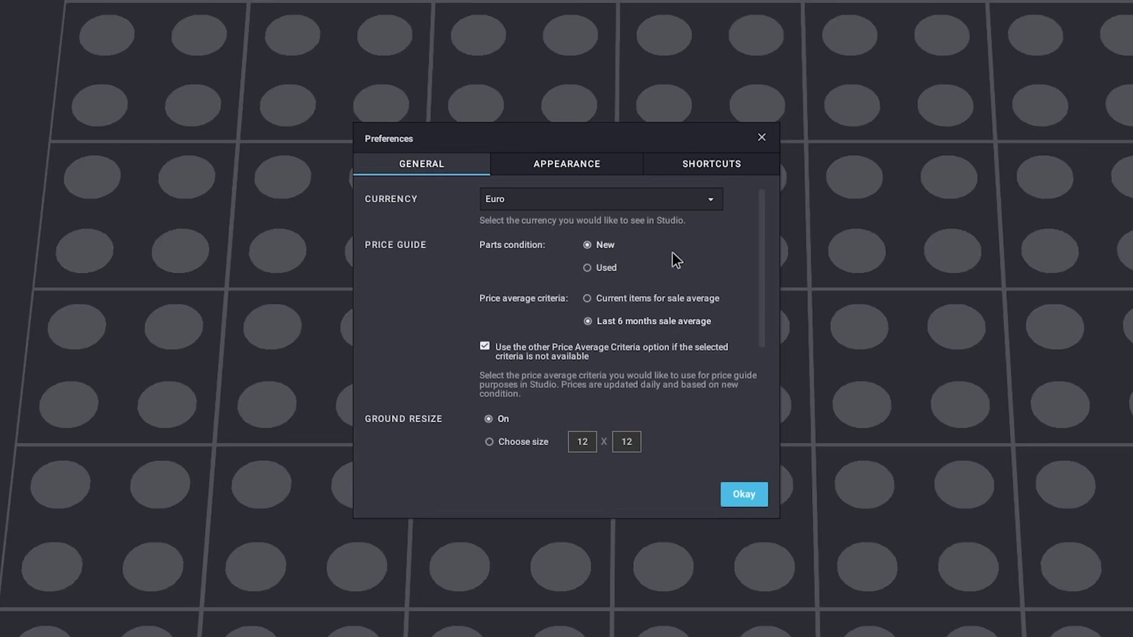
# - In Appearance, try a background colour then cancel, and set render quality to the first step
pyautogui.click(551, 165)
pyautogui.click(496, 203)
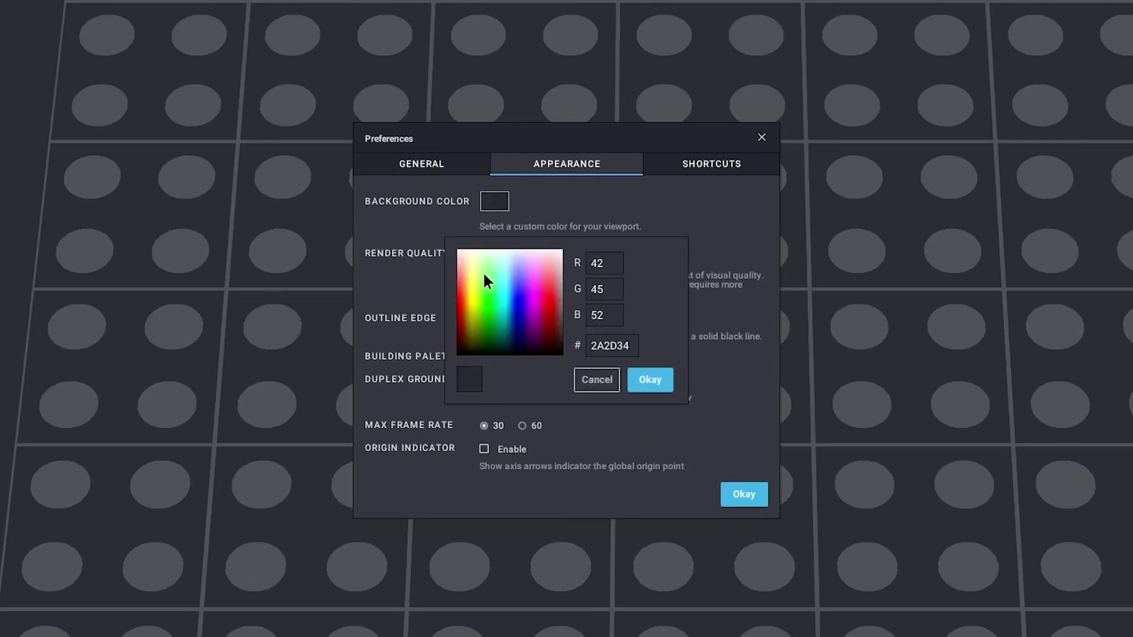
pyautogui.moveTo(483, 271); pyautogui.dragTo(532, 314)
pyautogui.press('Escape')
pyautogui.click(480, 253)
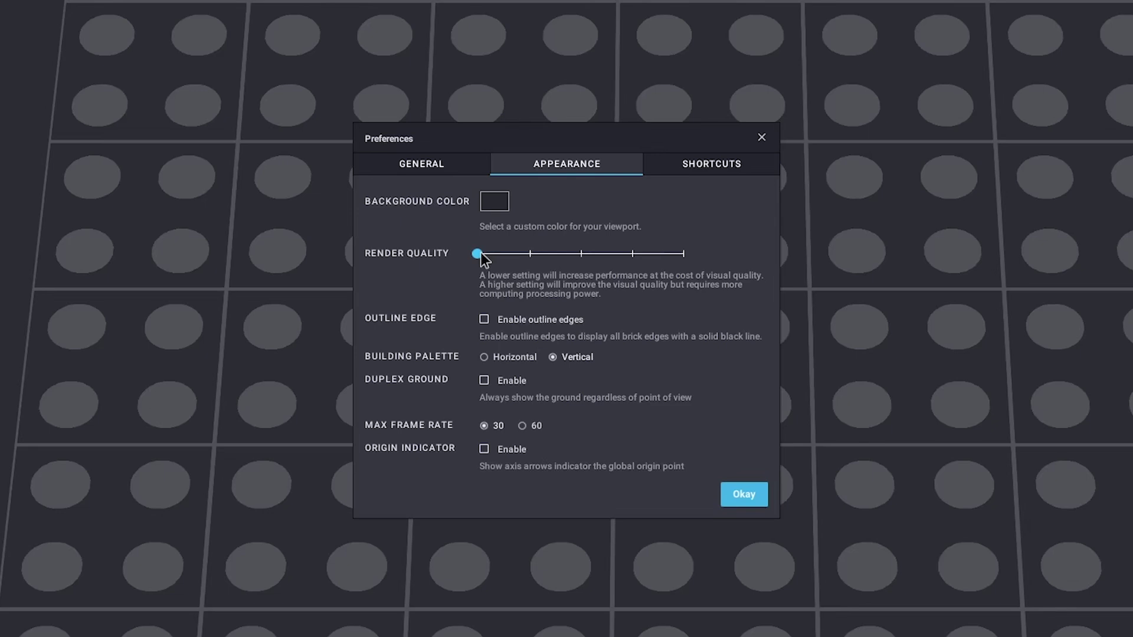
pyautogui.click(530, 253)
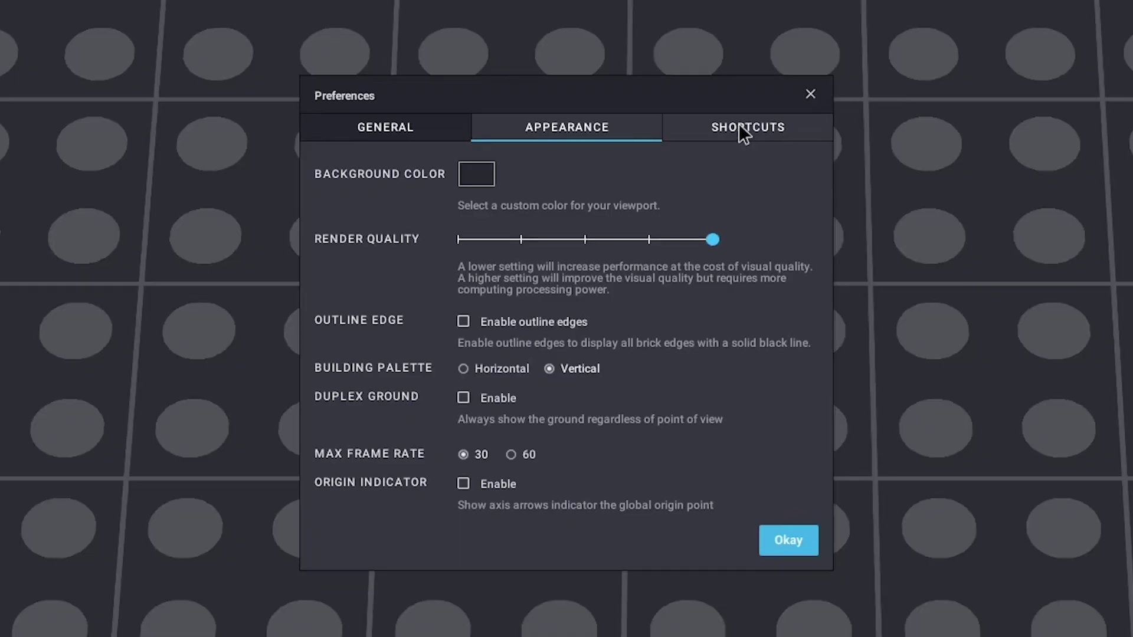
# - Expand and scroll the BrickControl shortcut group, then return to the General settings
pyautogui.click(741, 127)
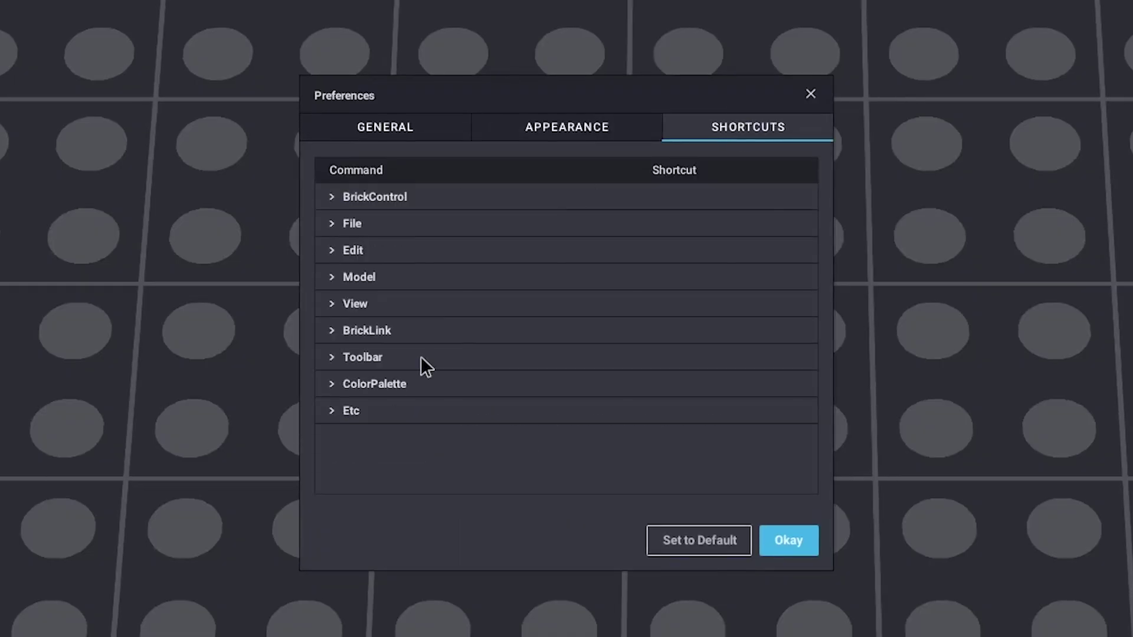
pyautogui.click(332, 196)
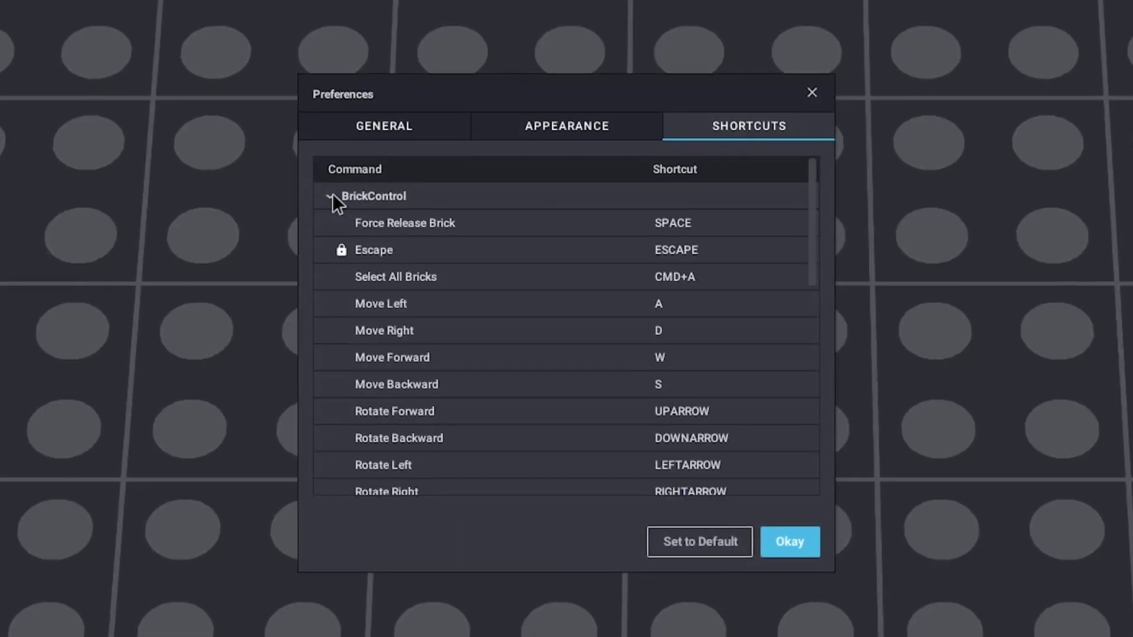
pyautogui.scroll(-2, 576, 312)
pyautogui.scroll(-4, 576, 312)
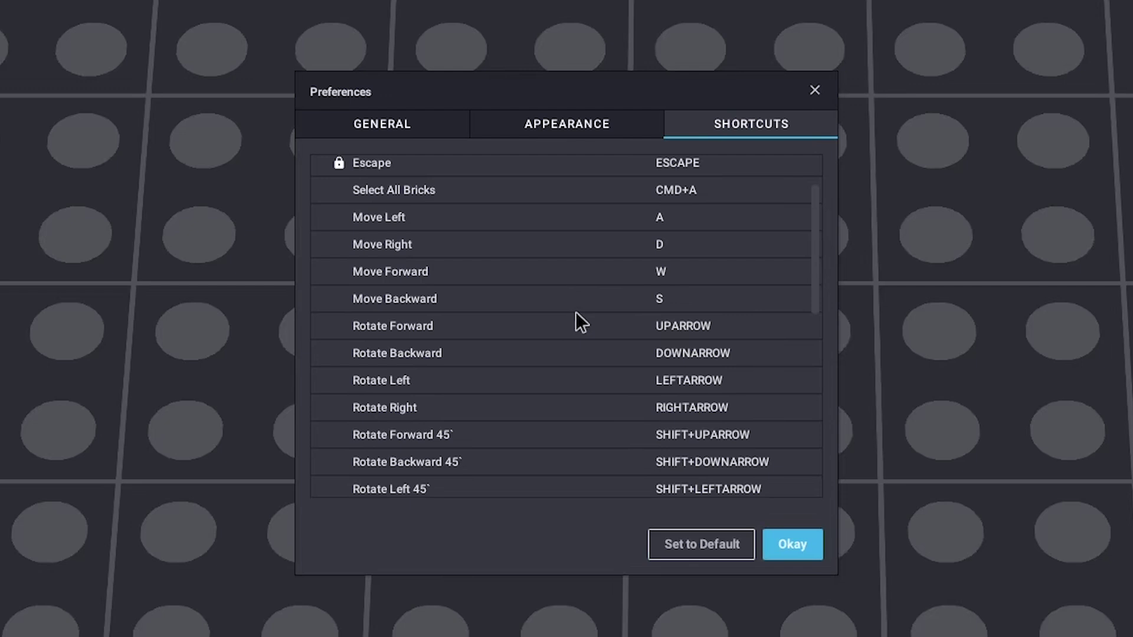
pyautogui.scroll(-8, 575, 312)
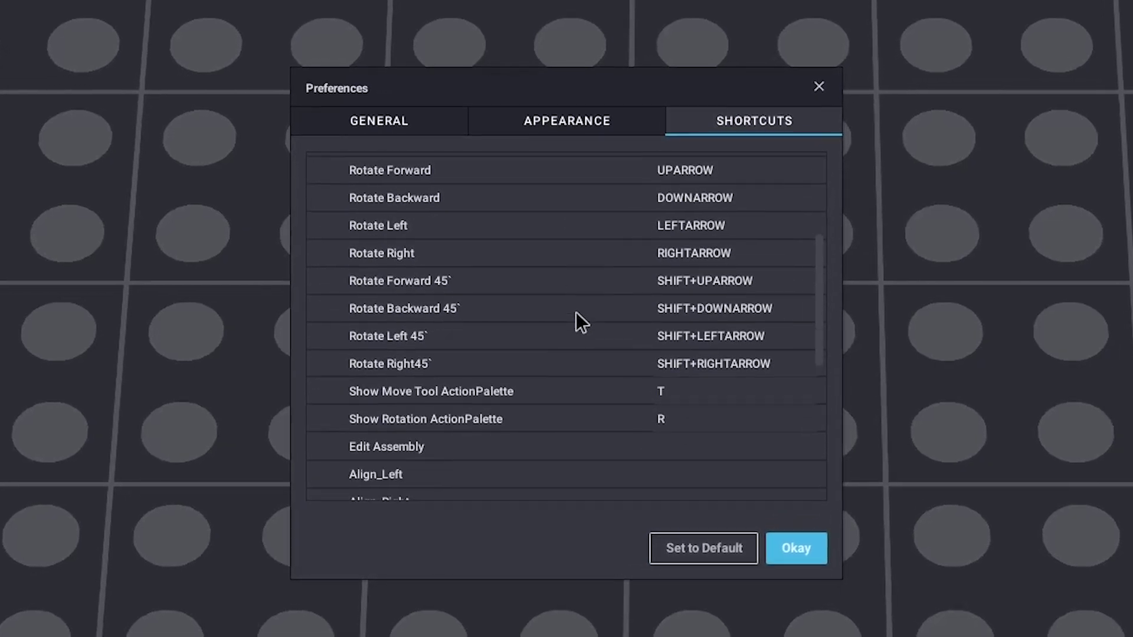
pyautogui.scroll(-5, 576, 313)
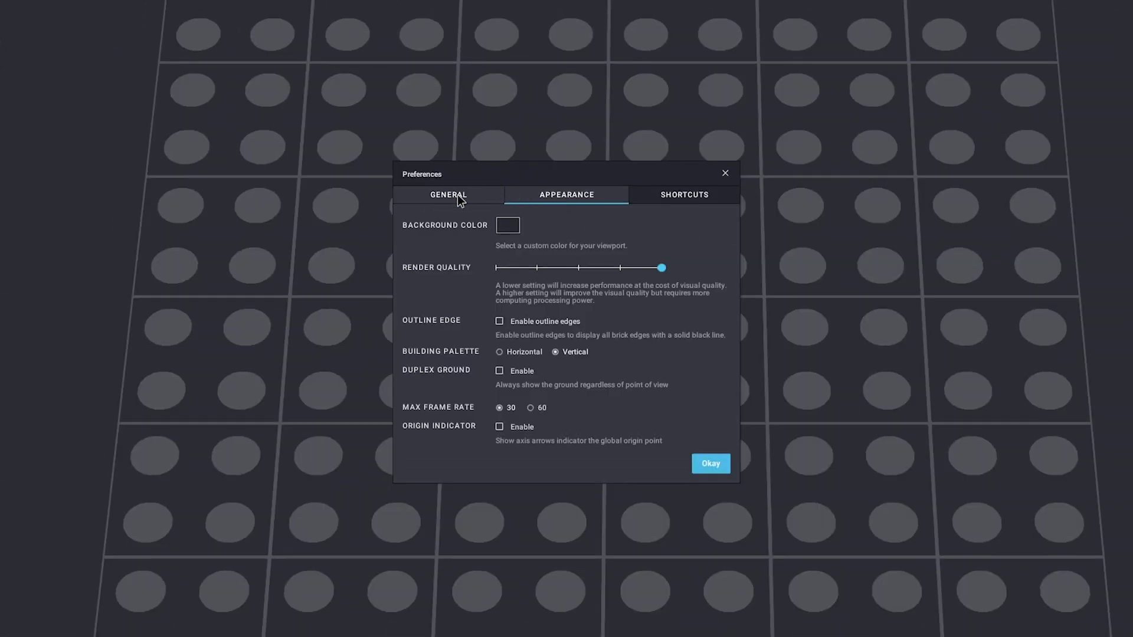
pyautogui.click(459, 200)
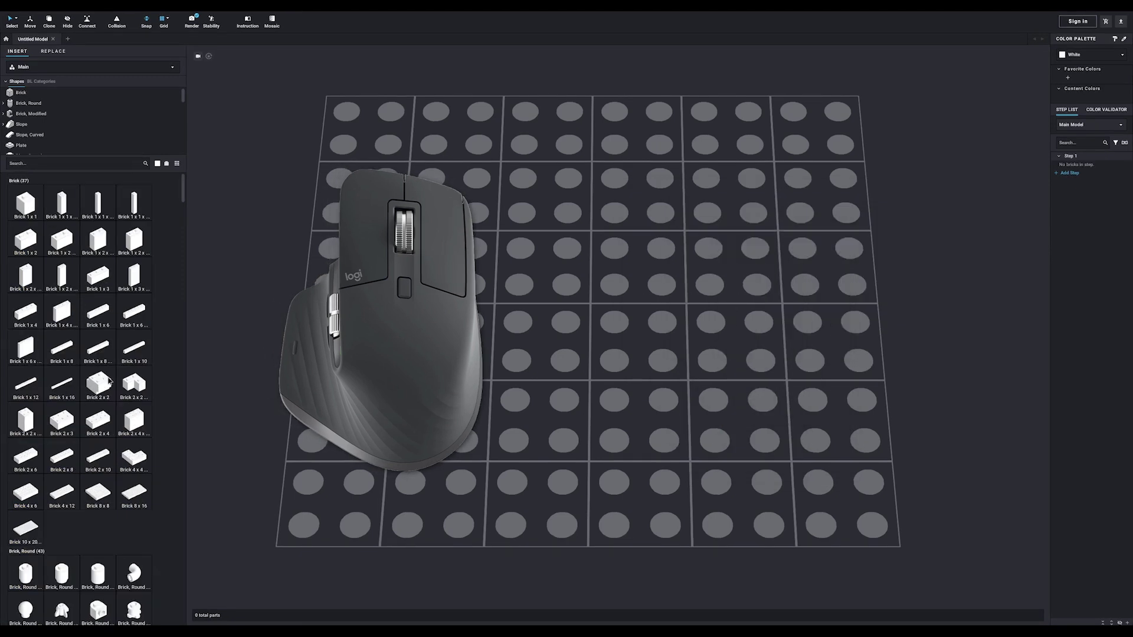
# - Place and select a 2x2 brick mid-grid, then orbit, zoom and pan to view it in perspective
pyautogui.moveTo(97, 384); pyautogui.dragTo(590, 274)
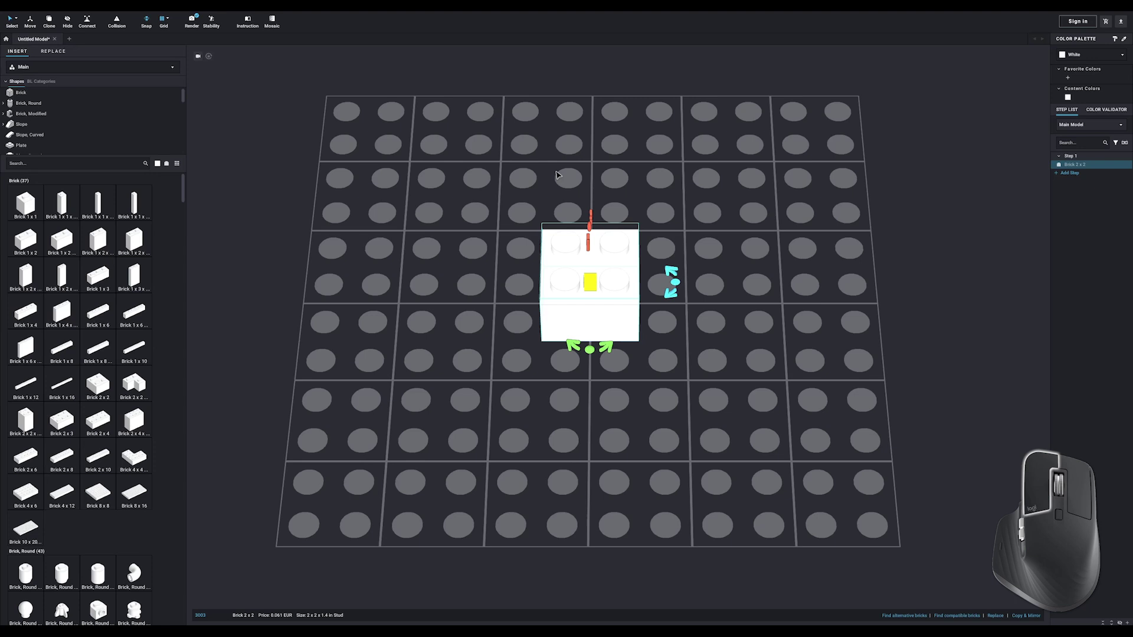
pyautogui.moveTo(440, 161); pyautogui.dragTo(627, 305)
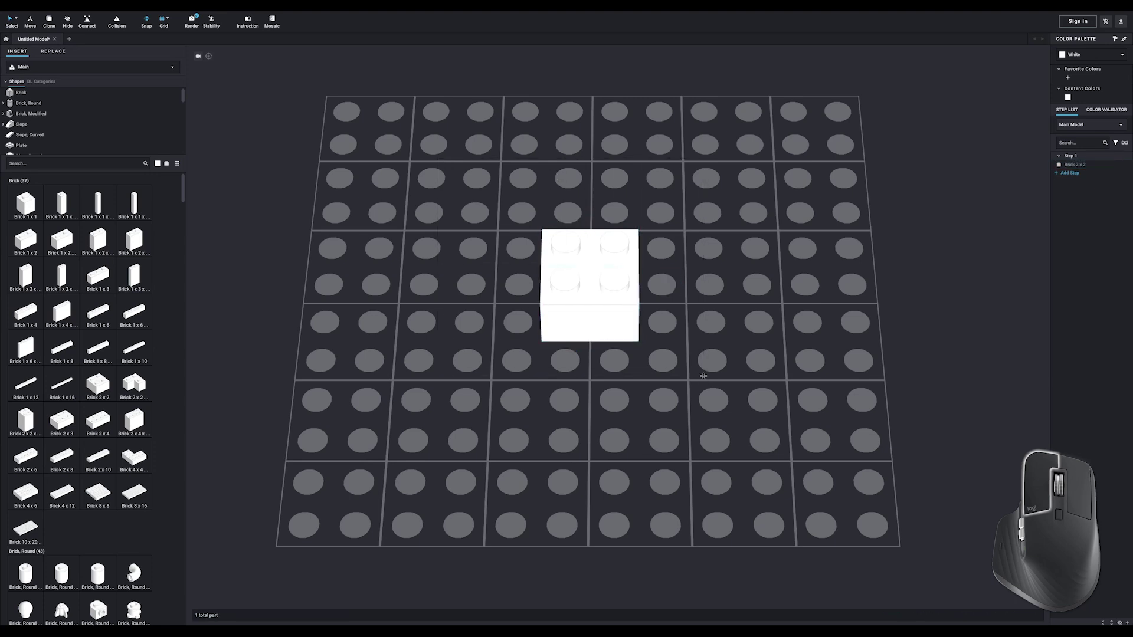
pyautogui.moveTo(500, 258); pyautogui.dragTo(635, 255, button='right')
pyautogui.scroll(5, 634, 308)
pyautogui.scroll(2, 635, 307)
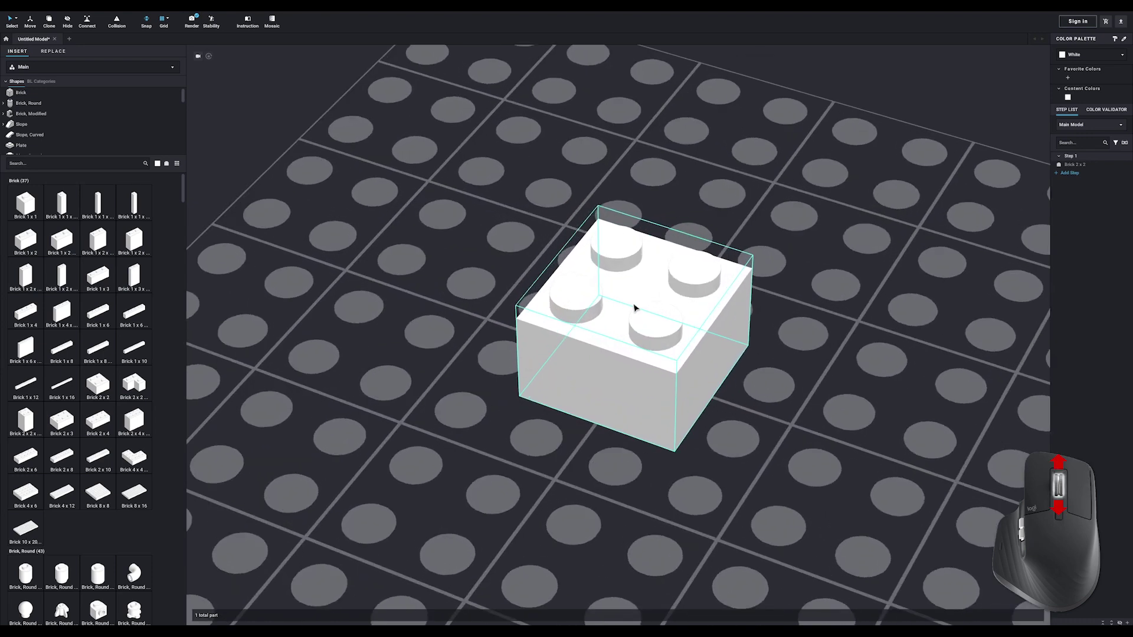
pyautogui.scroll(-3, 635, 308)
pyautogui.scroll(2, 635, 307)
pyautogui.scroll(-3, 635, 307)
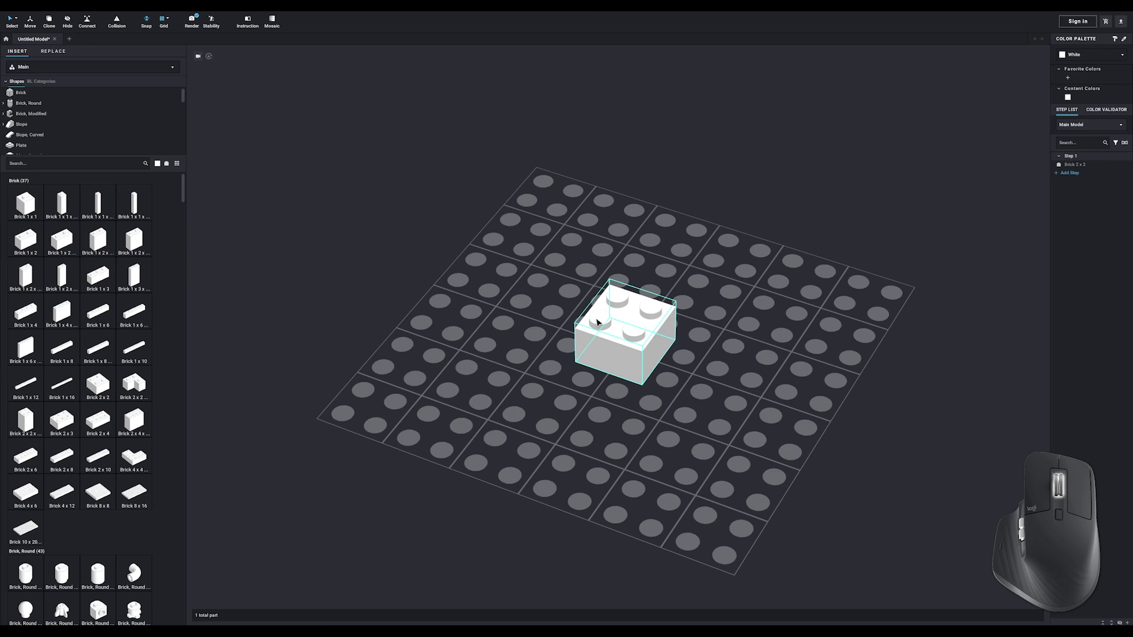
pyautogui.moveTo(635, 307); pyautogui.dragTo(533, 489, button='middle')
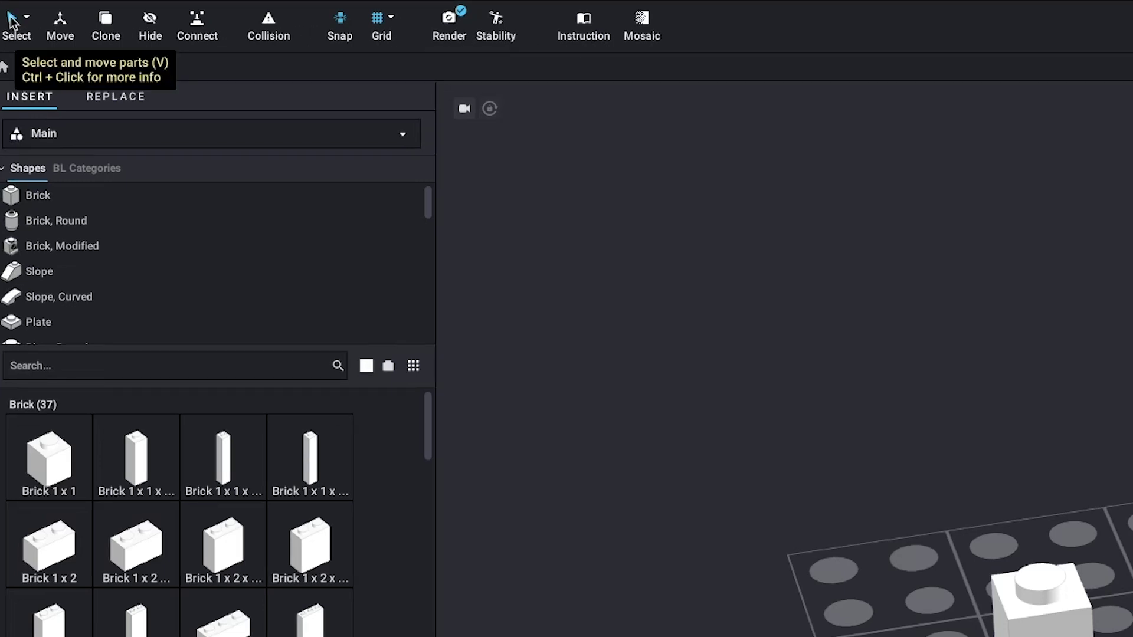
# - Use By Color selection to pick all four red bricks
pyautogui.click(27, 22)
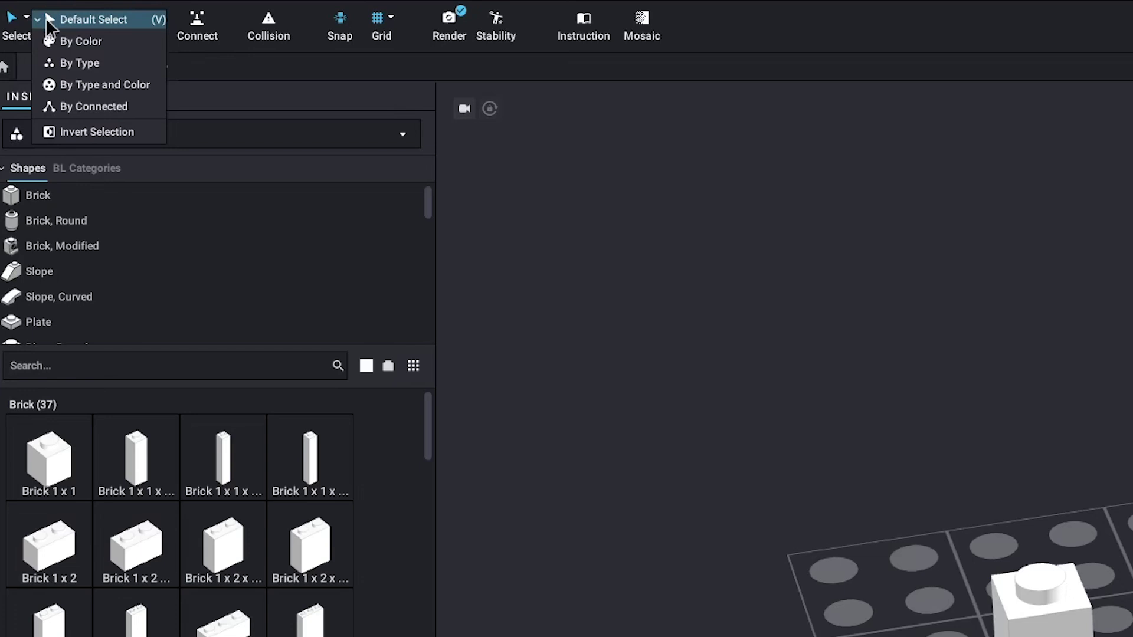
pyautogui.click(83, 40)
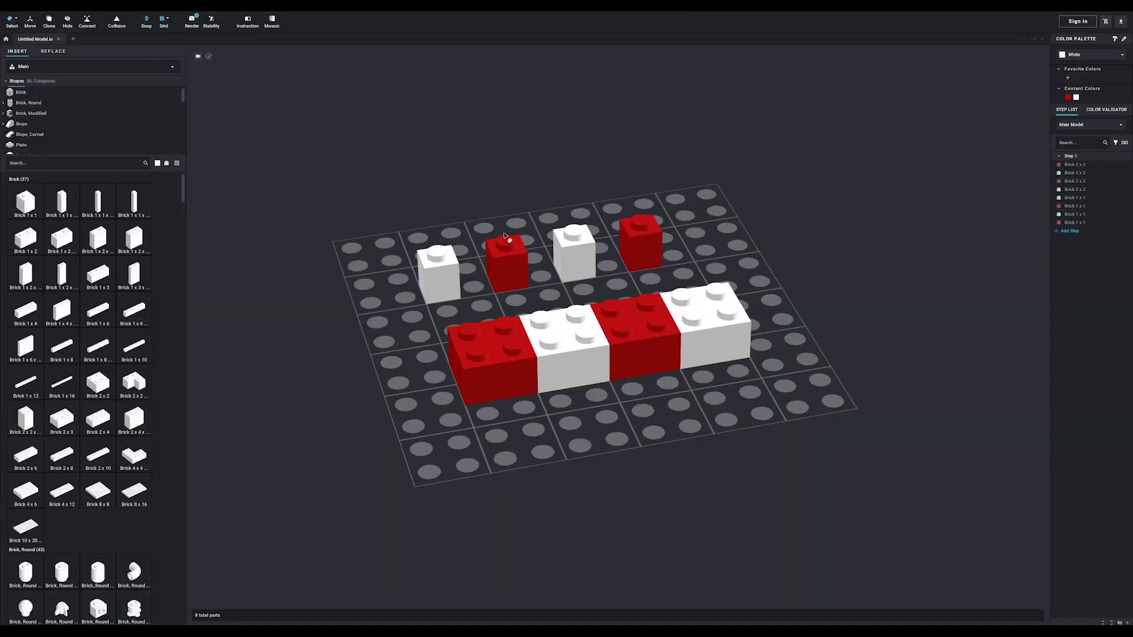
pyautogui.doubleClick(506, 239)
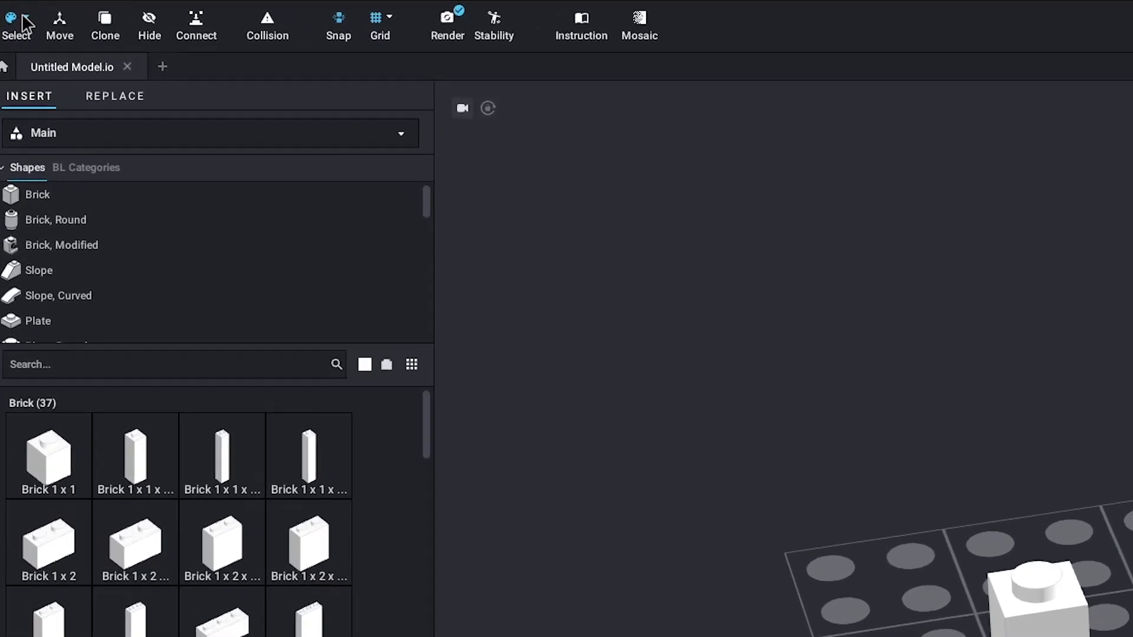
# - Use By Type selection to pick all four 2x2 bricks
pyautogui.click(23, 16)
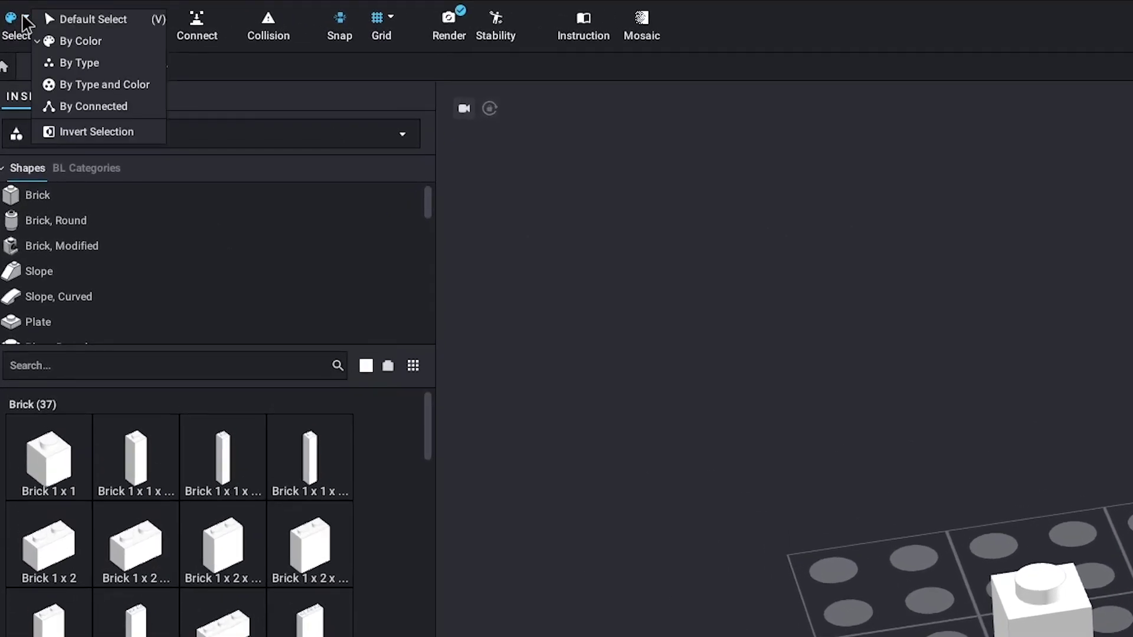
pyautogui.click(69, 63)
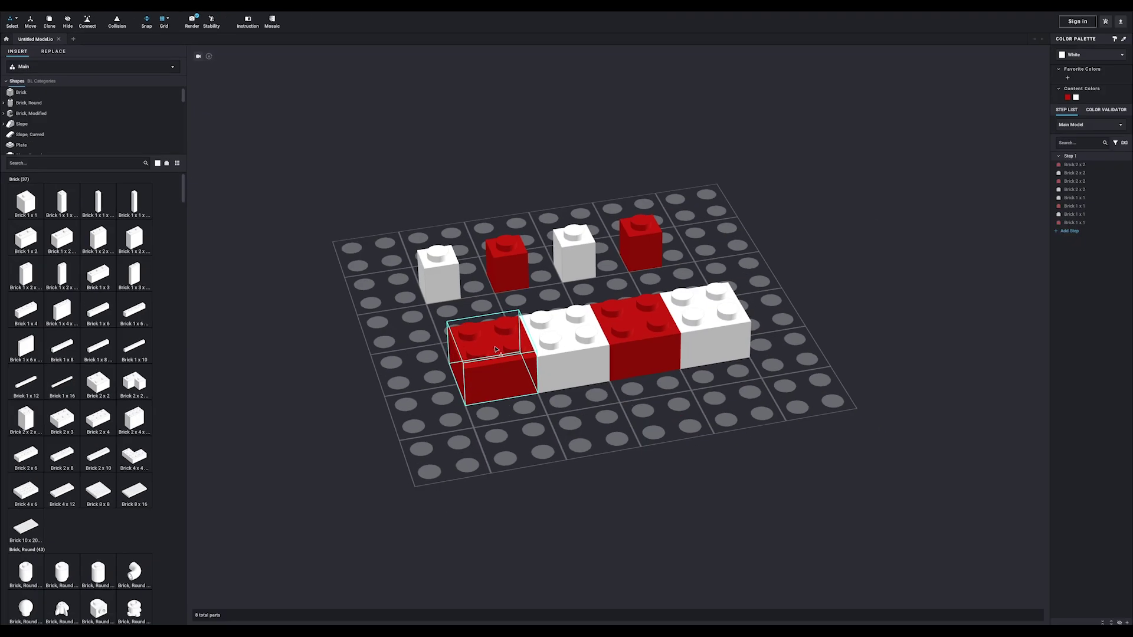
pyautogui.click(496, 349)
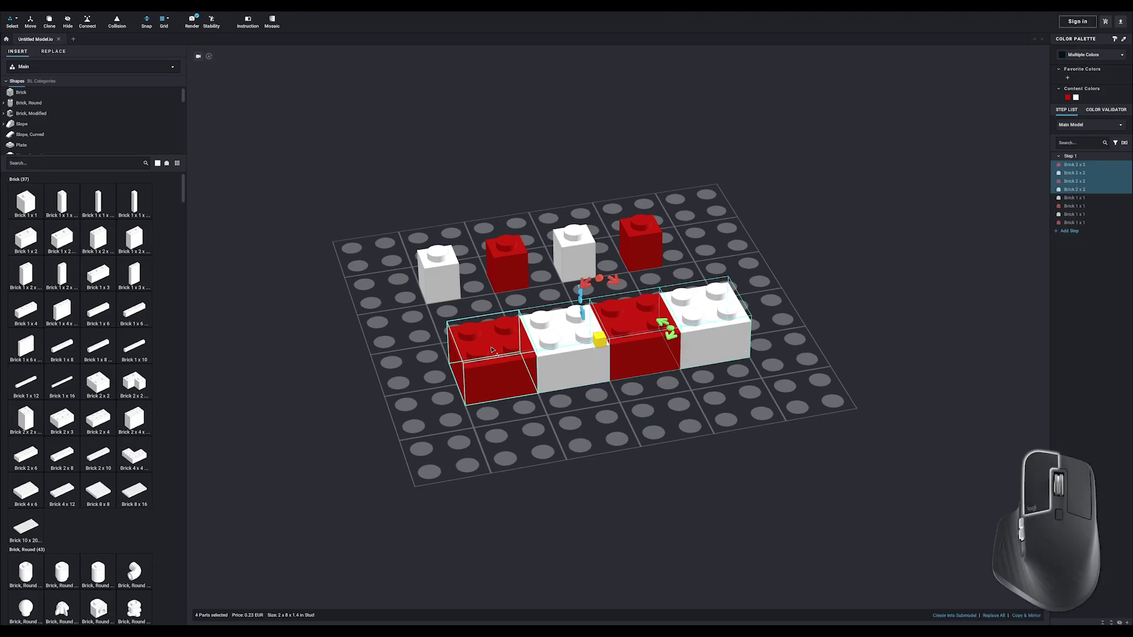
# - Use By Type and Color selection to pick both red 1x1 bricks
pyautogui.click(13, 19)
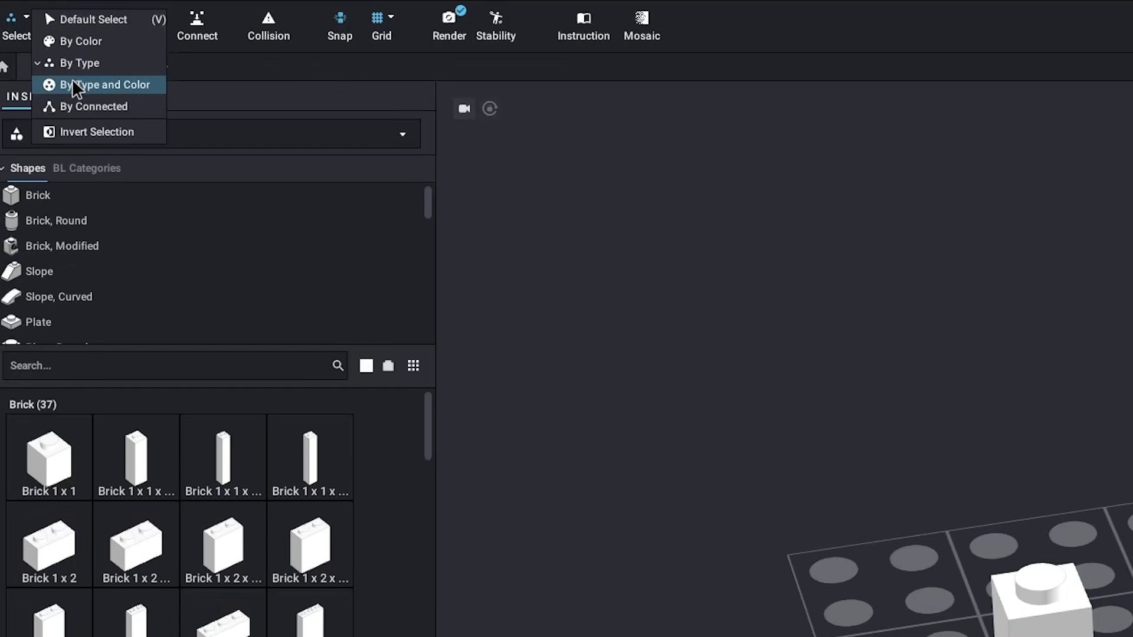
pyautogui.click(73, 85)
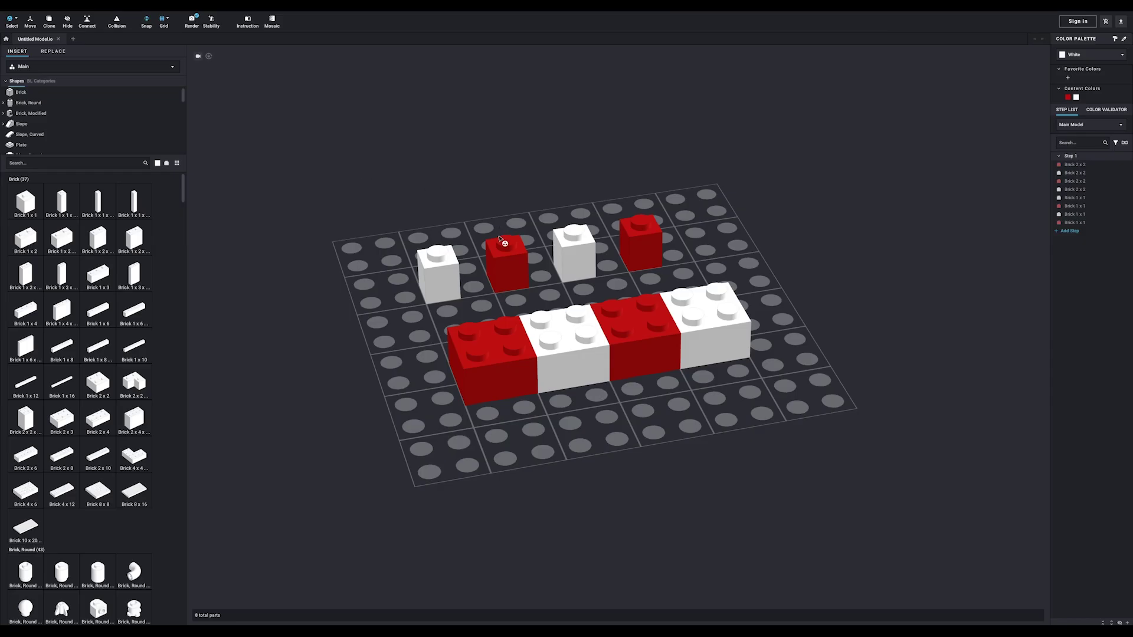
pyautogui.click(501, 241)
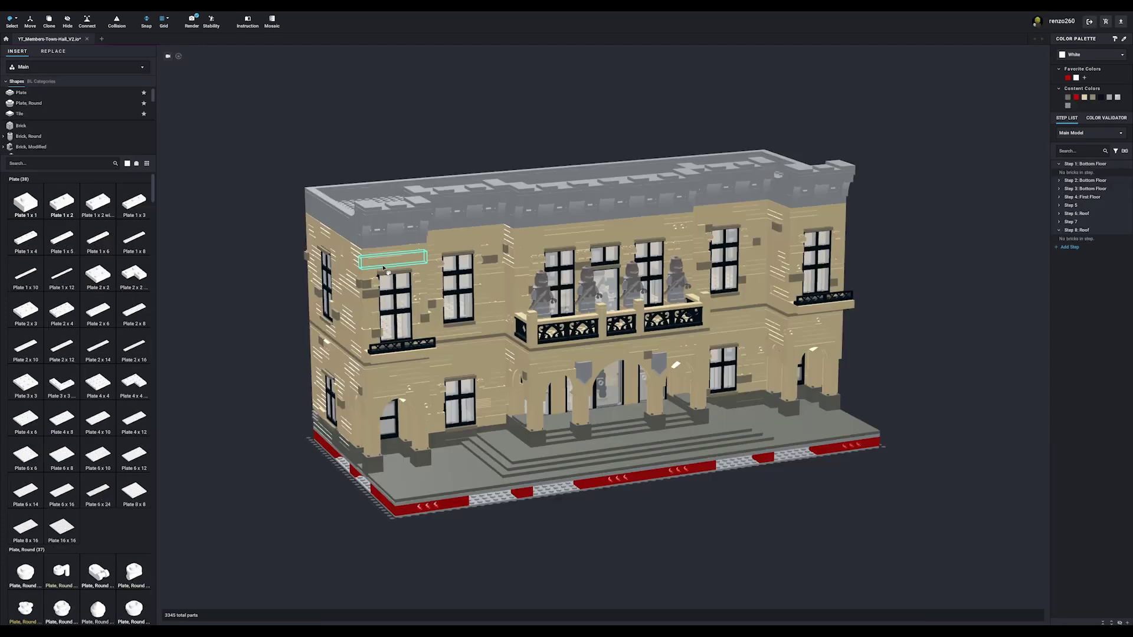
# - In the Town Hall model, select all, then pick the Trans-Clear windows and matching tiles
pyautogui.hotkey('ctrl', 'a')
pyautogui.hotkey('ctrl', 'shift', 'a')
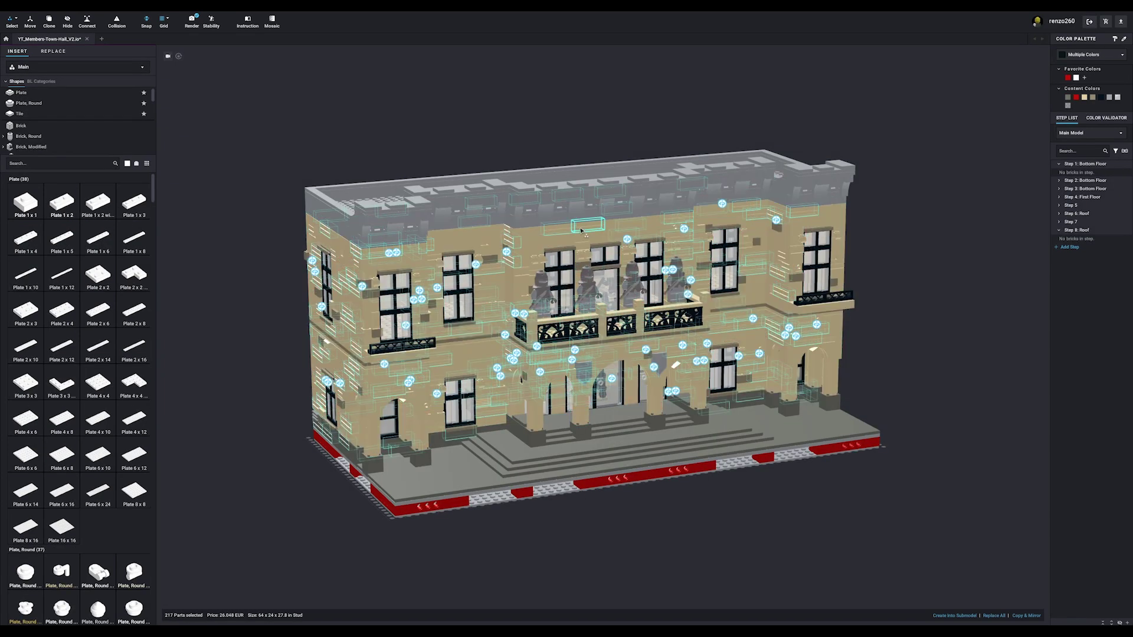
pyautogui.click(566, 279)
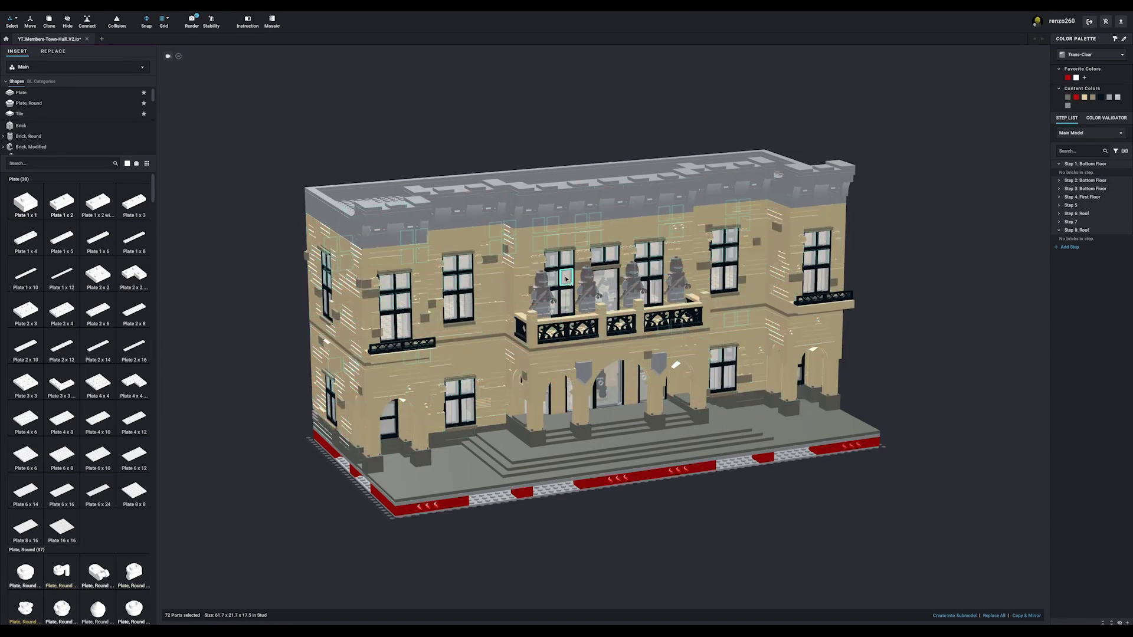
pyautogui.click(547, 188)
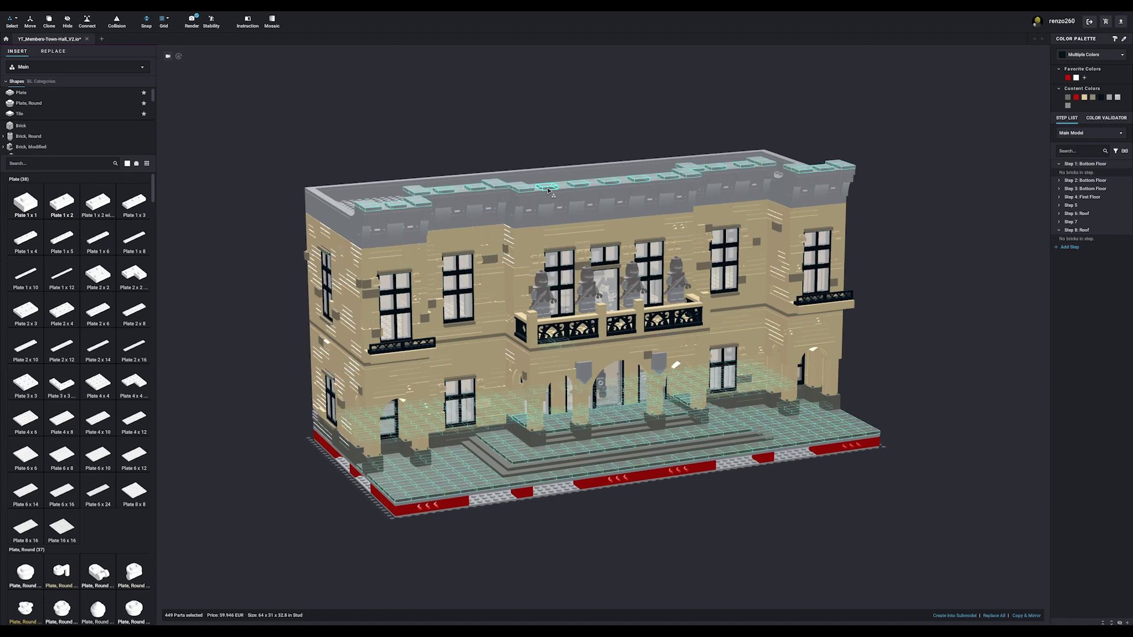
# - Return to single-part selection and select the red 2x2 brick
pyautogui.click(16, 18)
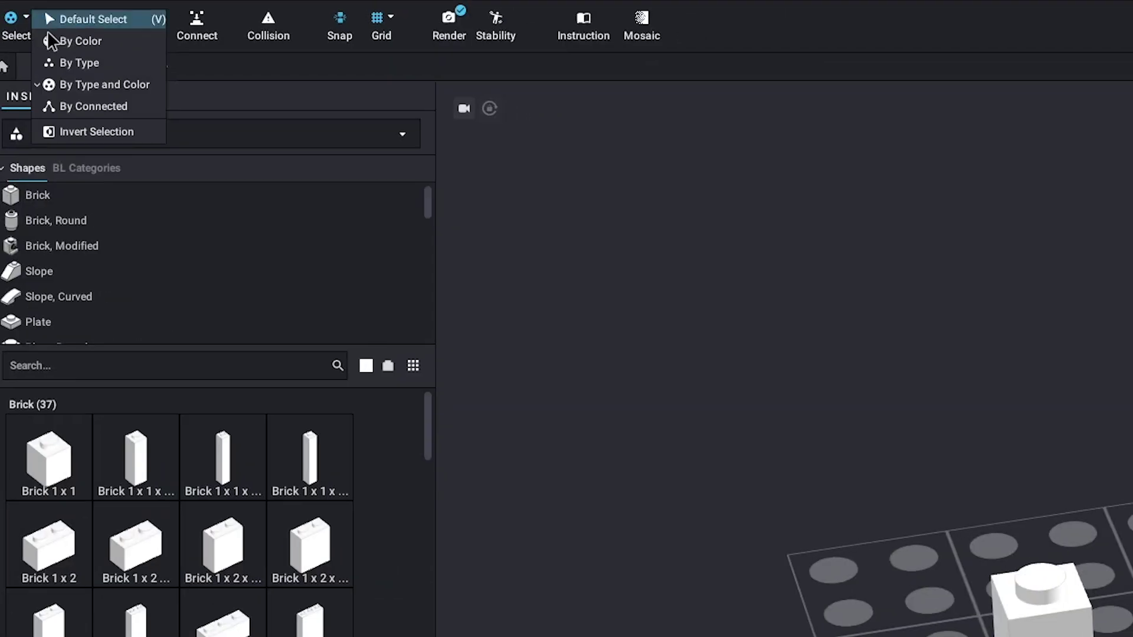
pyautogui.click(40, 53)
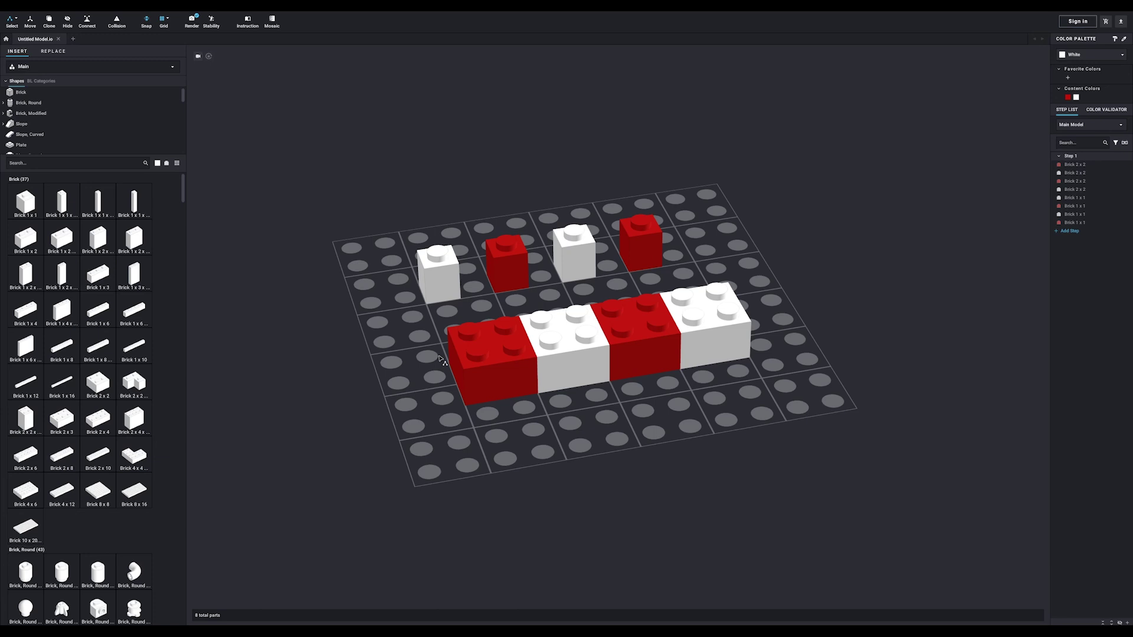
pyautogui.click(512, 349)
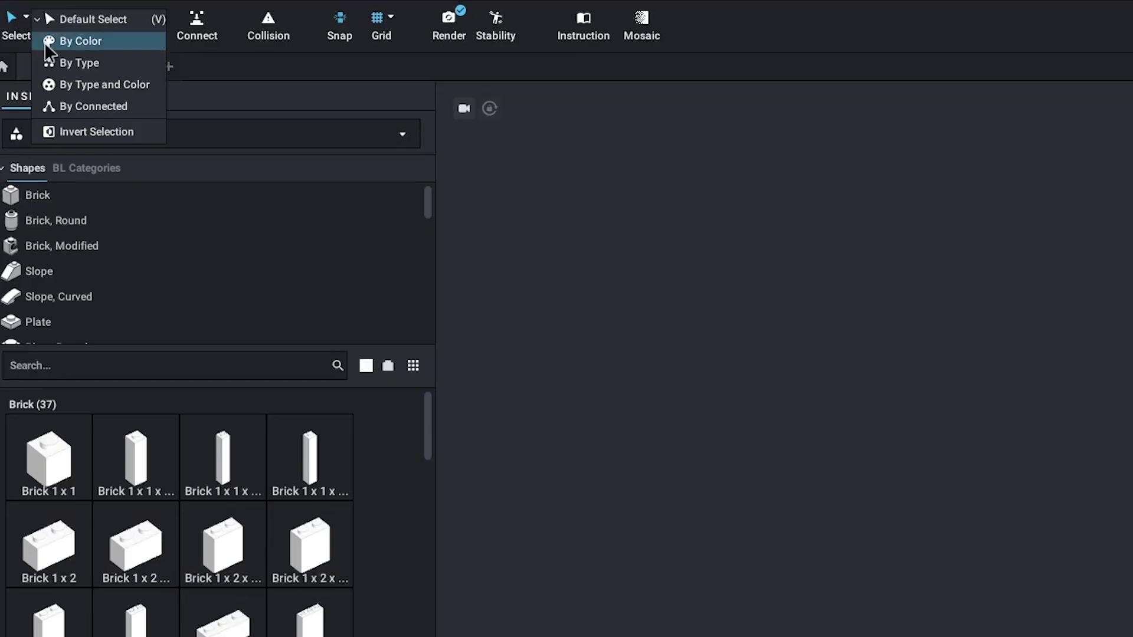
# - Select the connected white-on-red 2x2 pair, then invert the selection to the other bricks
pyautogui.click(82, 104)
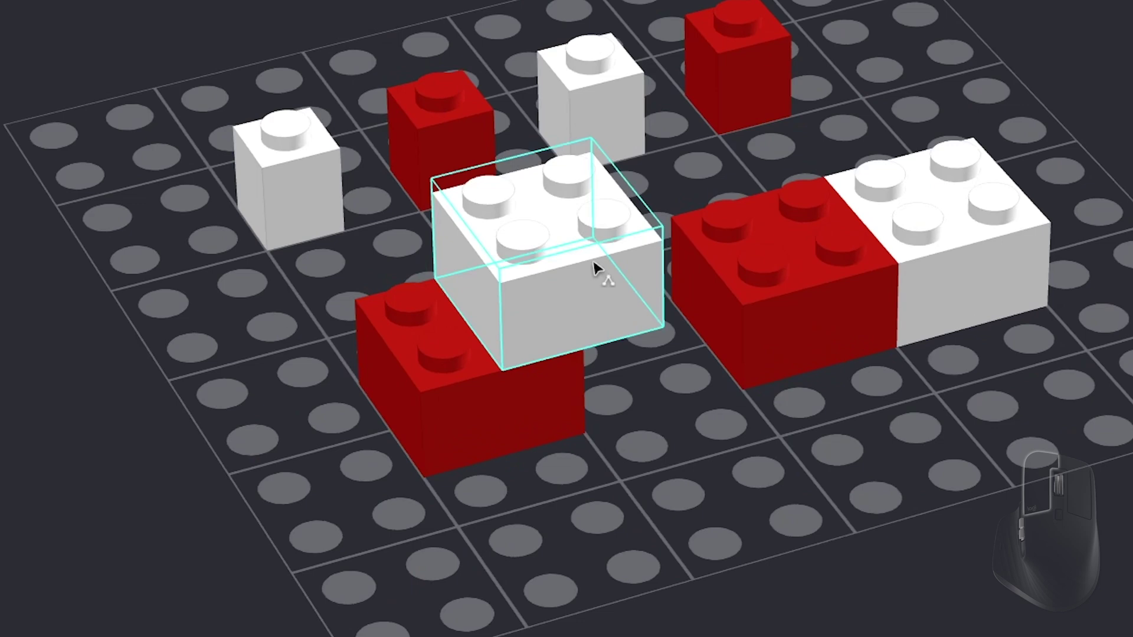
pyautogui.click(596, 268)
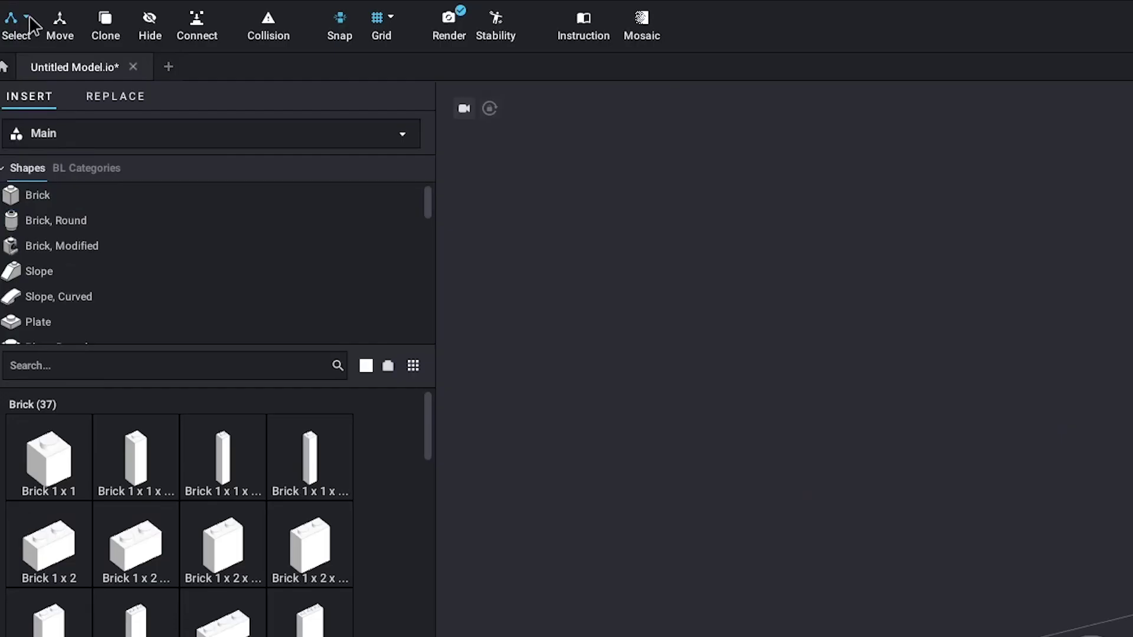
pyautogui.click(26, 18)
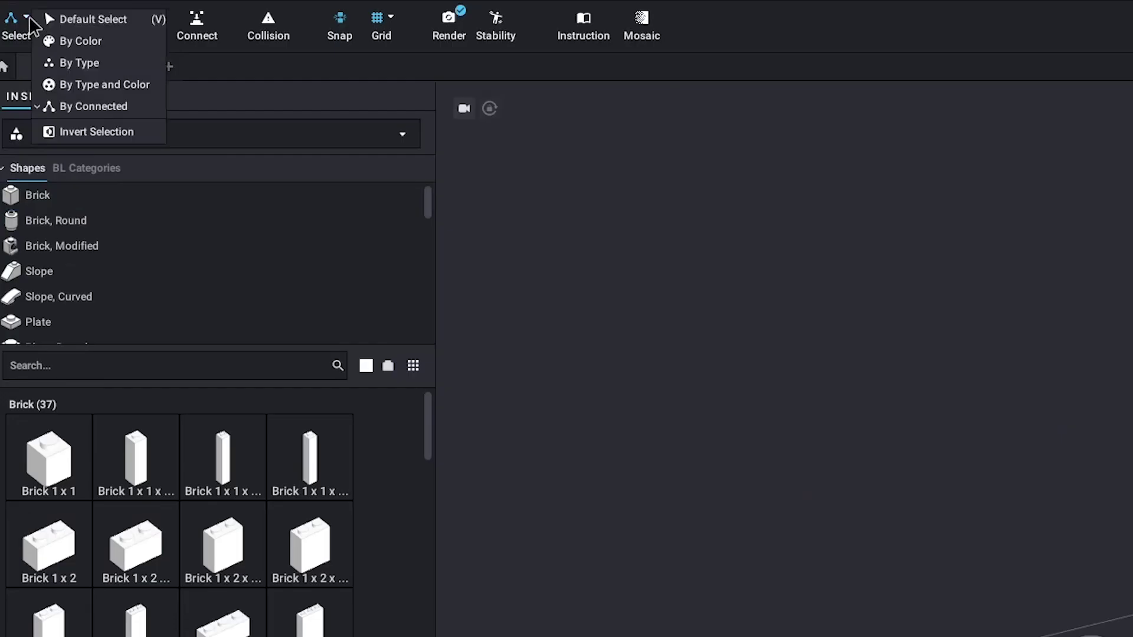
pyautogui.click(78, 132)
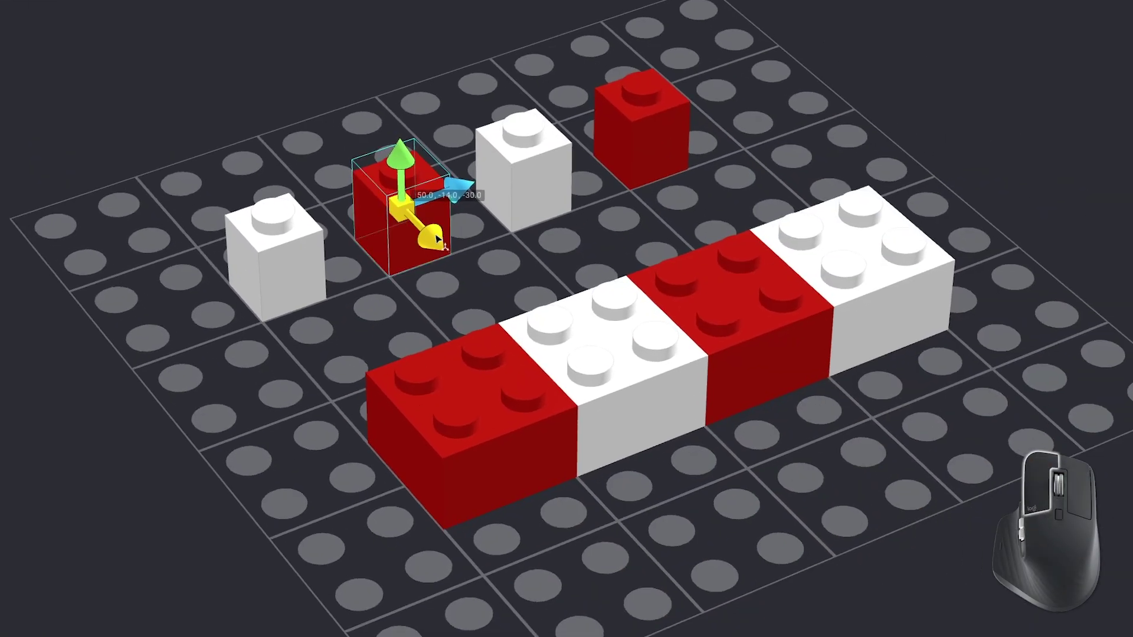
# - Move the red 1x1 one step and clone five white 1x1 copies across the back
pyautogui.moveTo(431, 236); pyautogui.dragTo(399, 188)
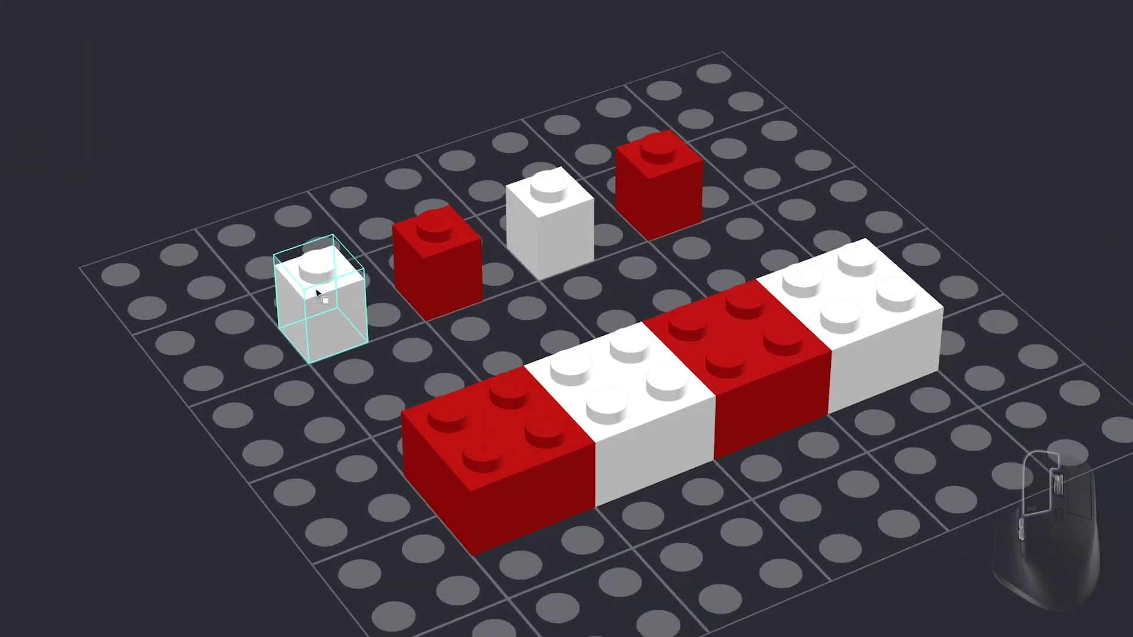
pyautogui.click(321, 295)
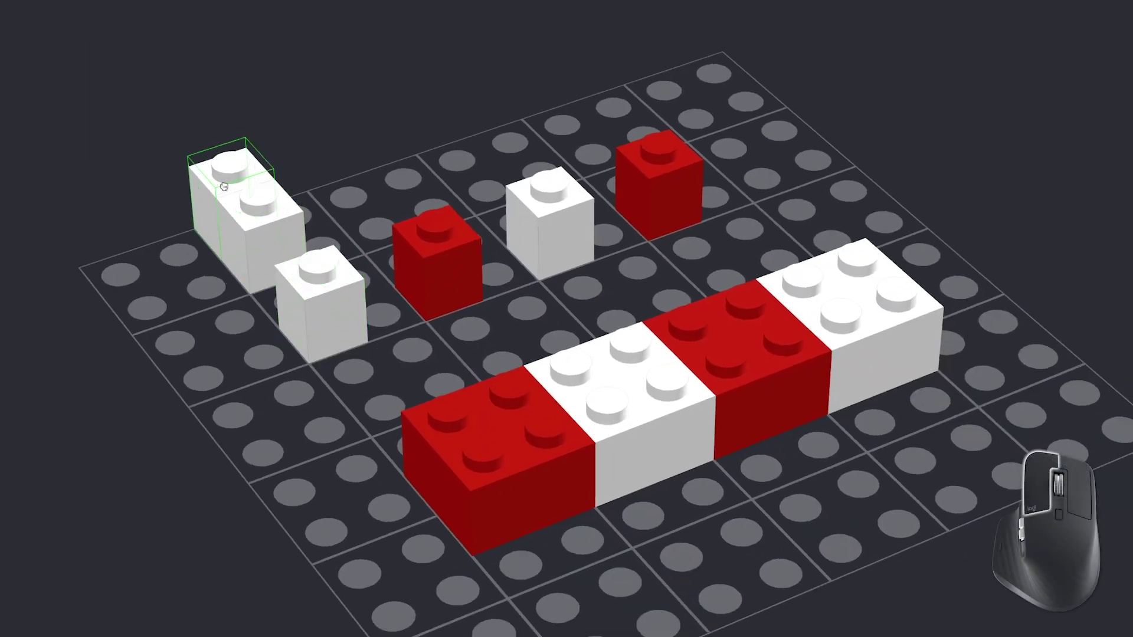
pyautogui.click(254, 236)
pyautogui.click(207, 174)
pyautogui.click(168, 114)
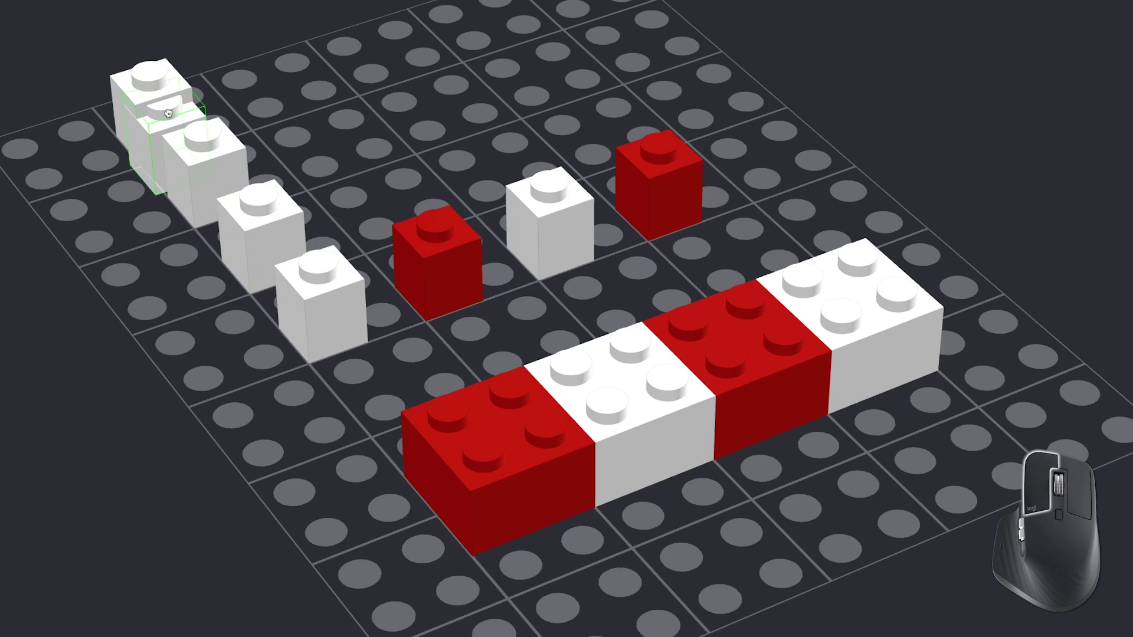
pyautogui.click(277, 79)
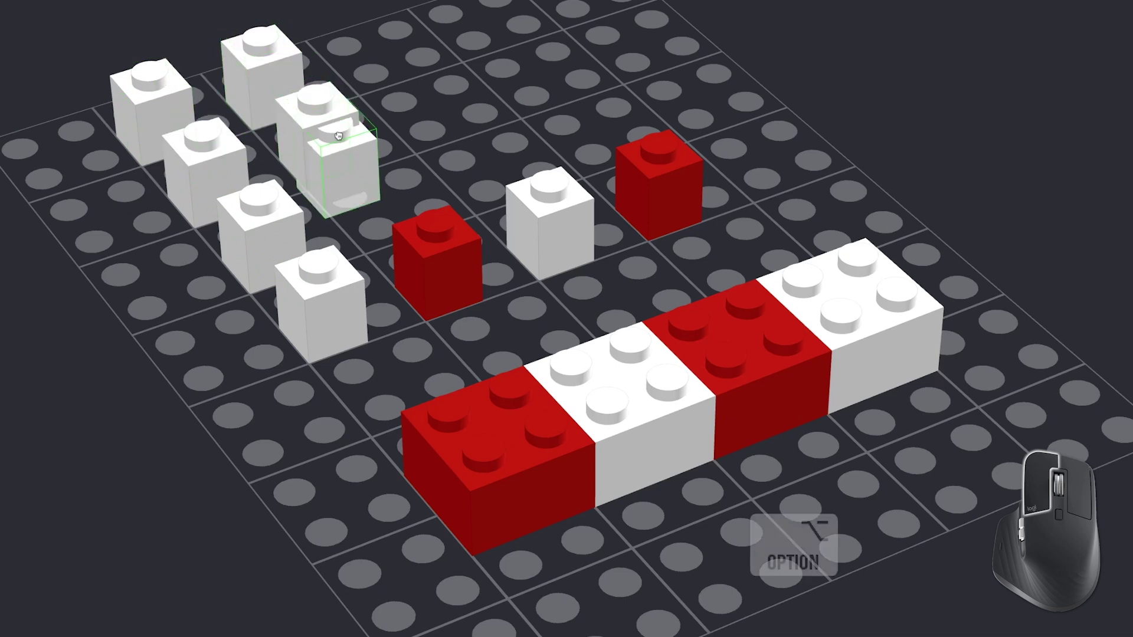
pyautogui.keyDown('alt'); pyautogui.click(335, 134); pyautogui.keyUp('alt')
# - Clone three more white 1x1 copies further right, then select the new white bricks
pyautogui.keyDown('alt'); pyautogui.click(321, 133); pyautogui.keyUp('alt')
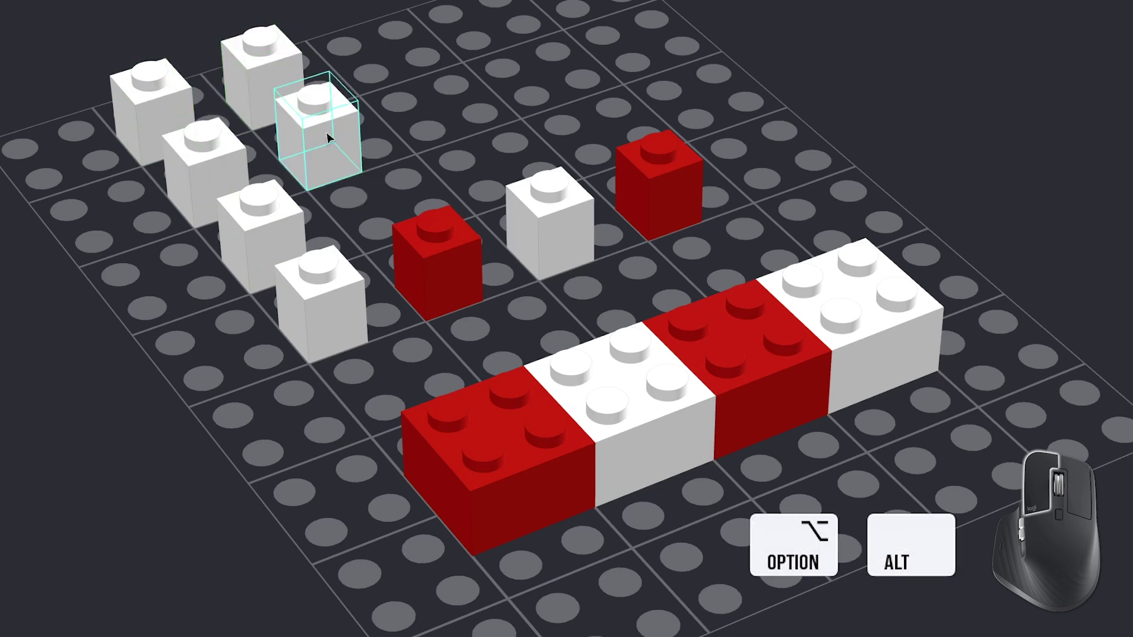
pyautogui.click(422, 88)
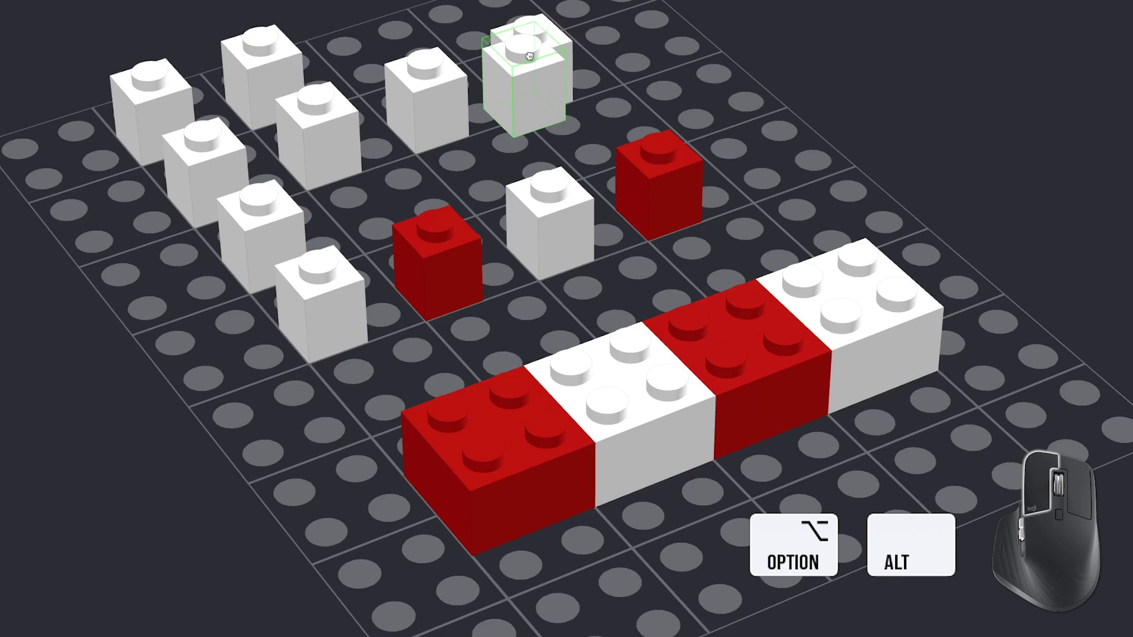
pyautogui.click(528, 56)
pyautogui.click(629, 35)
pyautogui.press('Escape')
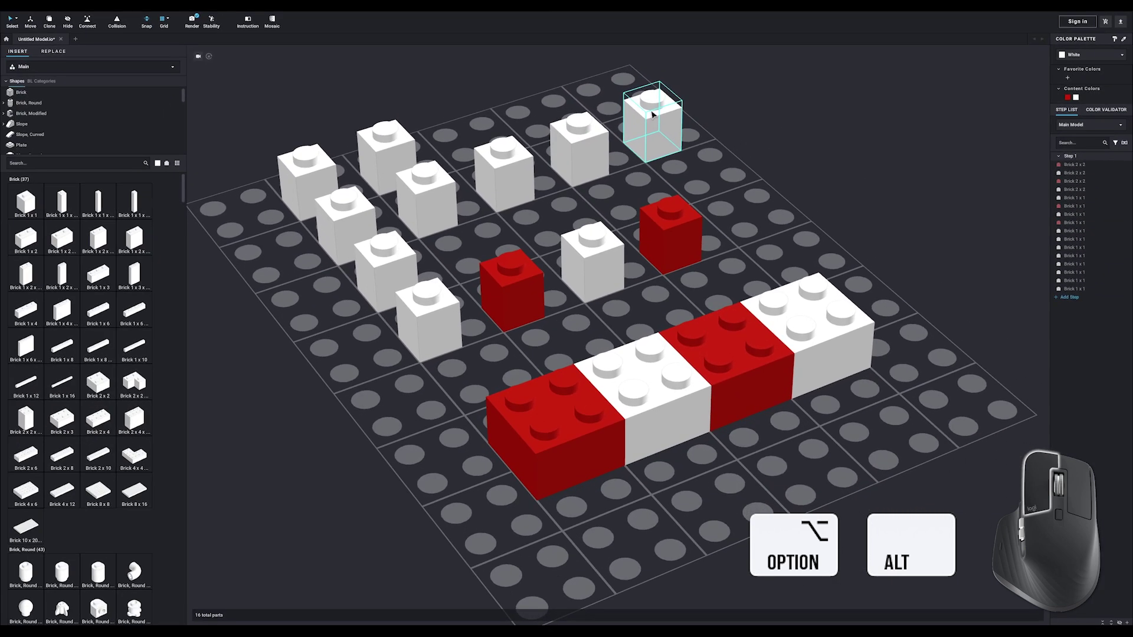
pyautogui.click(202, 151)
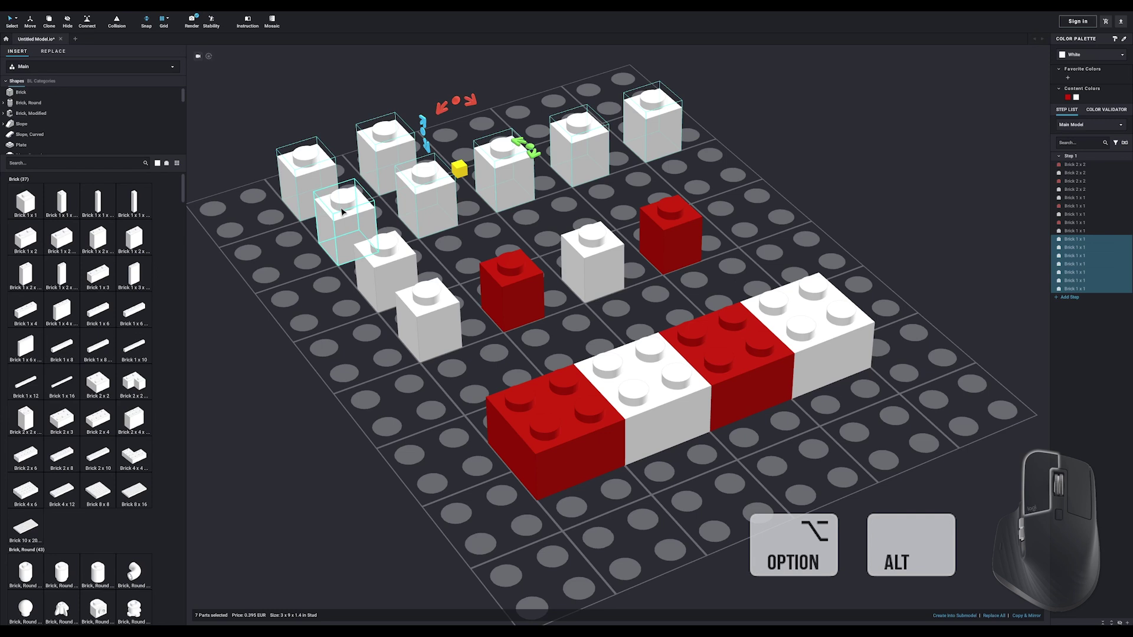
# - Hide the eight selected white bricks, then unhide them via Step List eye icons and Show all
pyautogui.keyDown('shift'); pyautogui.click(381, 254); pyautogui.keyUp('shift')
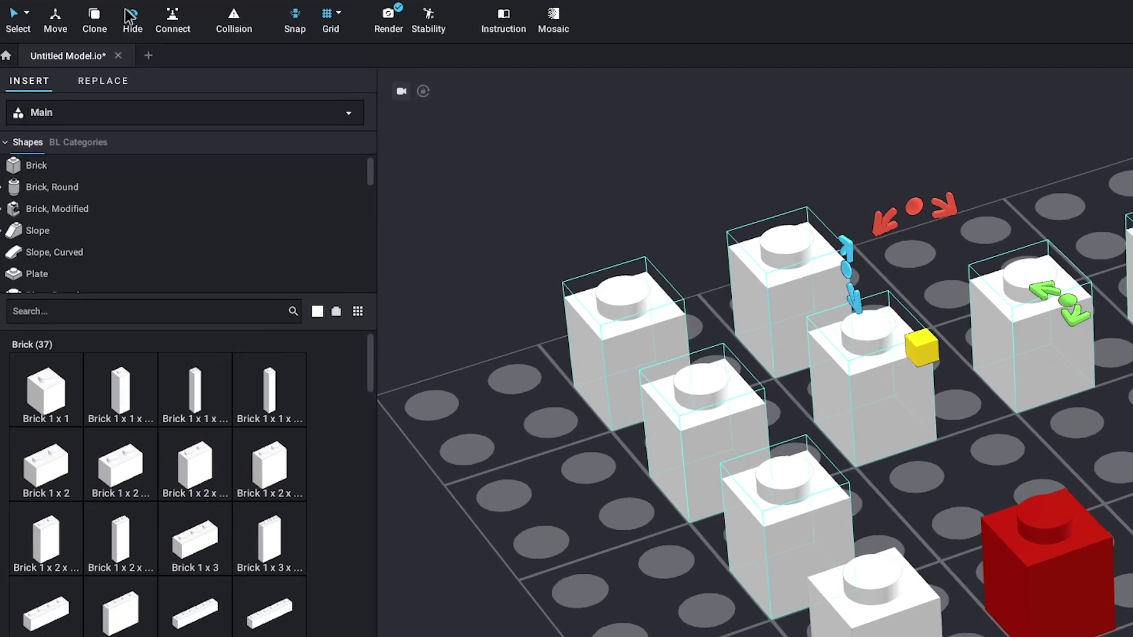
pyautogui.click(67, 20)
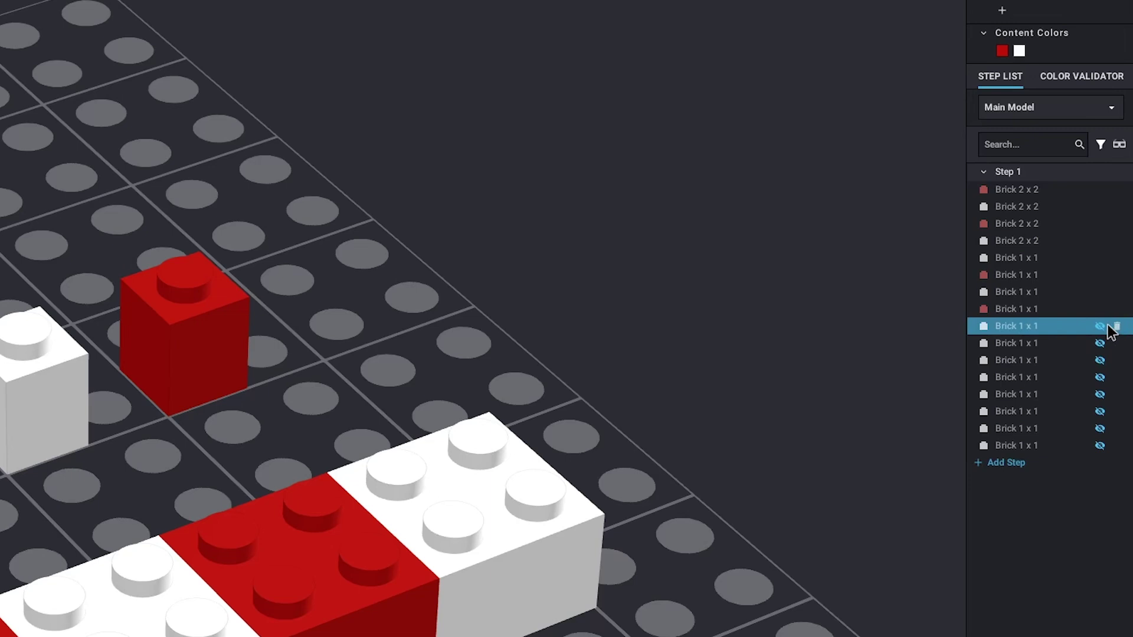
pyautogui.click(1100, 326)
pyautogui.click(1100, 342)
pyautogui.click(1100, 360)
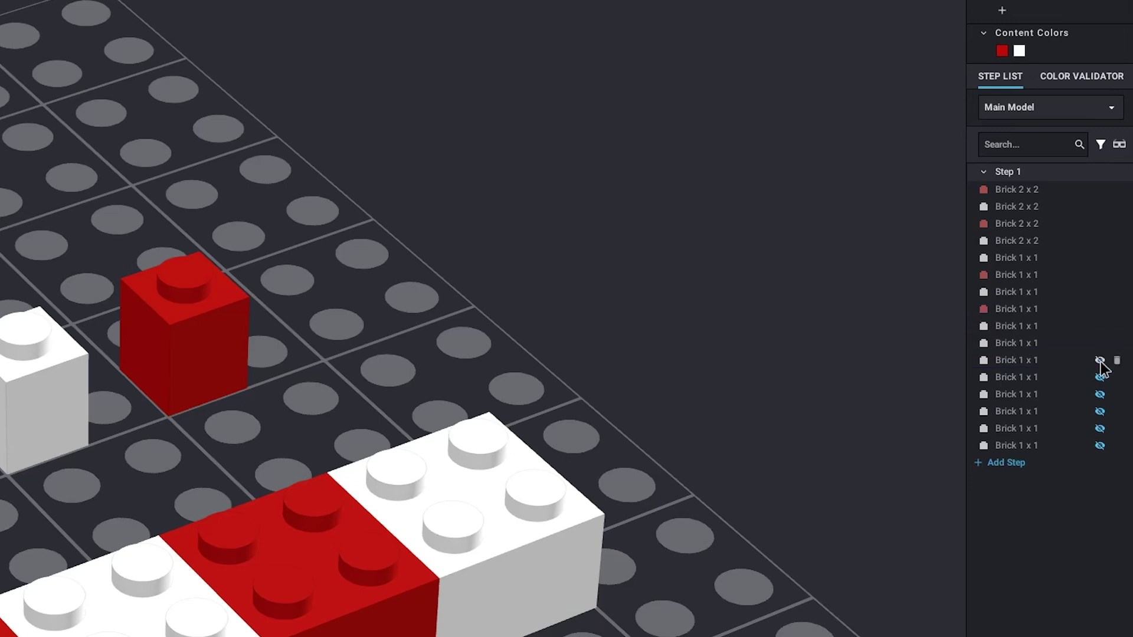
pyautogui.click(1016, 190)
pyautogui.click(946, 41)
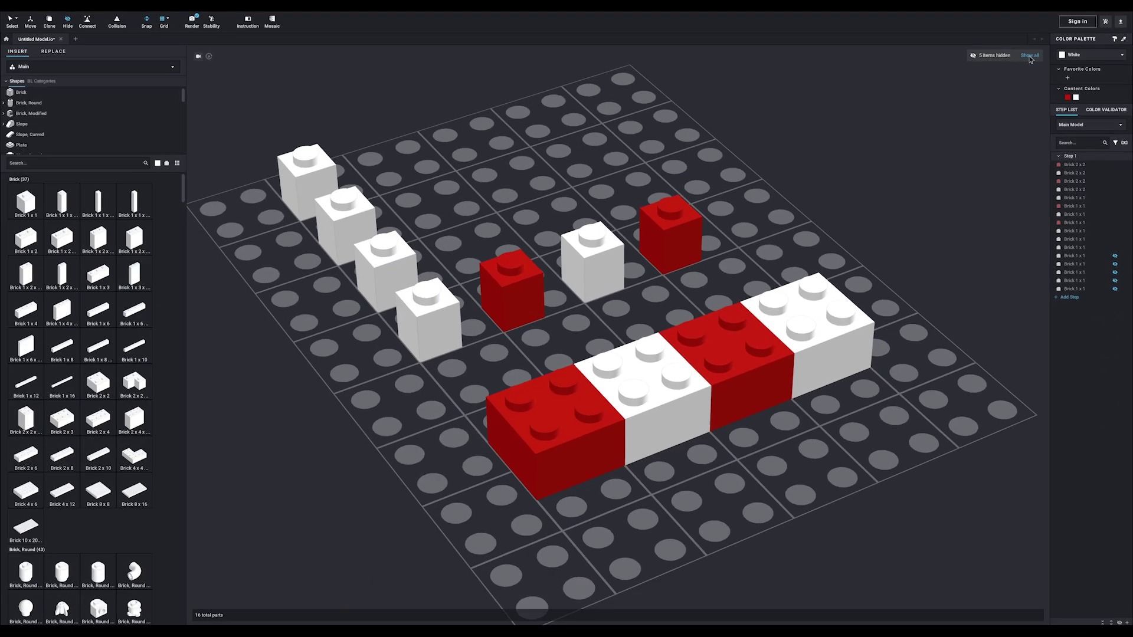
pyautogui.click(1030, 56)
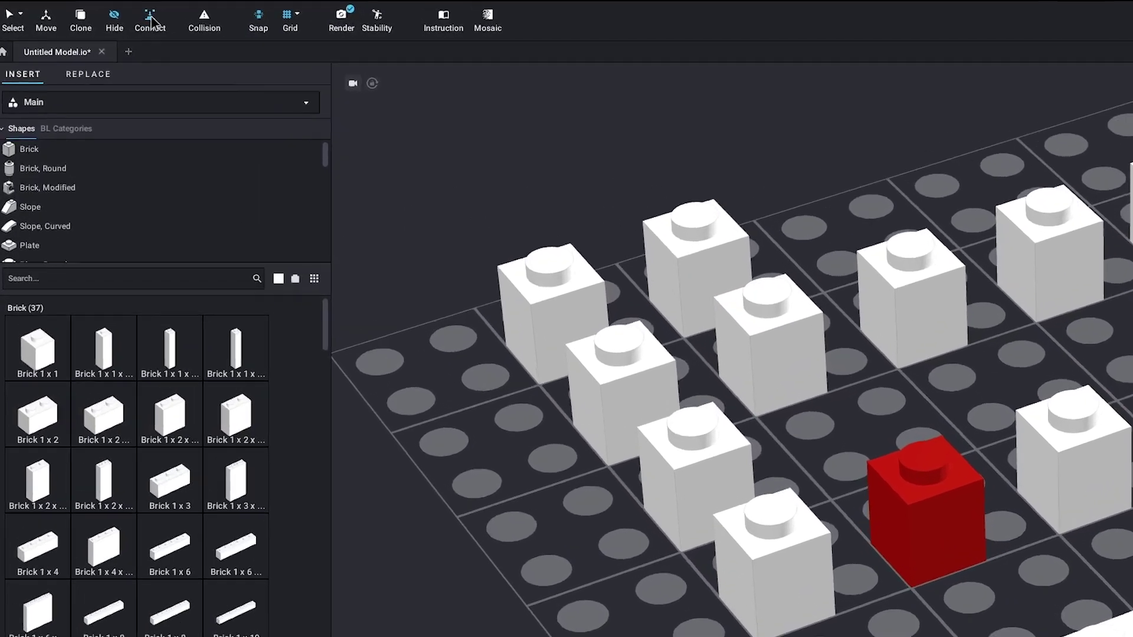
# - Connect the back-left white 1x1 brick onto the front-left red 2x2 brick and lower it into place
pyautogui.click(150, 17)
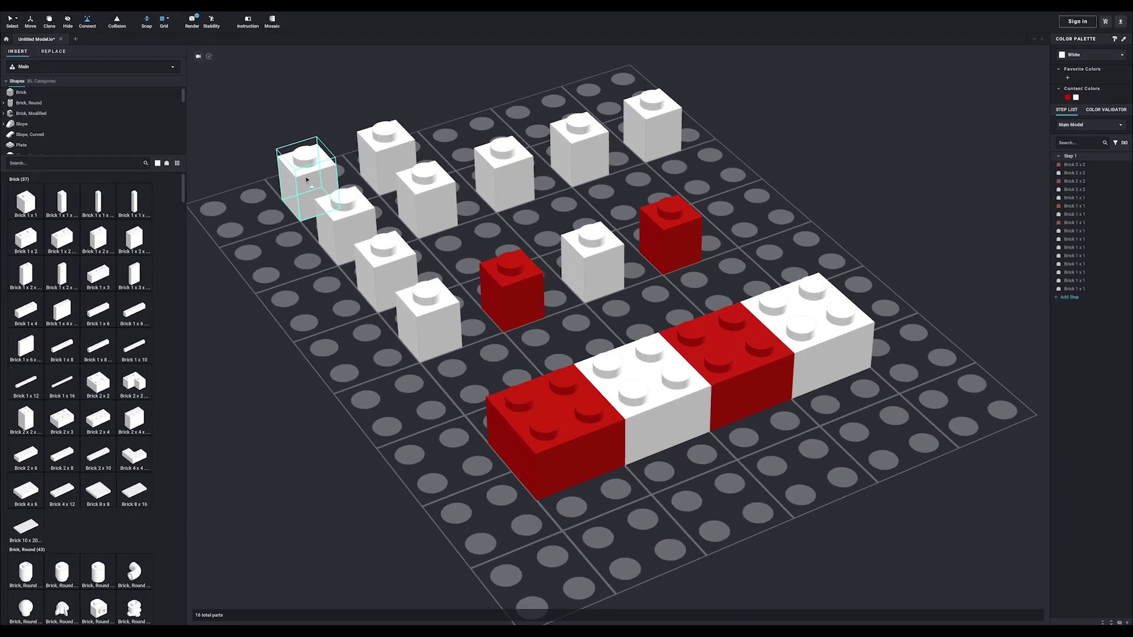
pyautogui.click(306, 180)
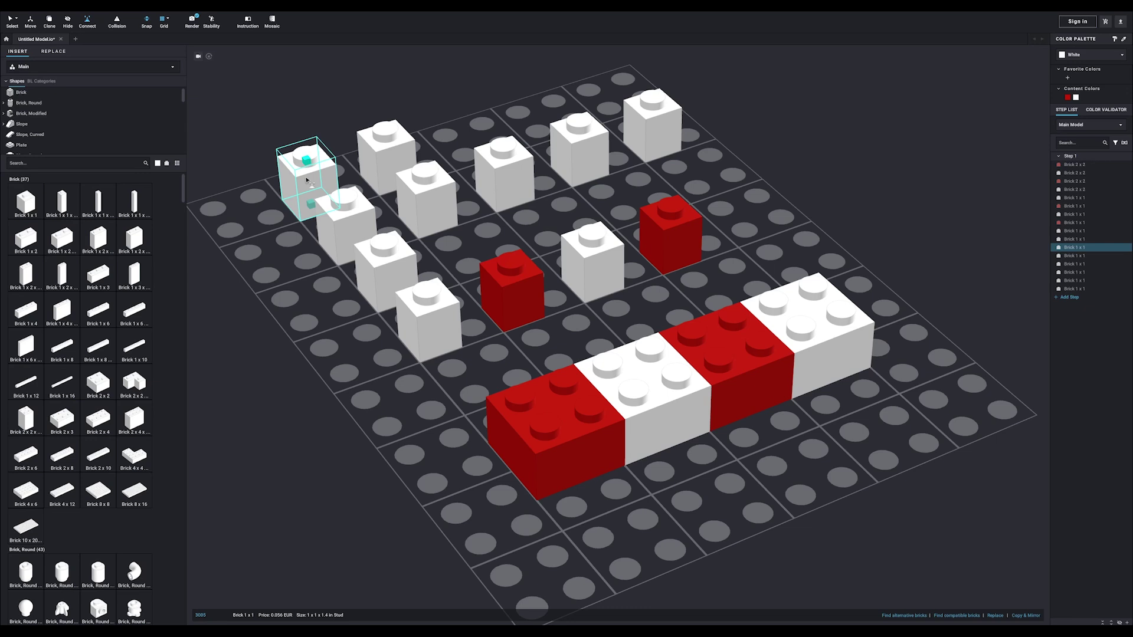
pyautogui.click(311, 204)
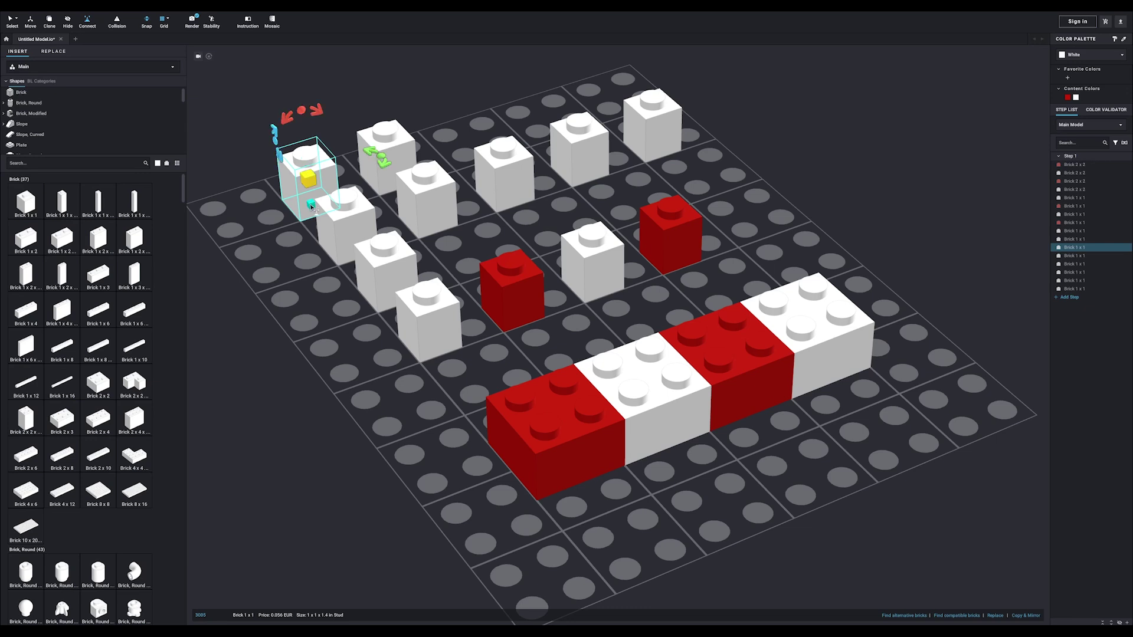
pyautogui.click(564, 387)
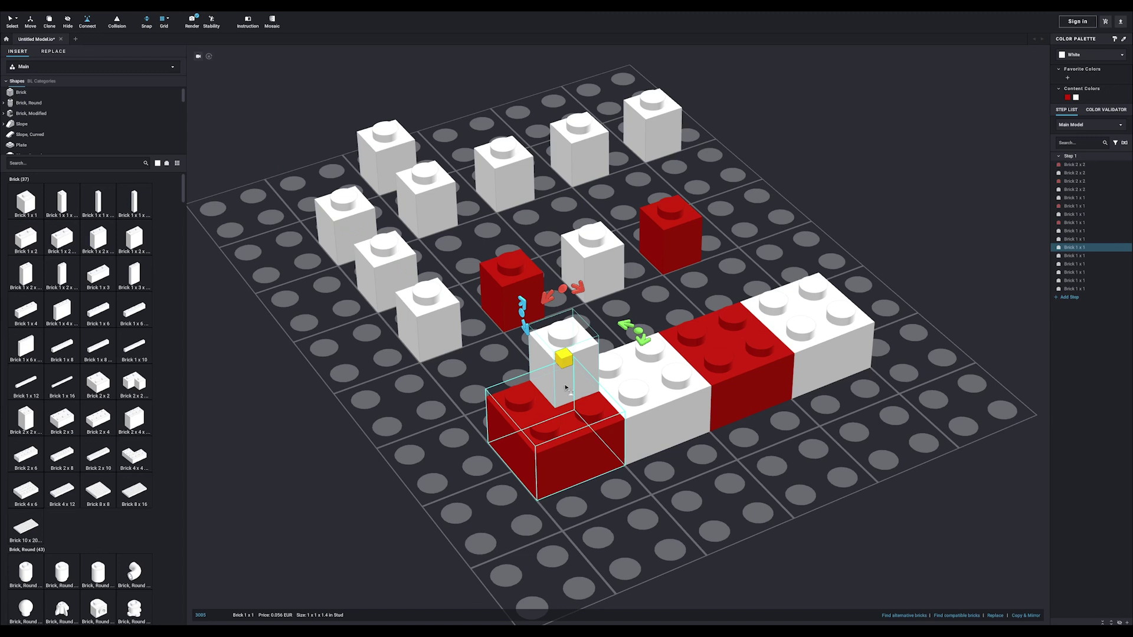
pyautogui.click(895, 245)
pyautogui.click(563, 332)
pyautogui.moveTo(565, 330); pyautogui.dragTo(569, 353)
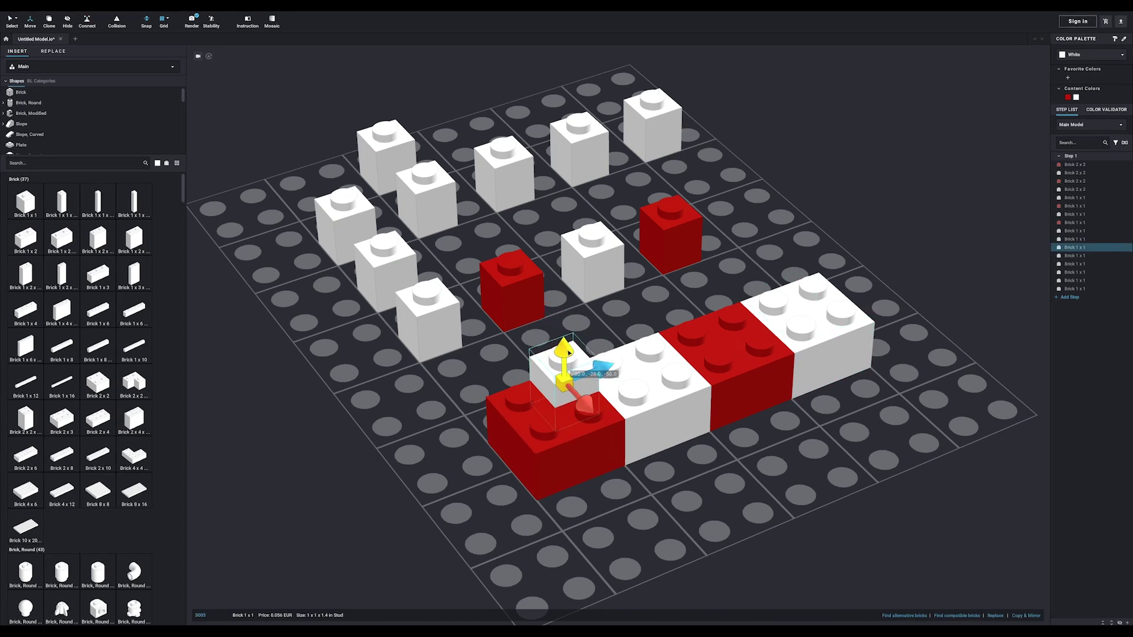
pyautogui.click(117, 21)
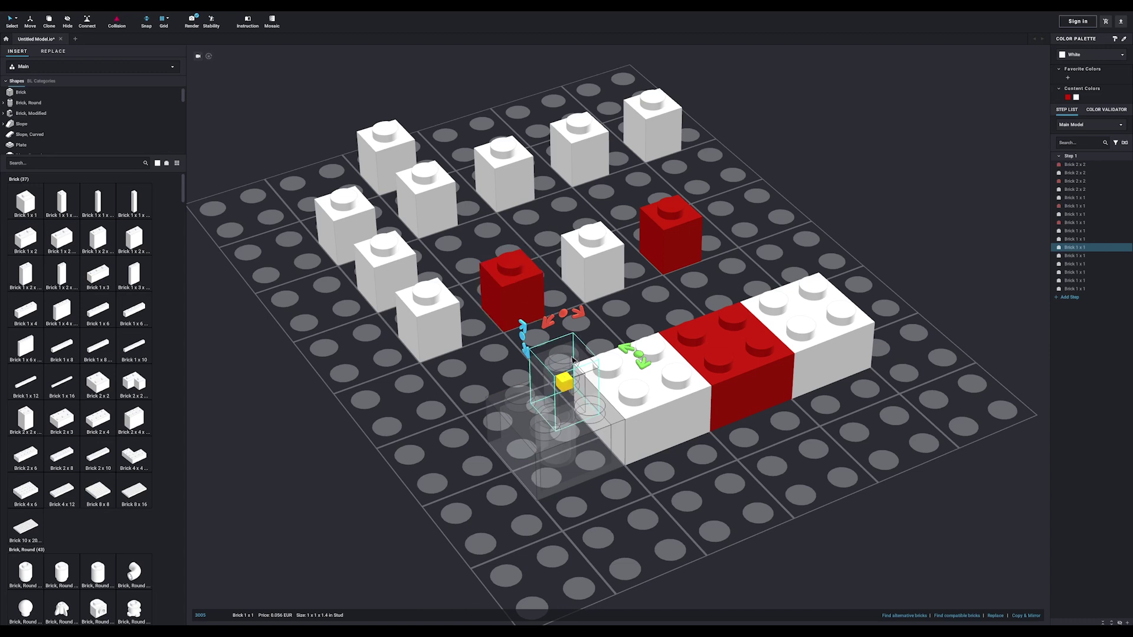
pyautogui.click(30, 21)
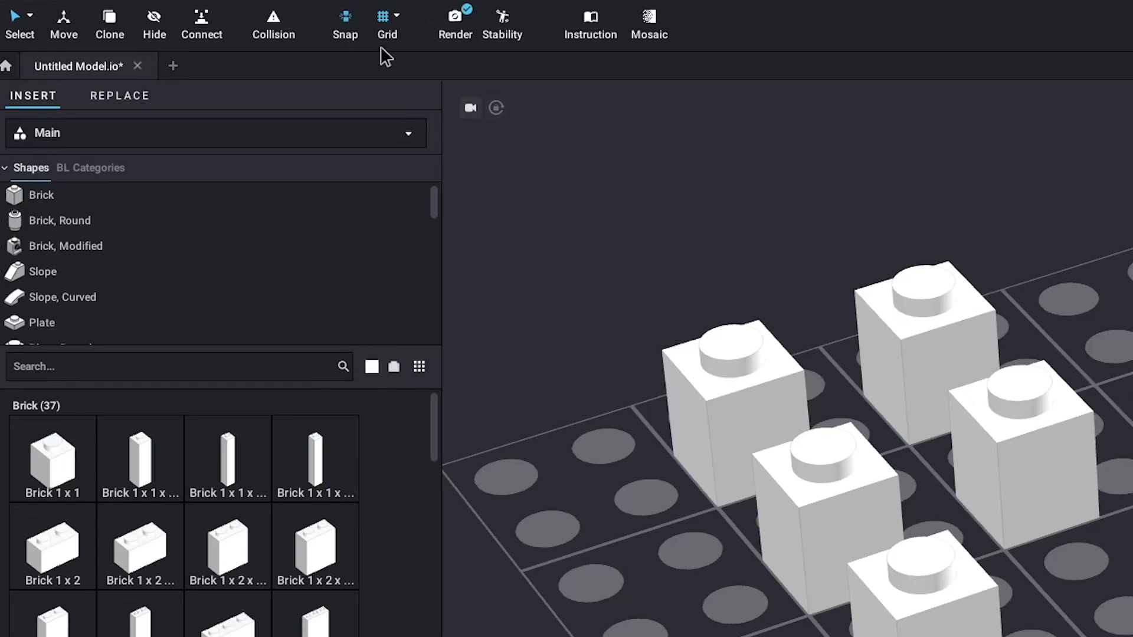
# - Select the back-left white 1x1 brick and nudge it stud by stud with W, A, S and D
pyautogui.click(398, 13)
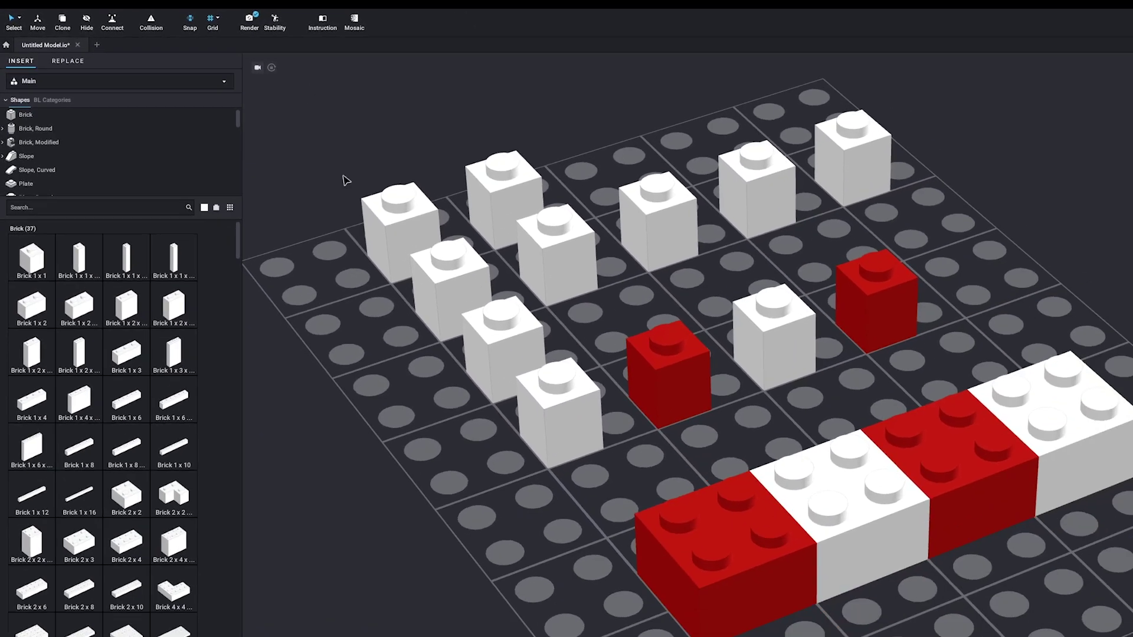
pyautogui.click(316, 177)
pyautogui.press('s')
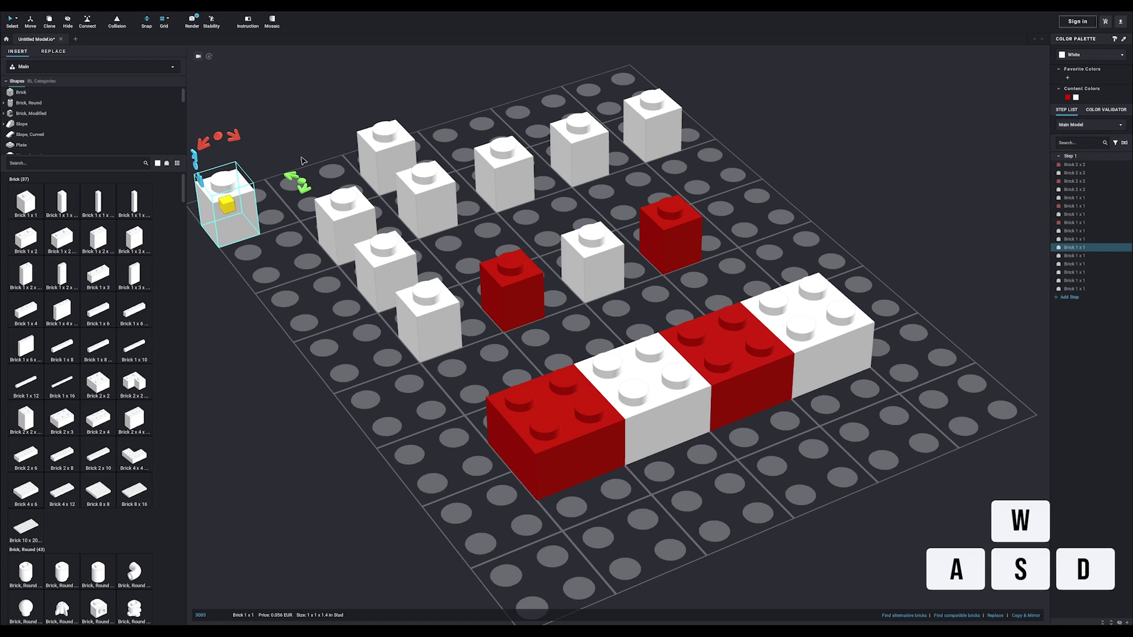
pyautogui.press('w')
pyautogui.press('w')
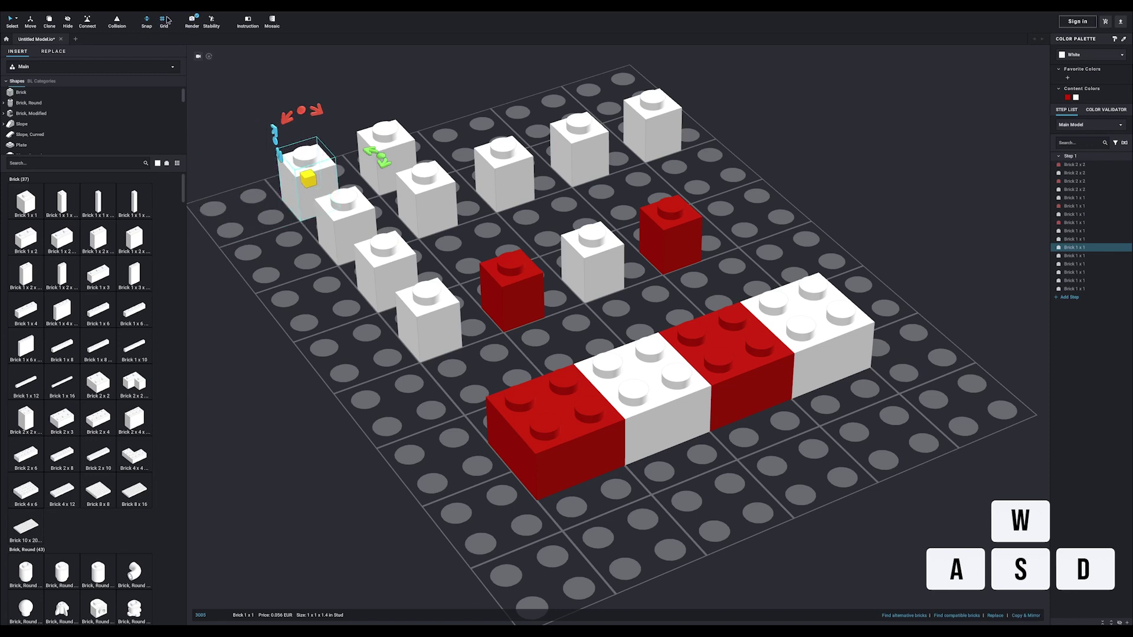
pyautogui.press('a')
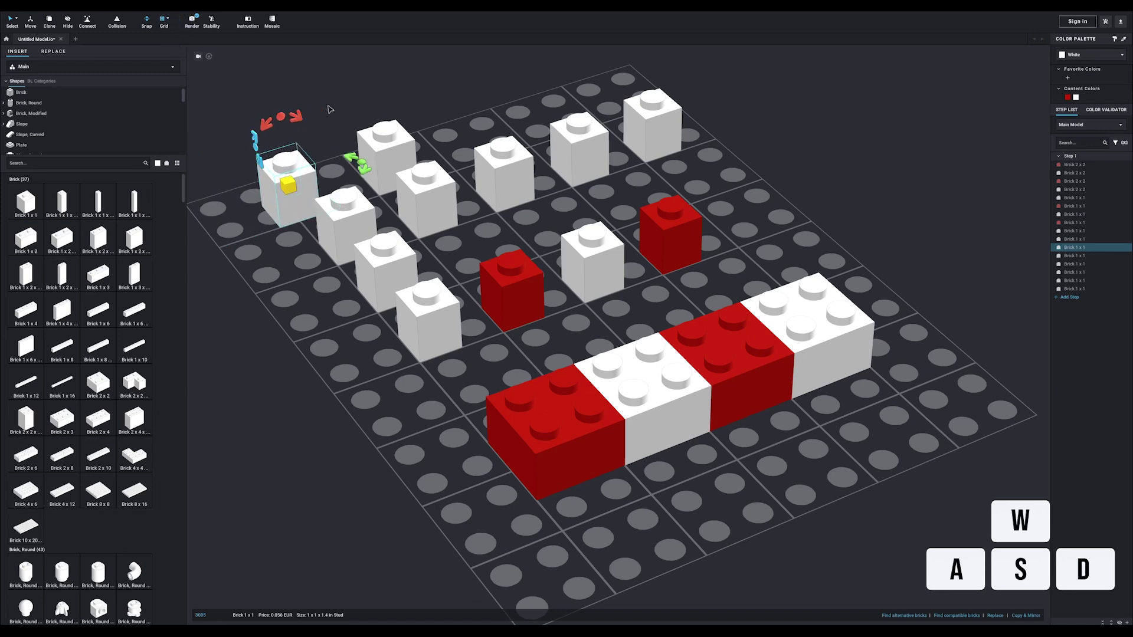
pyautogui.press('a')
pyautogui.press('a')
pyautogui.press('d')
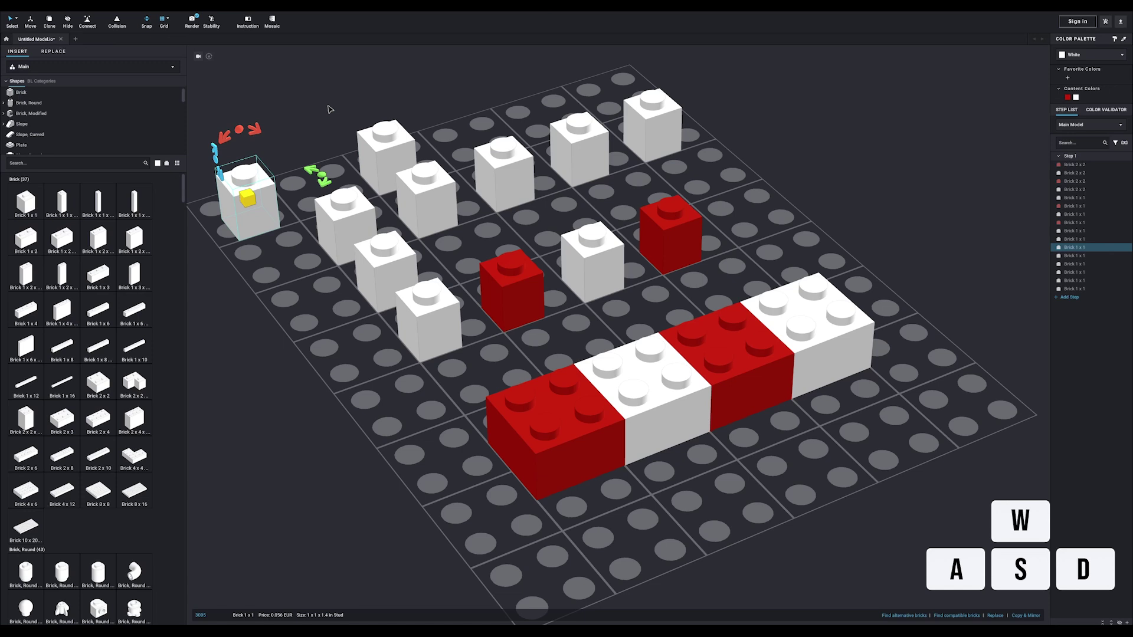
pyautogui.press('d')
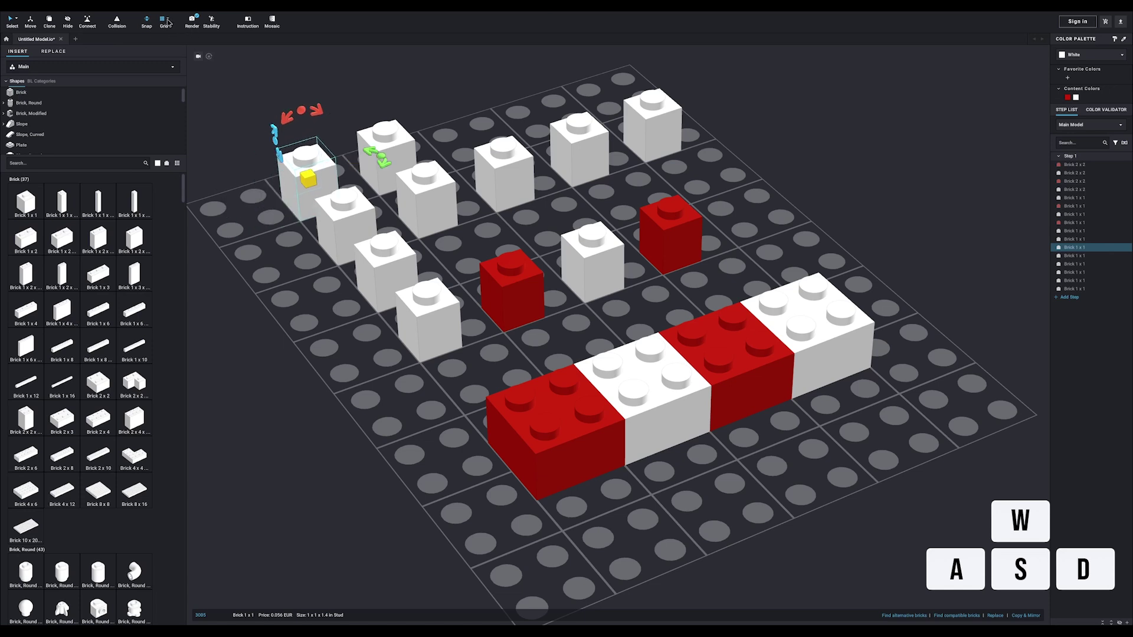
# - Nudge the brick two more studs left and widen the parts panel
pyautogui.press('a')
pyautogui.press('a')
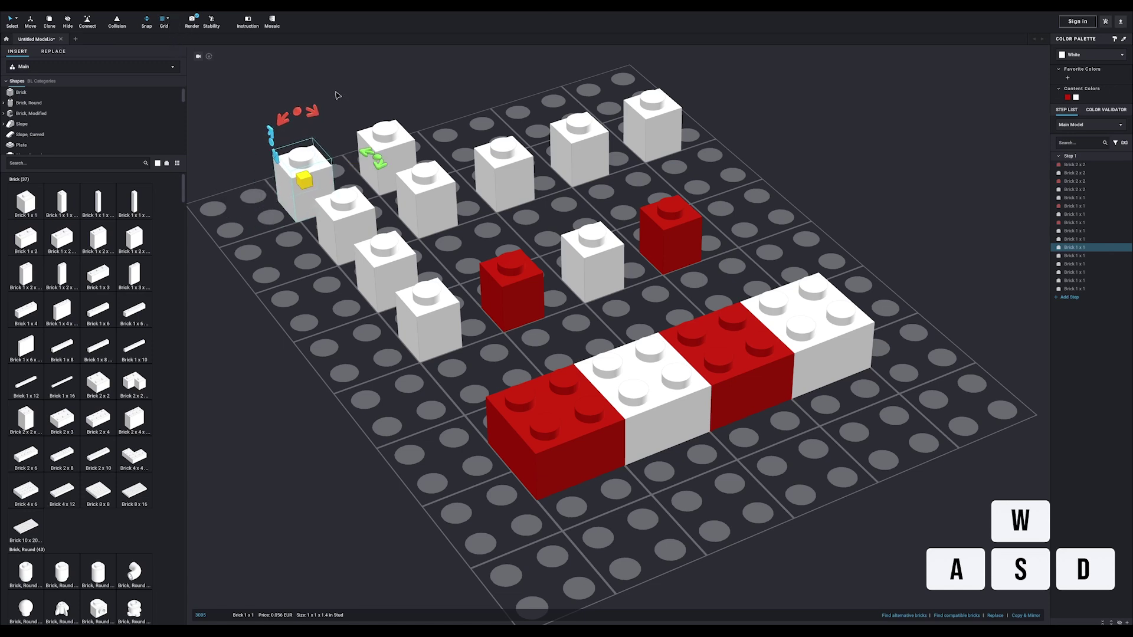
pyautogui.press('a')
pyautogui.press('a')
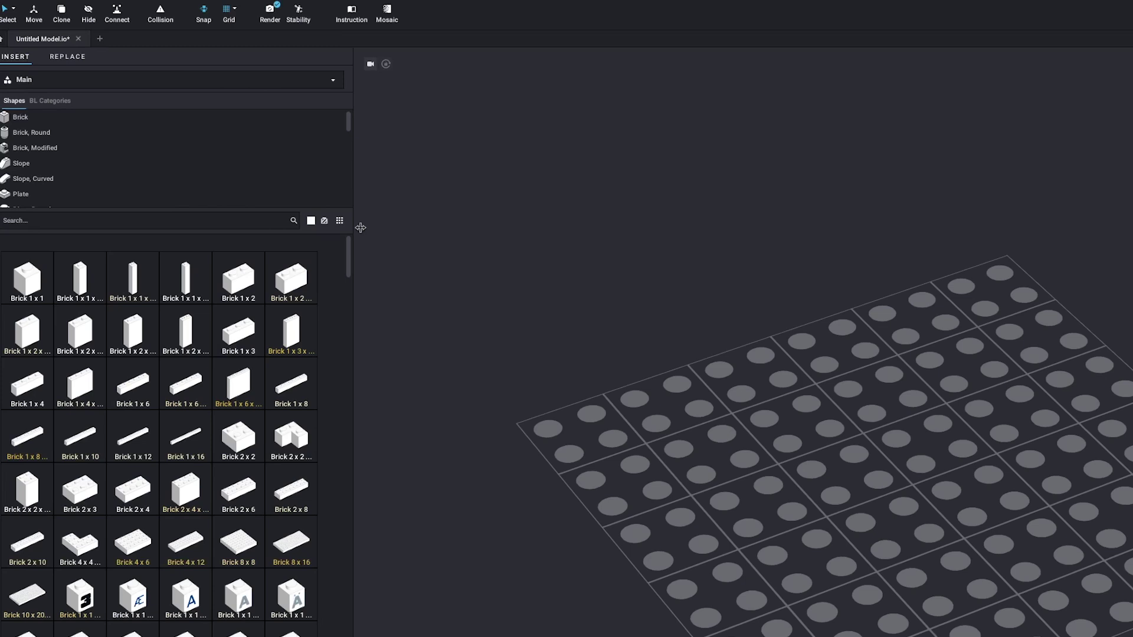
pyautogui.moveTo(360, 227); pyautogui.dragTo(485, 228)
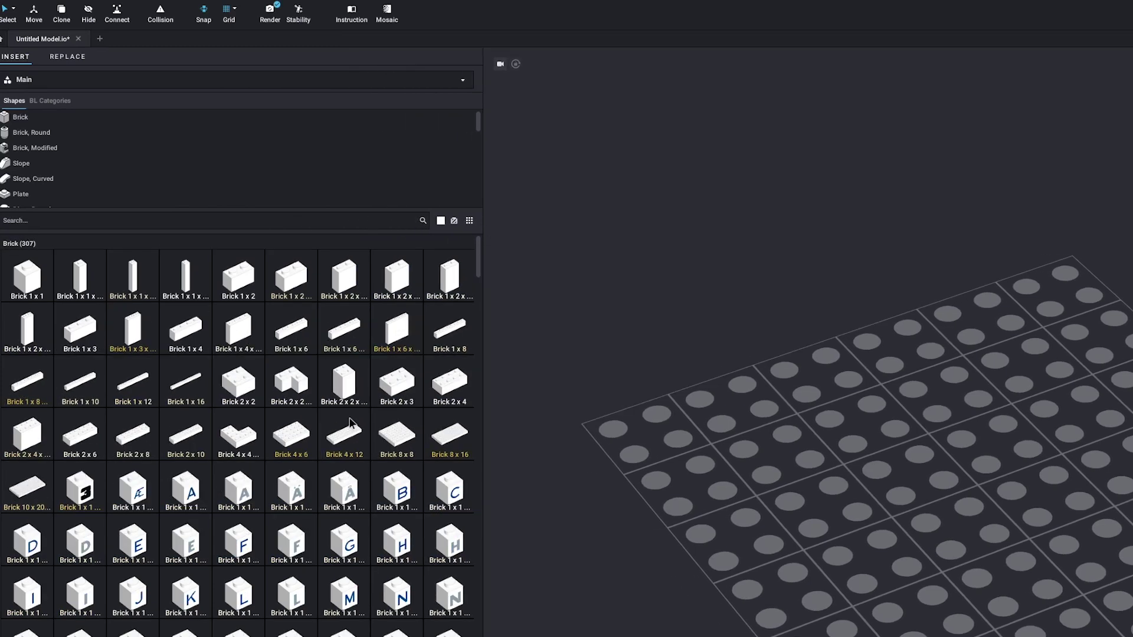
pyautogui.scroll(-10, 349, 423)
pyautogui.scroll(-2, 39, 168)
# - Pin the Plate shape category as a favourite in the Shapes list
pyautogui.click(39, 168)
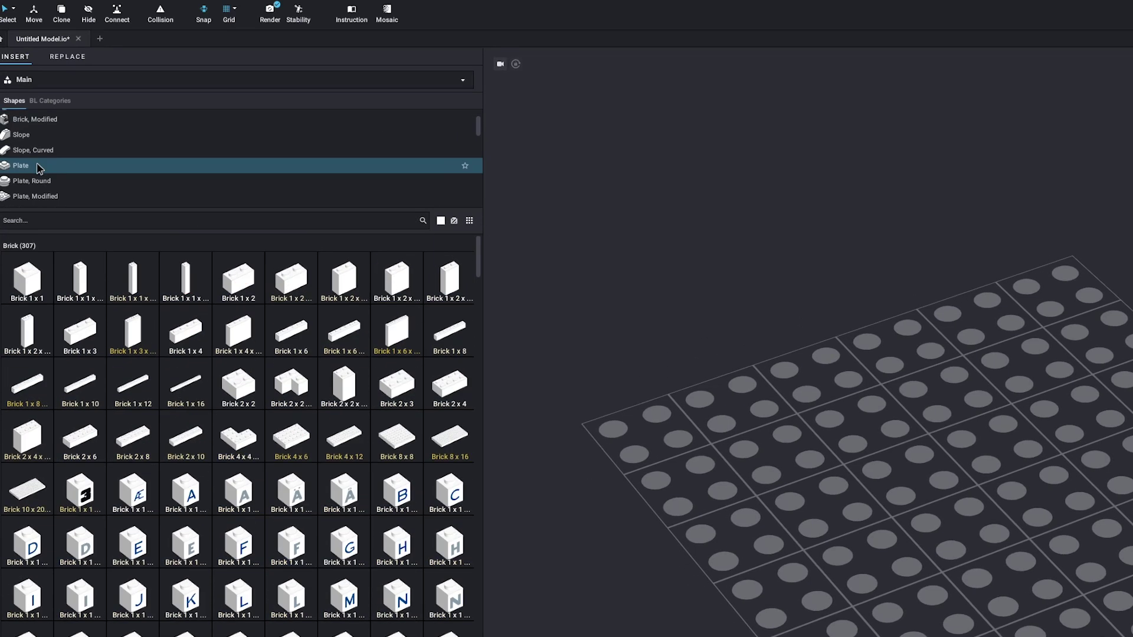
pyautogui.scroll(-1, 112, 179)
pyautogui.scroll(2, 112, 179)
pyautogui.click(469, 186)
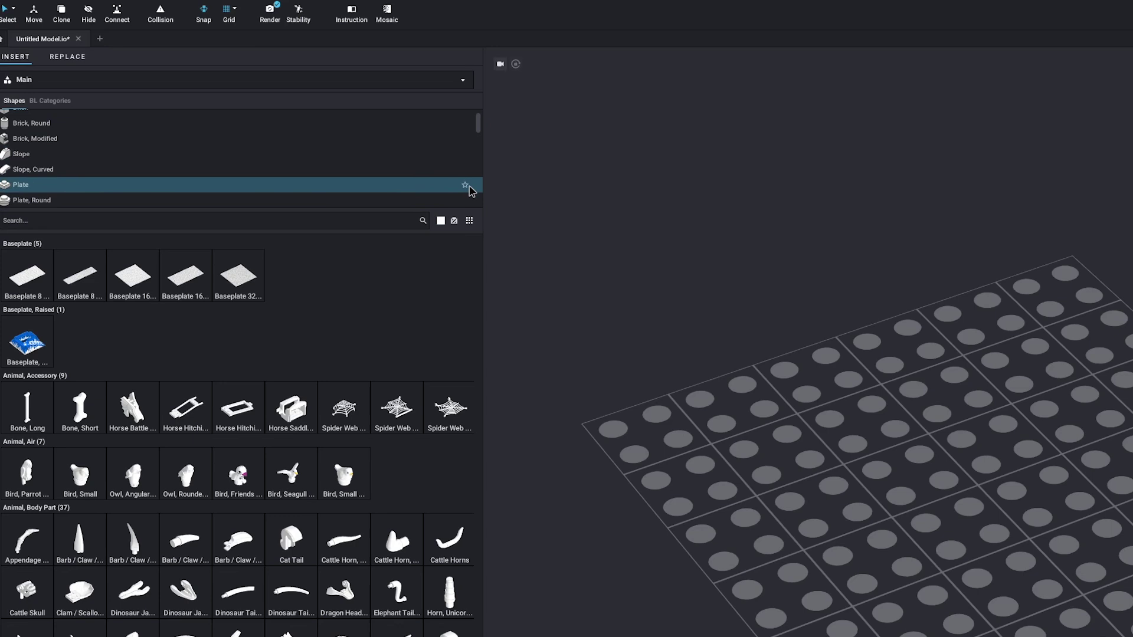
pyautogui.click(466, 186)
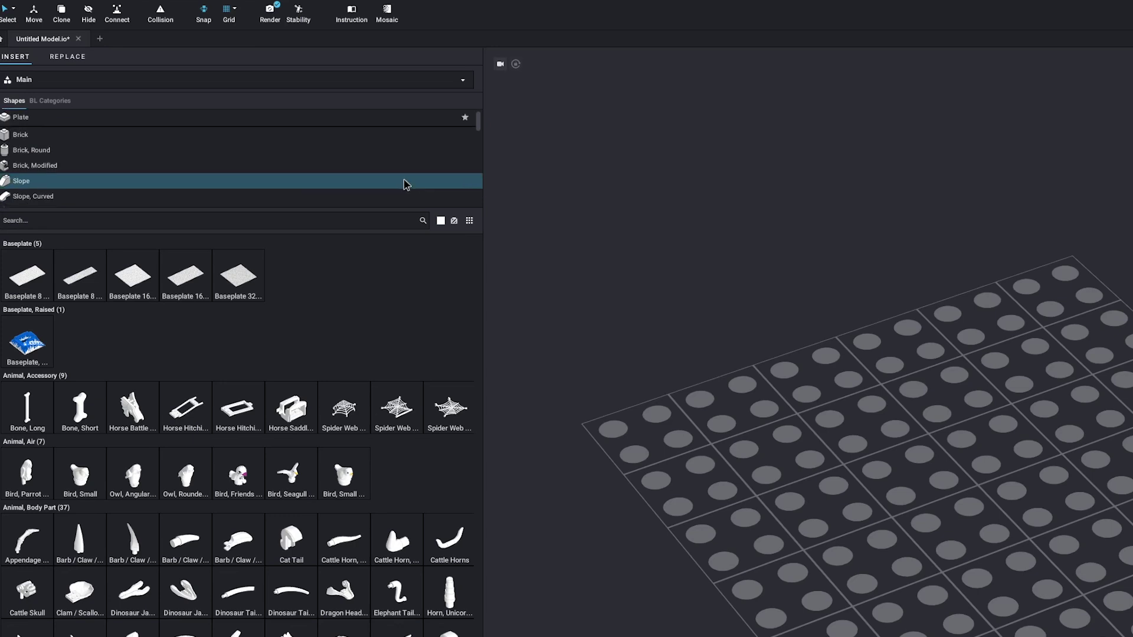
pyautogui.scroll(-2, 406, 185)
pyautogui.click(464, 185)
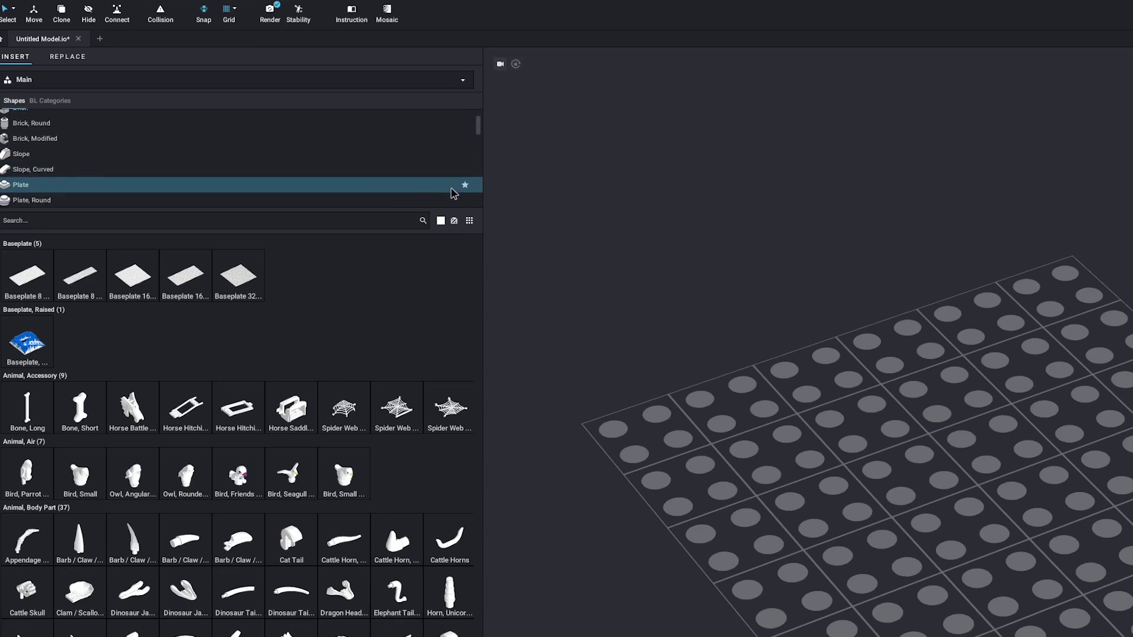
pyautogui.click(465, 186)
pyautogui.click(53, 222)
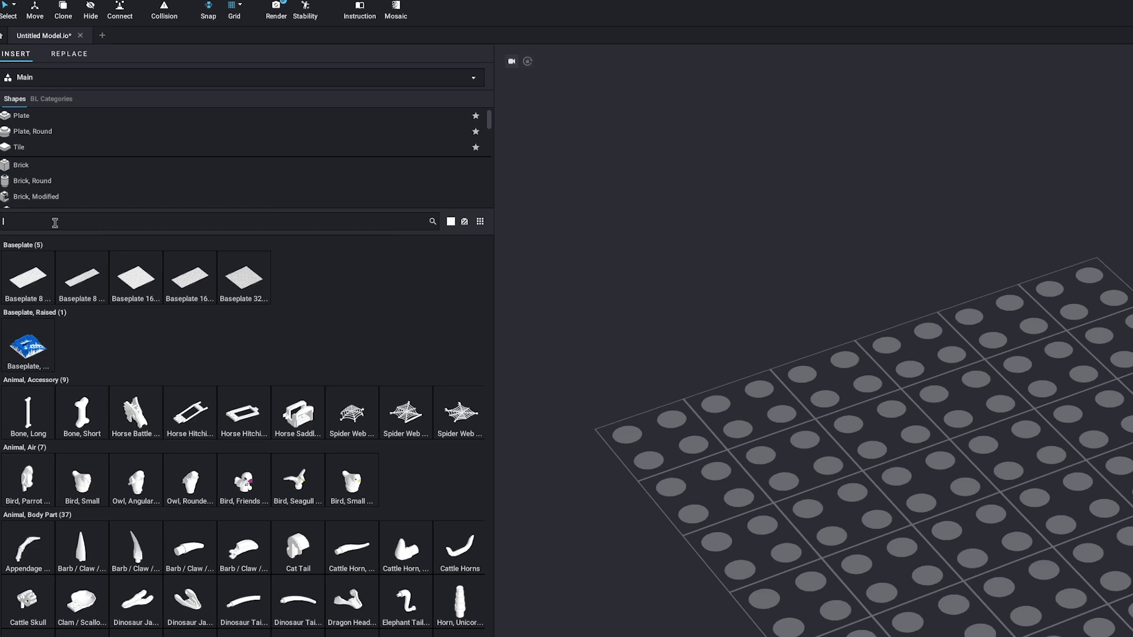
# - Search '1x2 tile', hide decorated parts, and place a plain Tile 1x2 on the baseplate
pyautogui.write('1x2 tile')
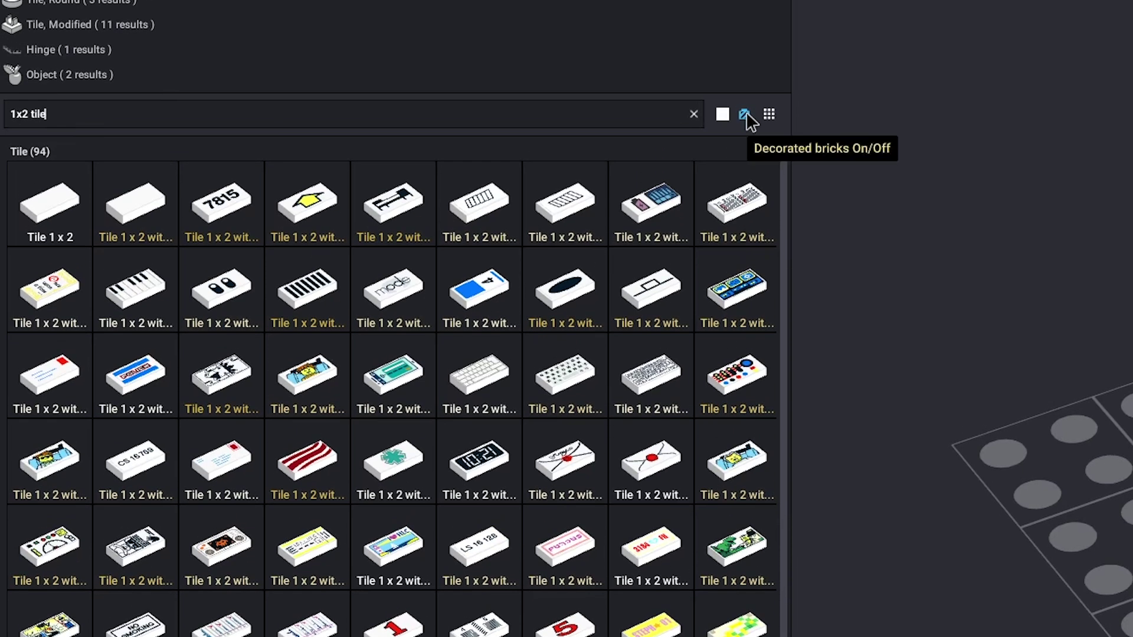
pyautogui.click(745, 113)
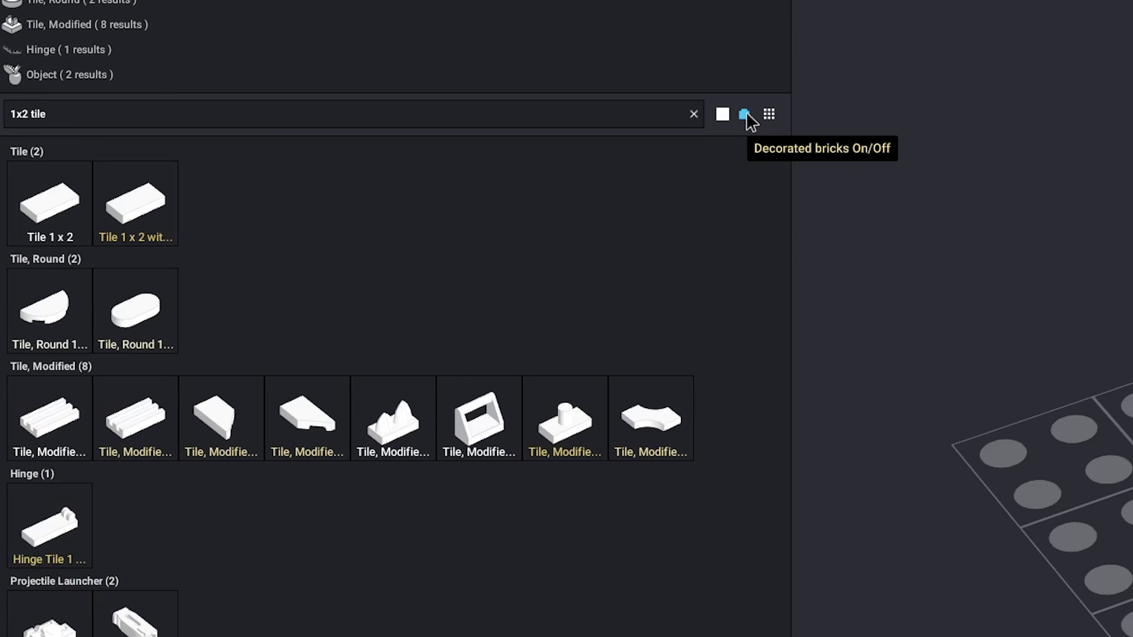
pyautogui.moveTo(34, 215); pyautogui.dragTo(1073, 435)
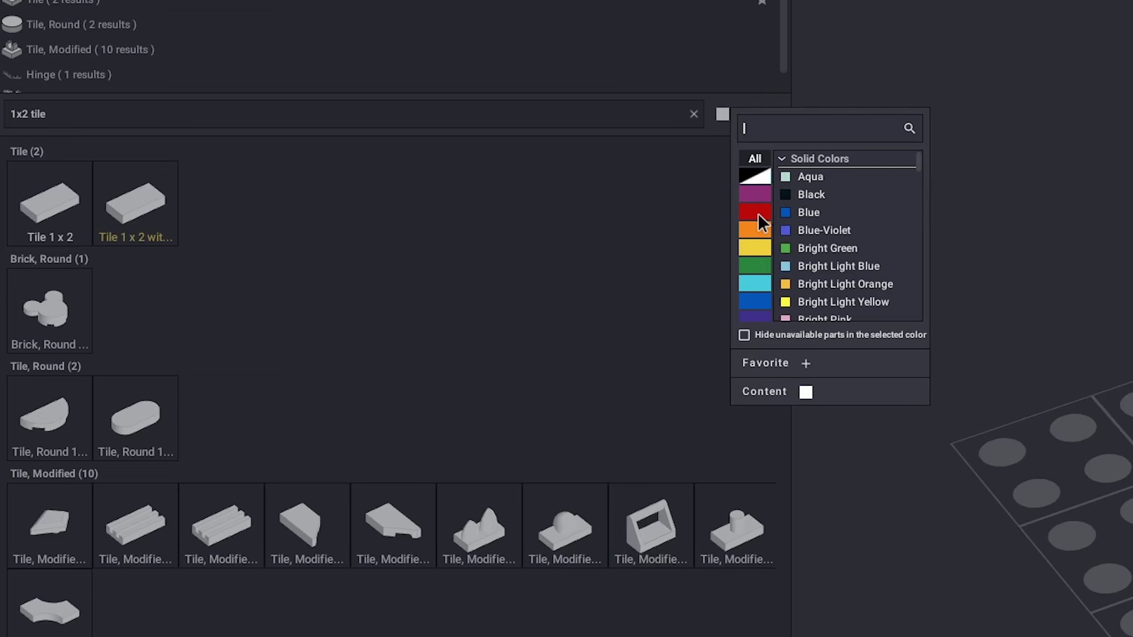
# - Filter the part results to Red and adjust the thumbnail size
pyautogui.click(746, 336)
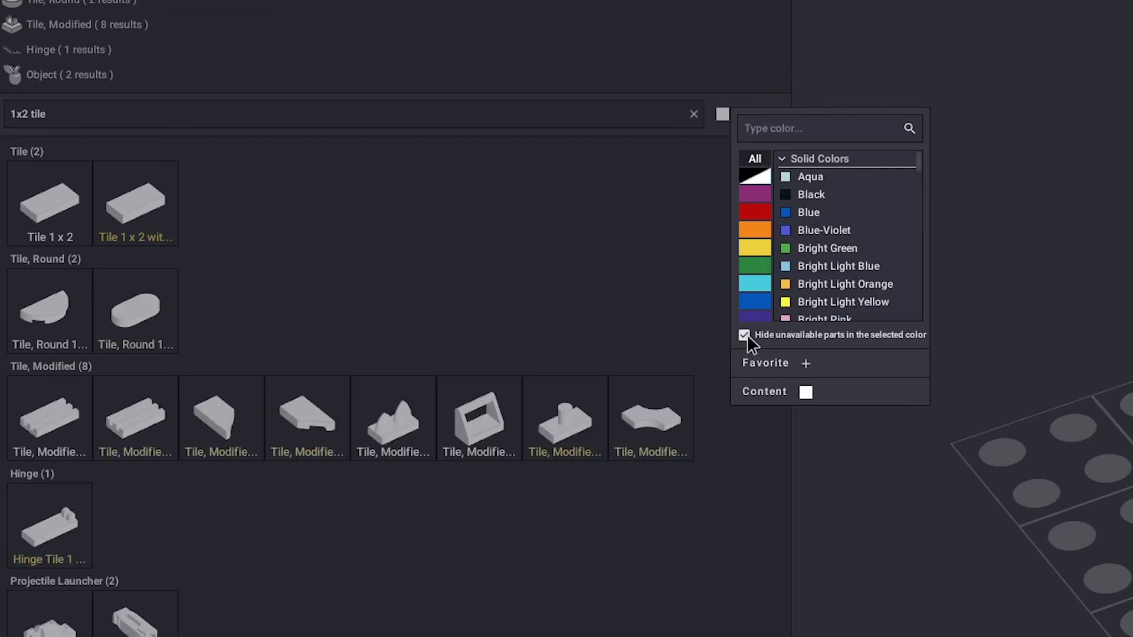
pyautogui.click(759, 212)
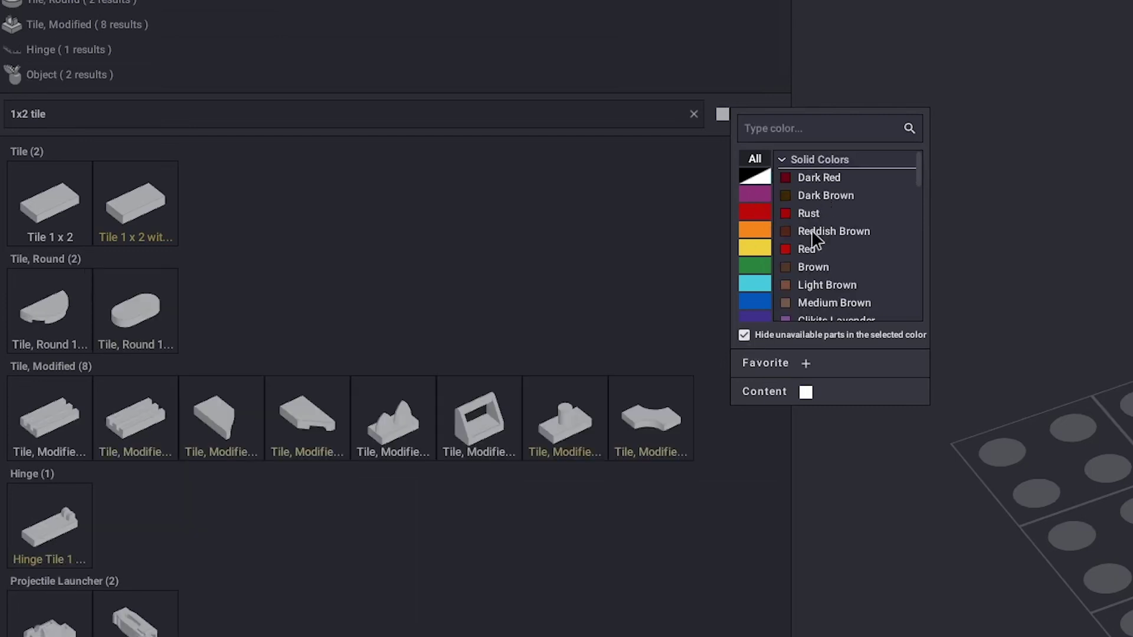
pyautogui.click(807, 248)
pyautogui.click(769, 114)
pyautogui.click(769, 114)
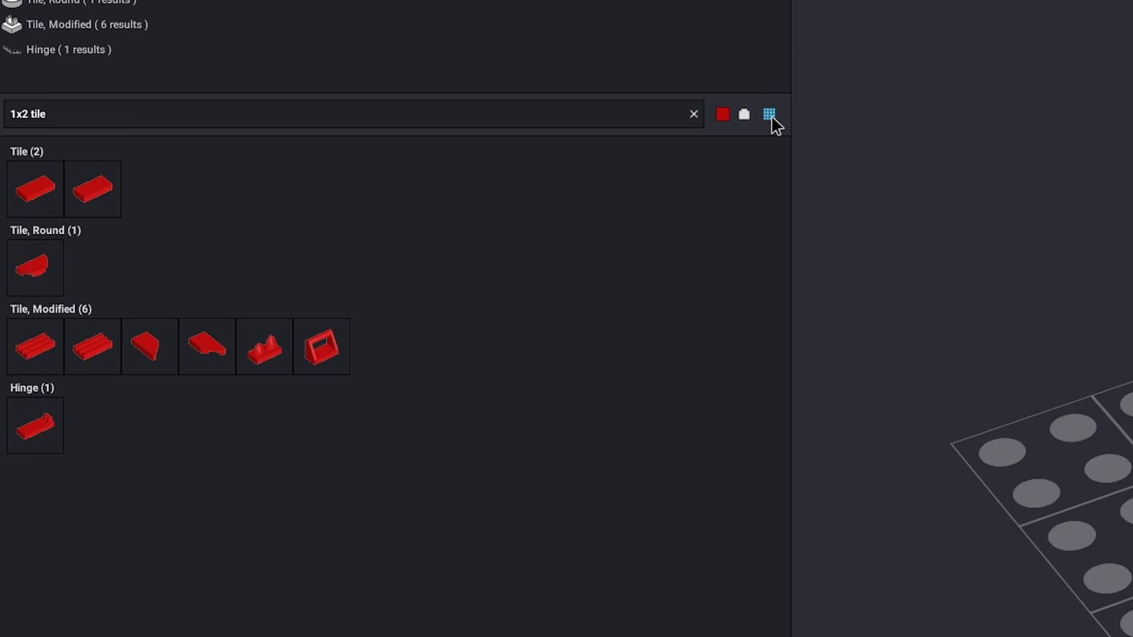
pyautogui.click(770, 114)
pyautogui.click(770, 114)
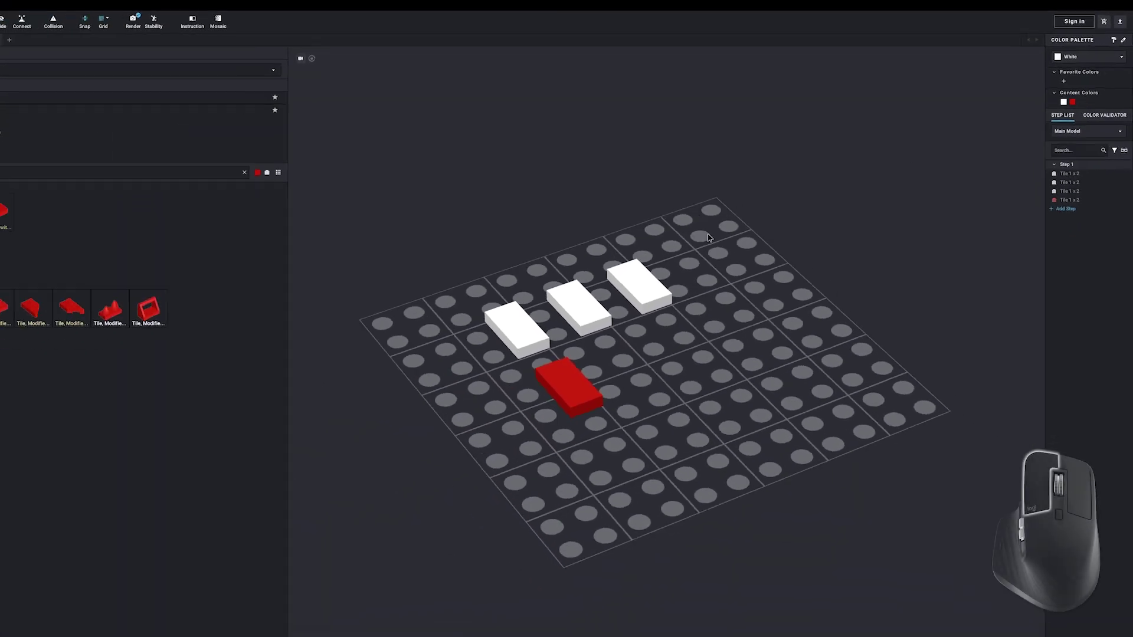
# - Turn the three white tiles red, then paint the tiles Bright Light Yellow
pyautogui.doubleClick(328, 450)
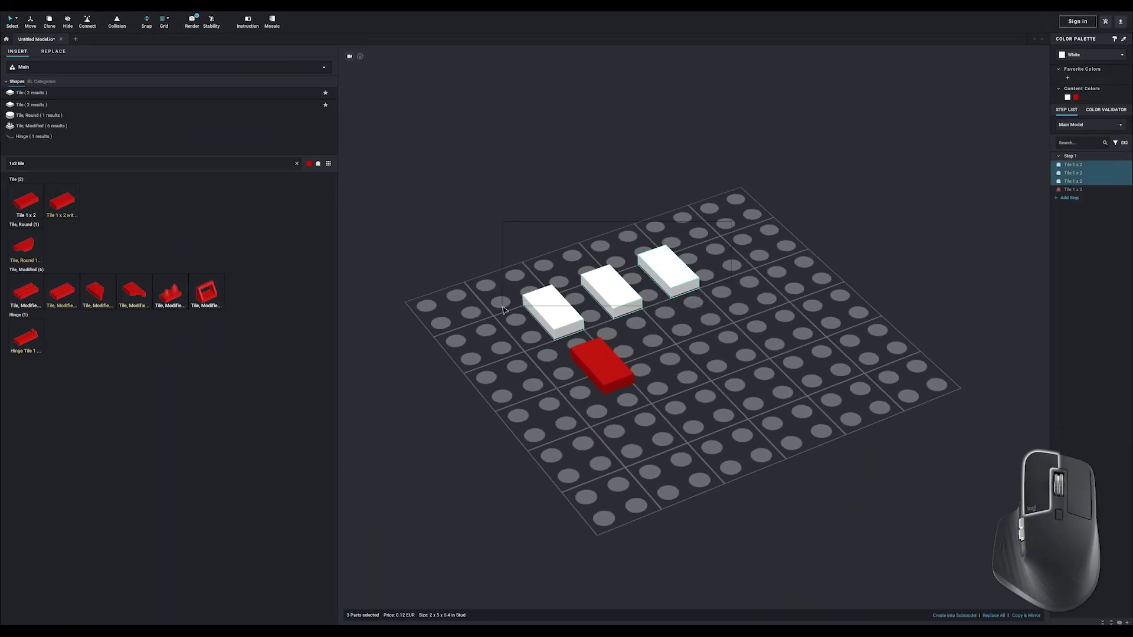
pyautogui.click(1076, 98)
pyautogui.click(794, 196)
pyautogui.click(1091, 55)
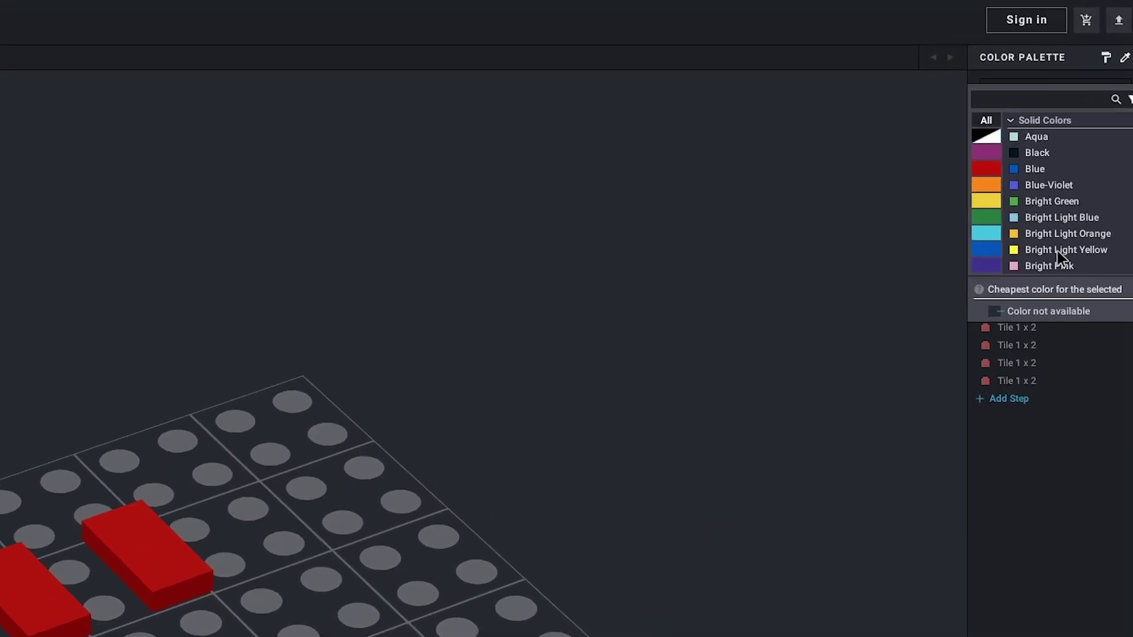
pyautogui.click(1057, 250)
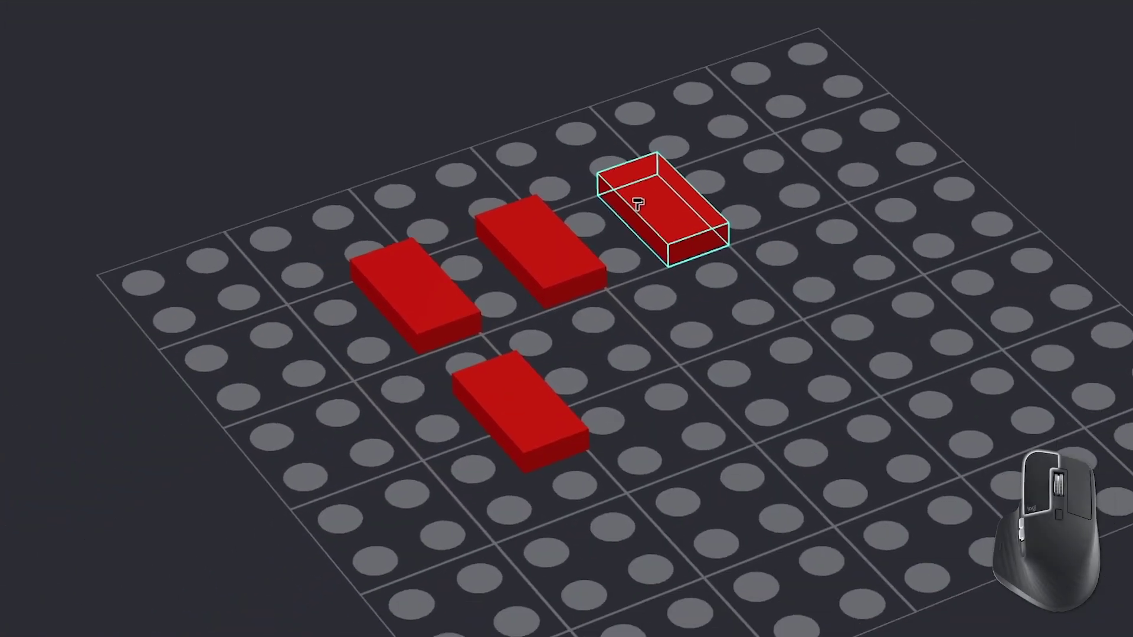
pyautogui.click(637, 198)
pyautogui.click(539, 241)
pyautogui.click(461, 283)
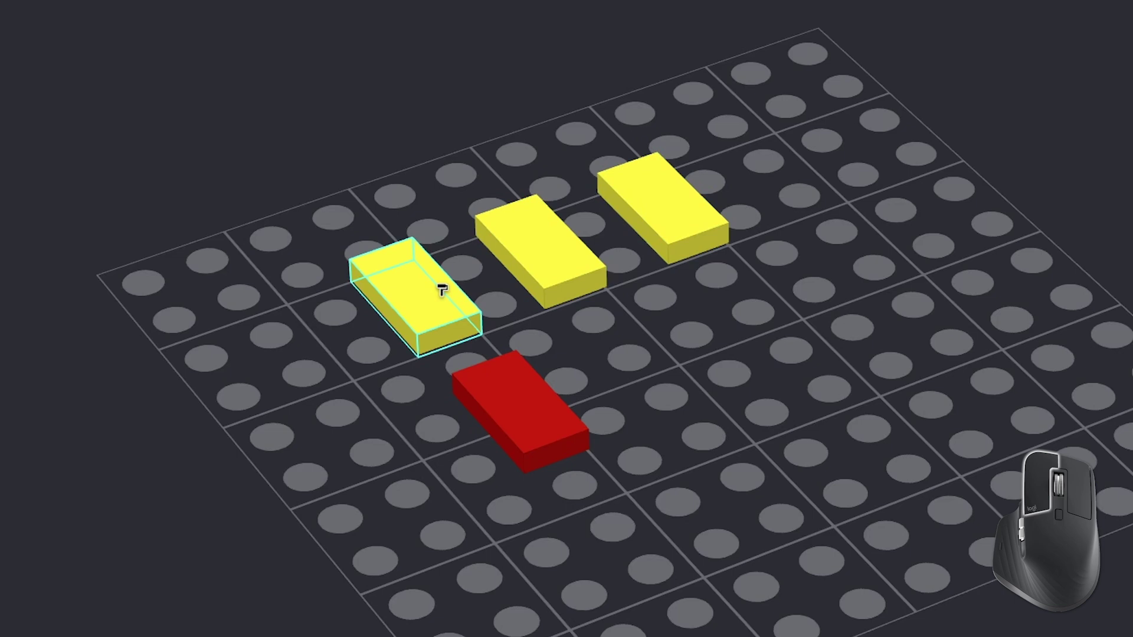
pyautogui.click(506, 374)
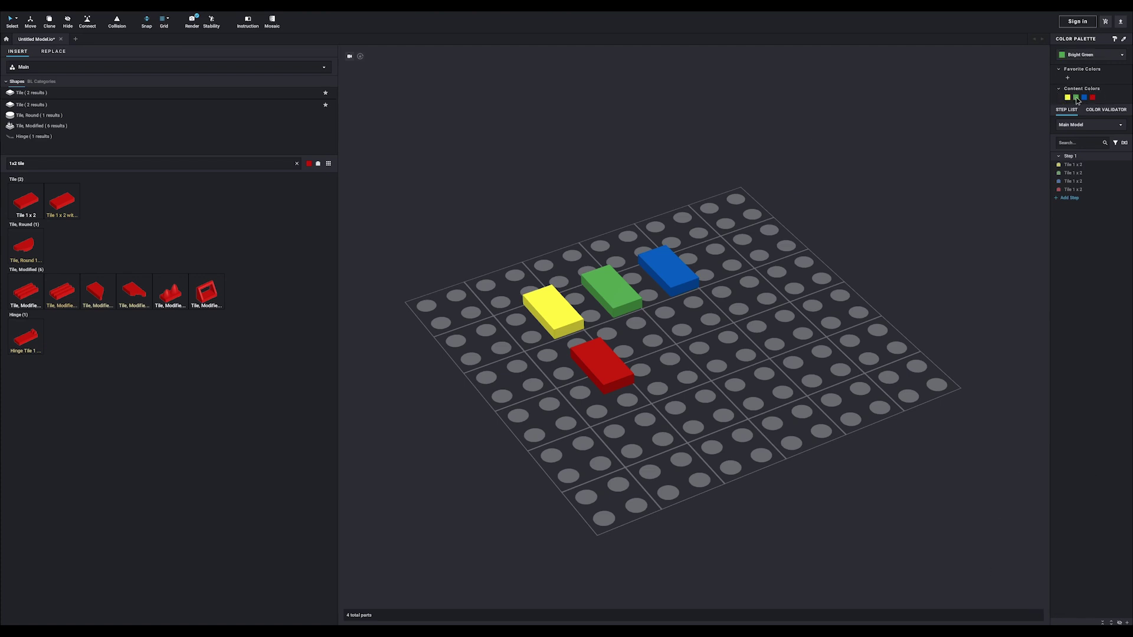
# - Add Red to the favourite colours and make White the current colour
pyautogui.click(1091, 97)
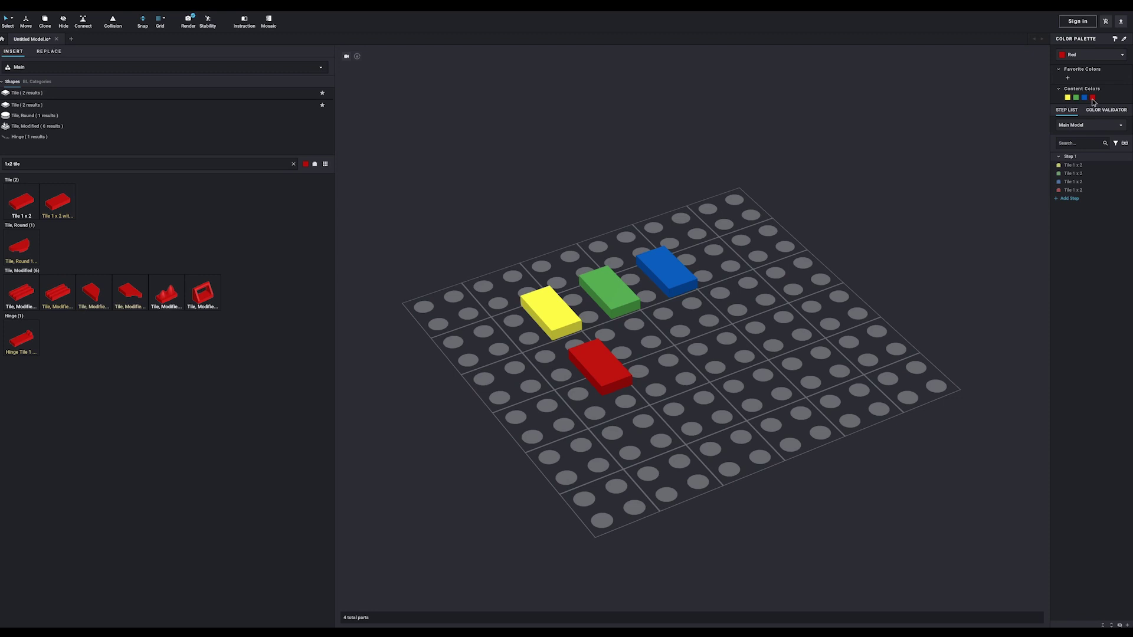
pyautogui.click(1007, 138)
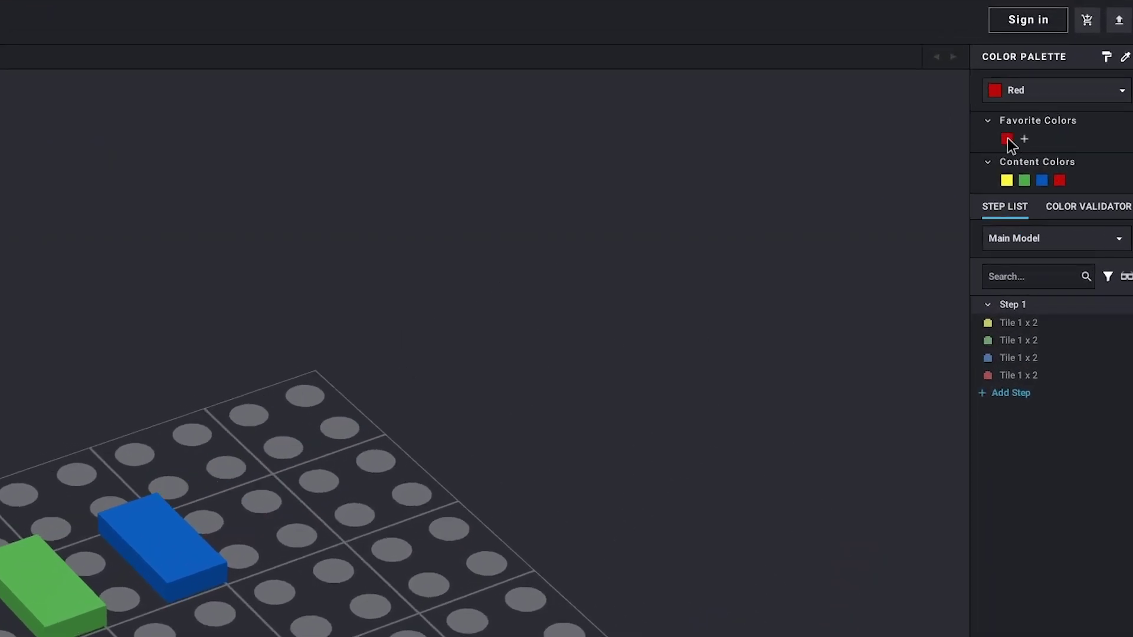
pyautogui.click(1056, 89)
pyautogui.click(1036, 247)
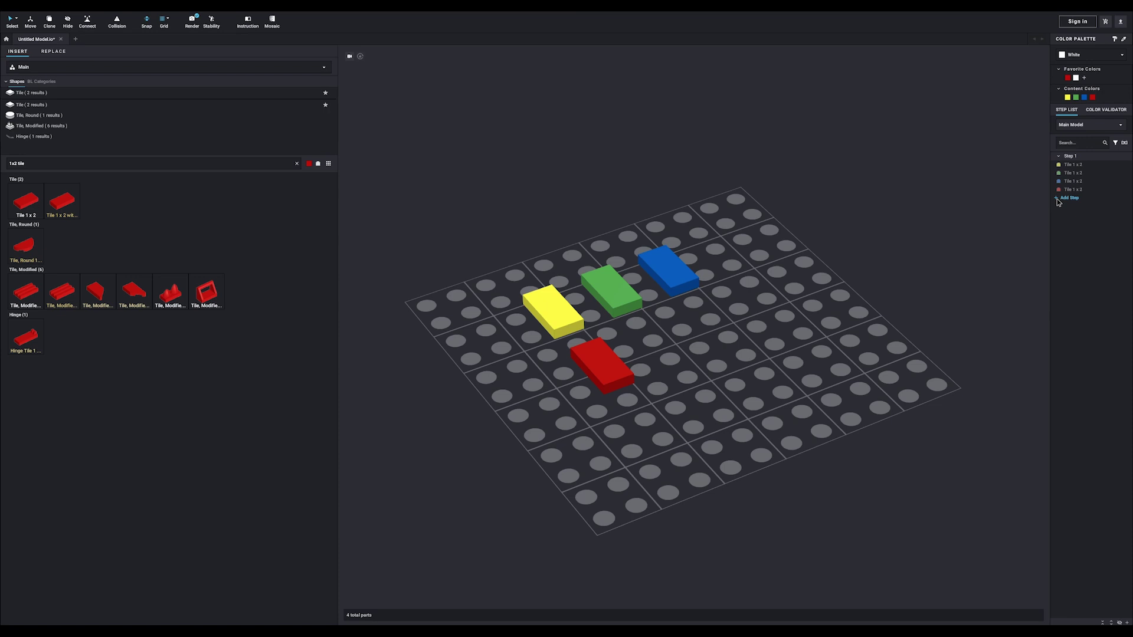
# - Add Step 2 and move the red tile into it
pyautogui.click(1064, 199)
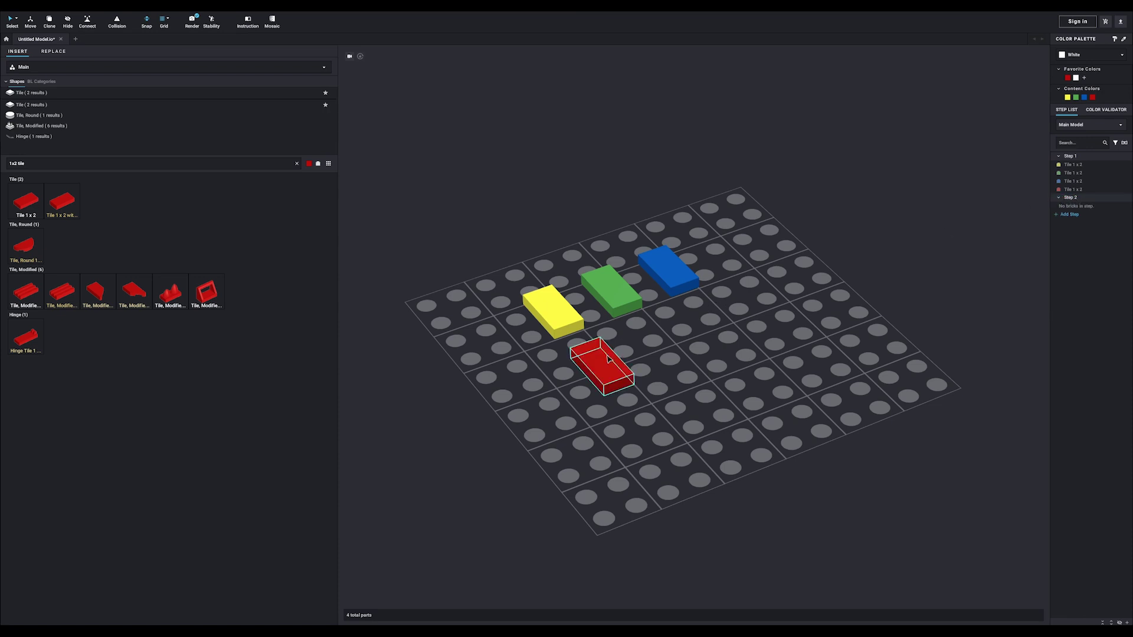
pyautogui.click(608, 360)
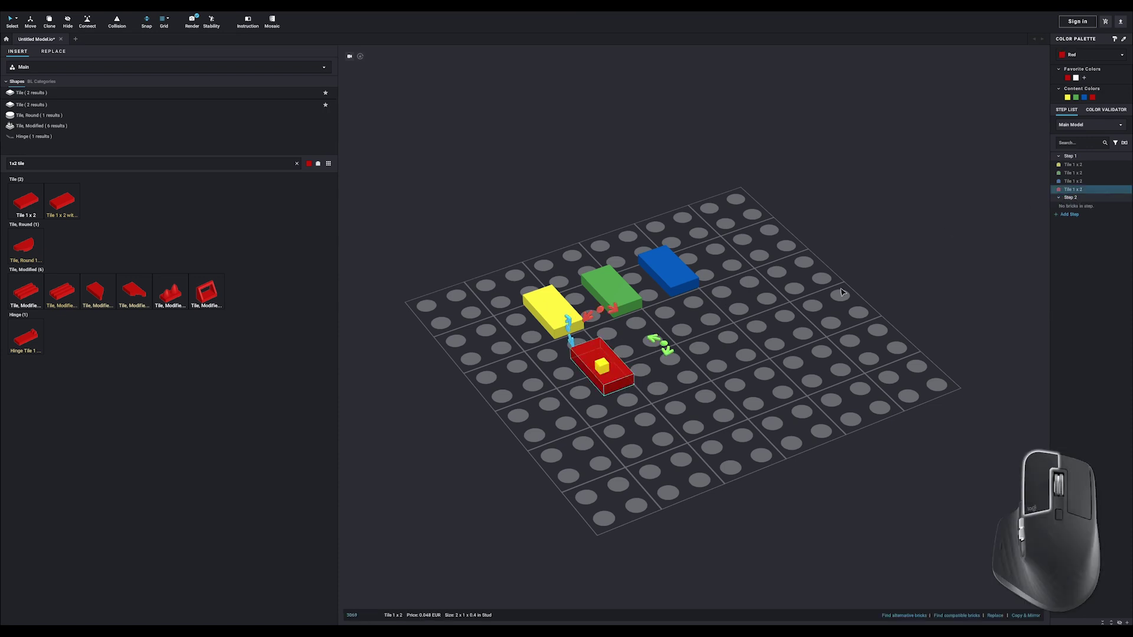
pyautogui.moveTo(1093, 190); pyautogui.dragTo(1077, 205)
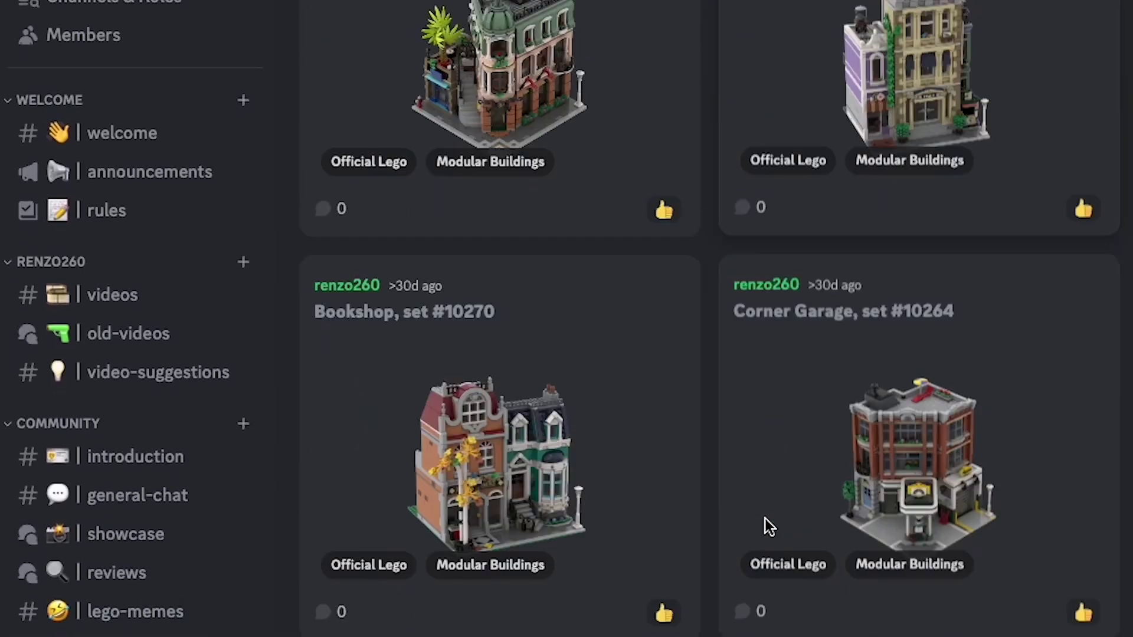
# - Scroll the studio-files forum down to the Market Street and Green Grocer posts
pyautogui.scroll(-10, 766, 431)
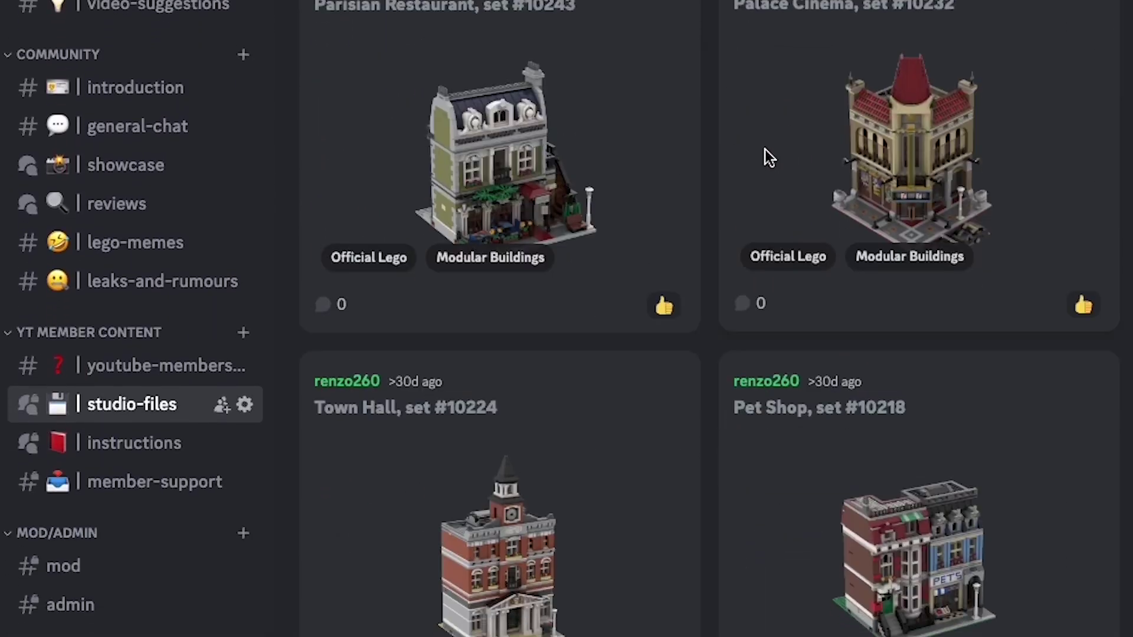
pyautogui.scroll(-10, 769, 69)
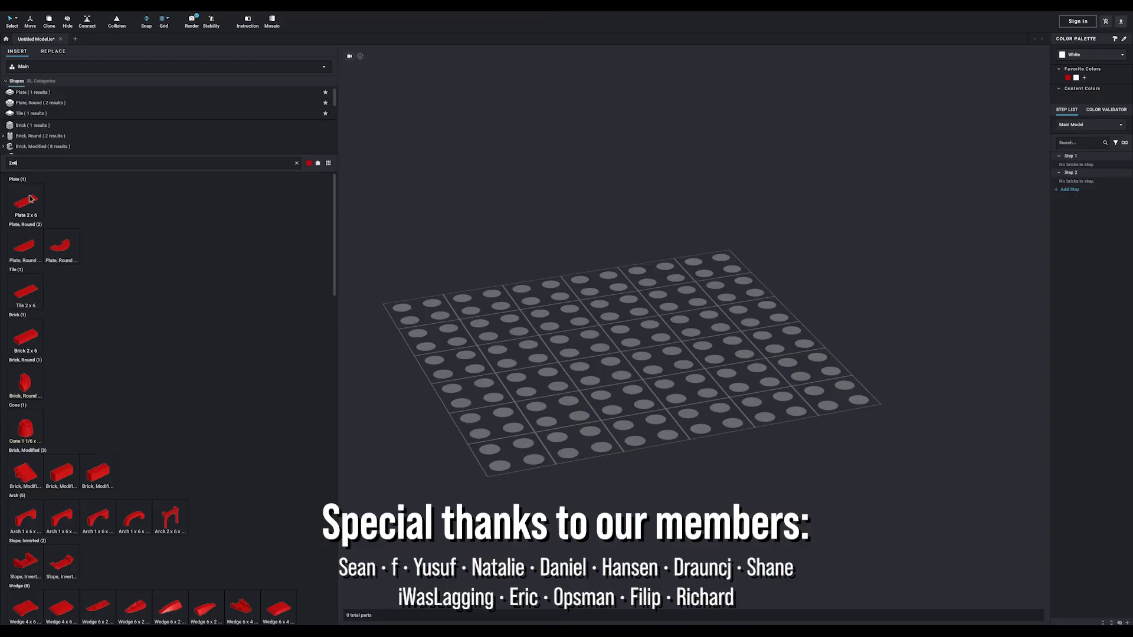
# - Place a red Plate 2x6 and set a Tile 1x4 on it
pyautogui.moveTo(29, 198); pyautogui.dragTo(592, 305)
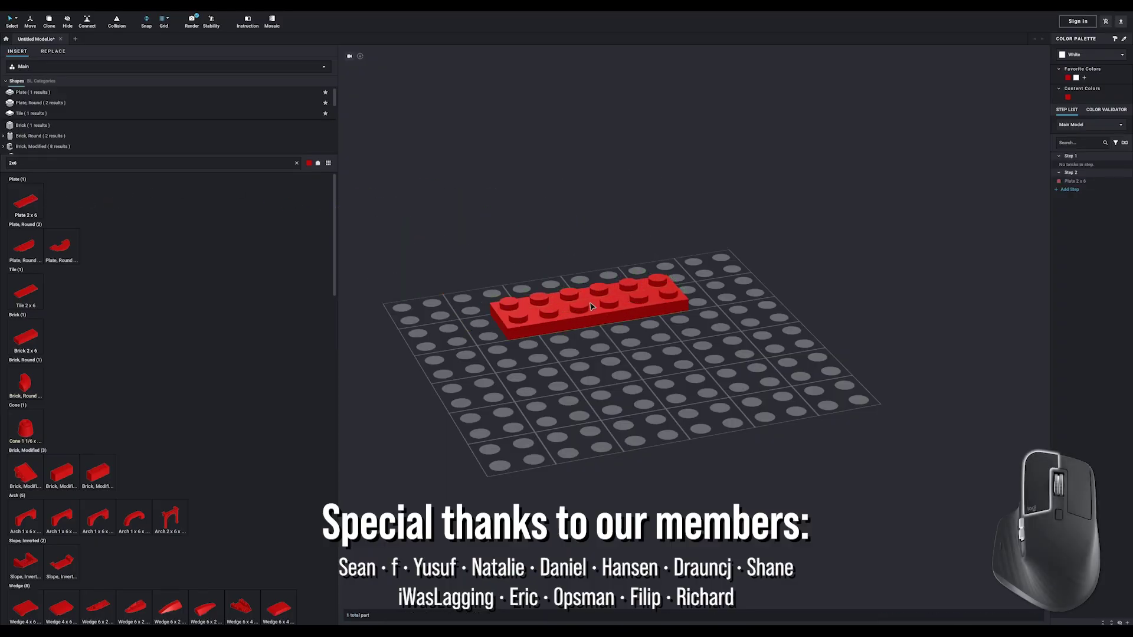
pyautogui.moveTo(515, 231); pyautogui.dragTo(512, 239, button='right')
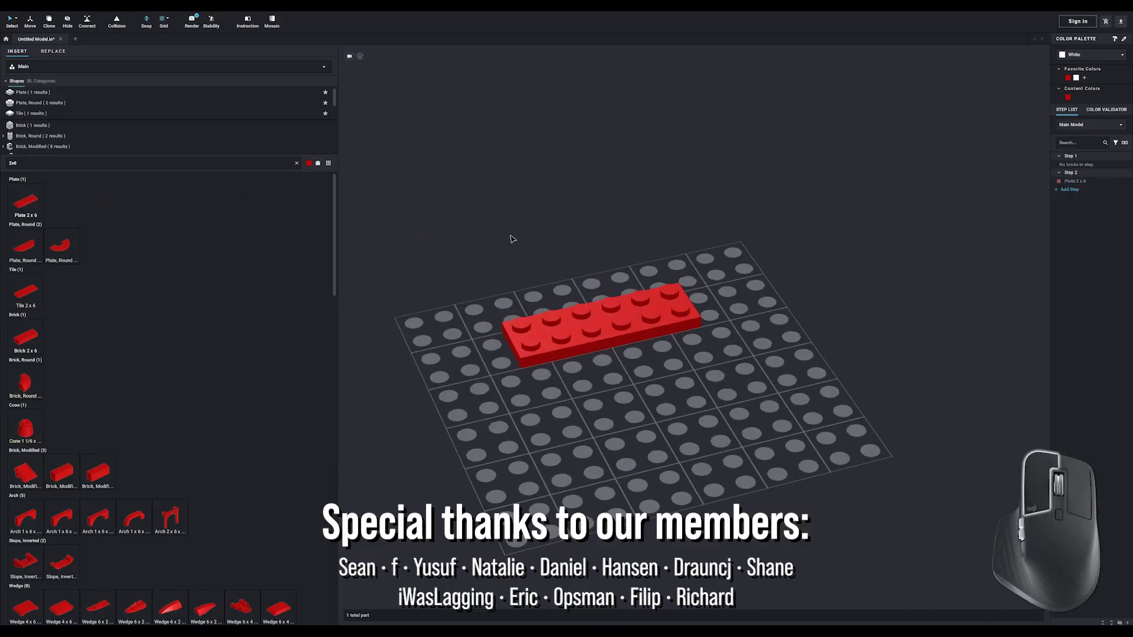
pyautogui.doubleClick(97, 163)
pyautogui.write('1x4')
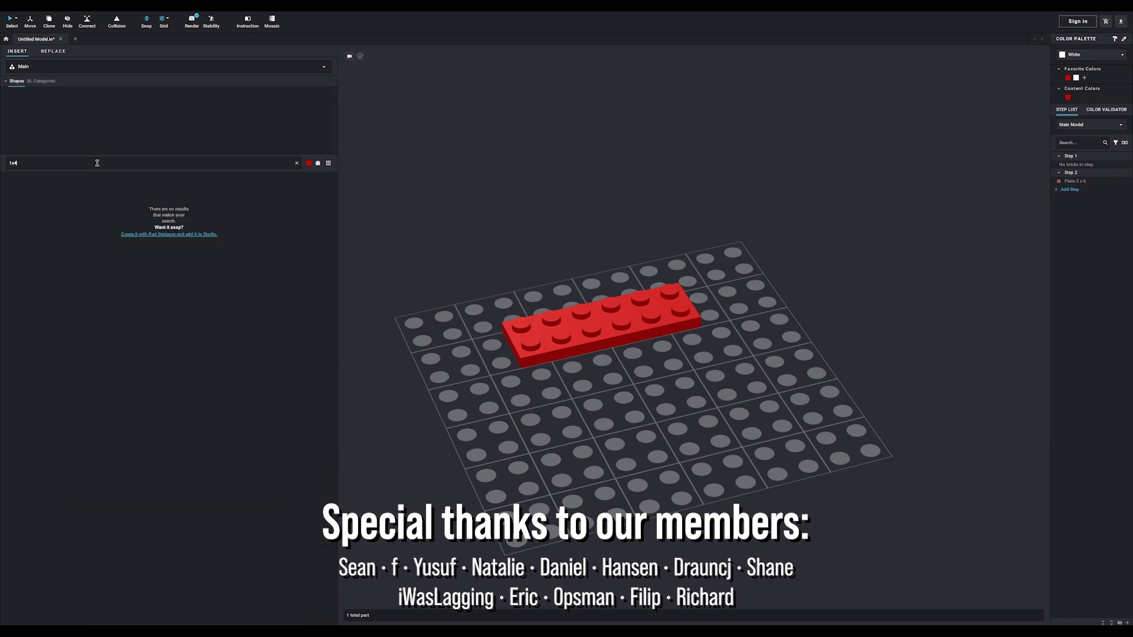
pyautogui.write(' til')
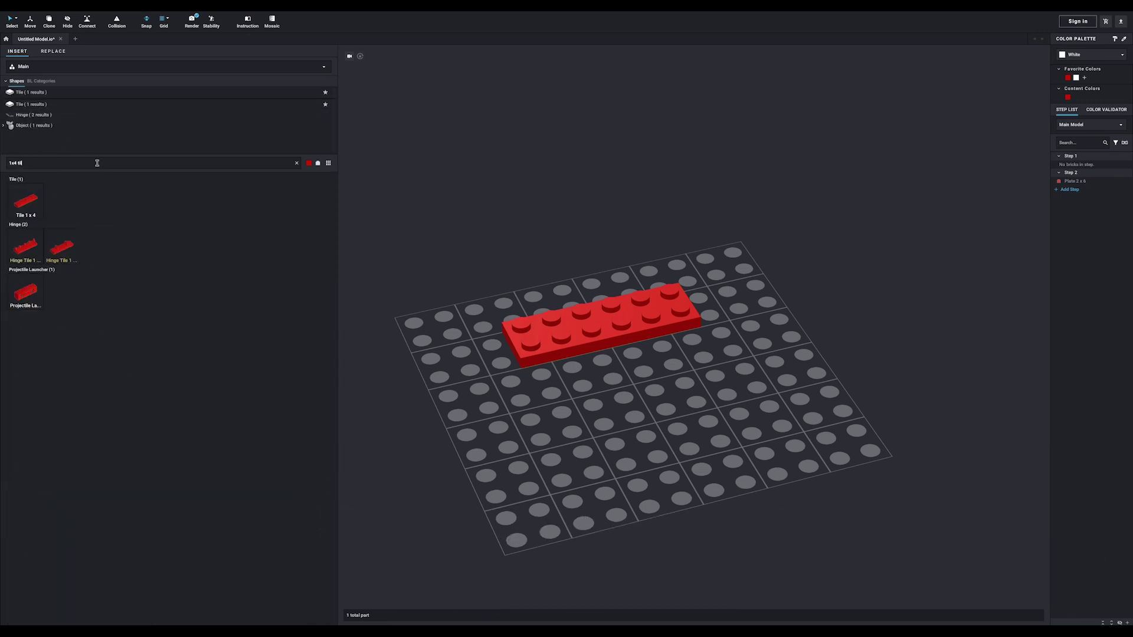
pyautogui.click(29, 202)
pyautogui.click(606, 321)
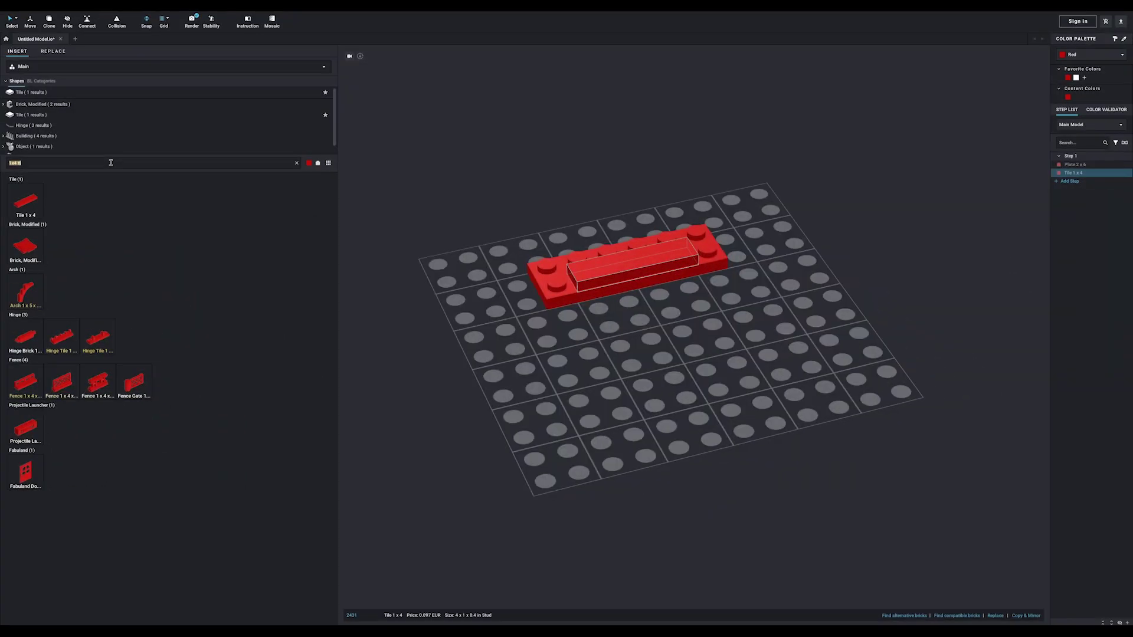
# - Add a Brick 2x2 Corner on the plate's left end
pyautogui.write('x2 corner')
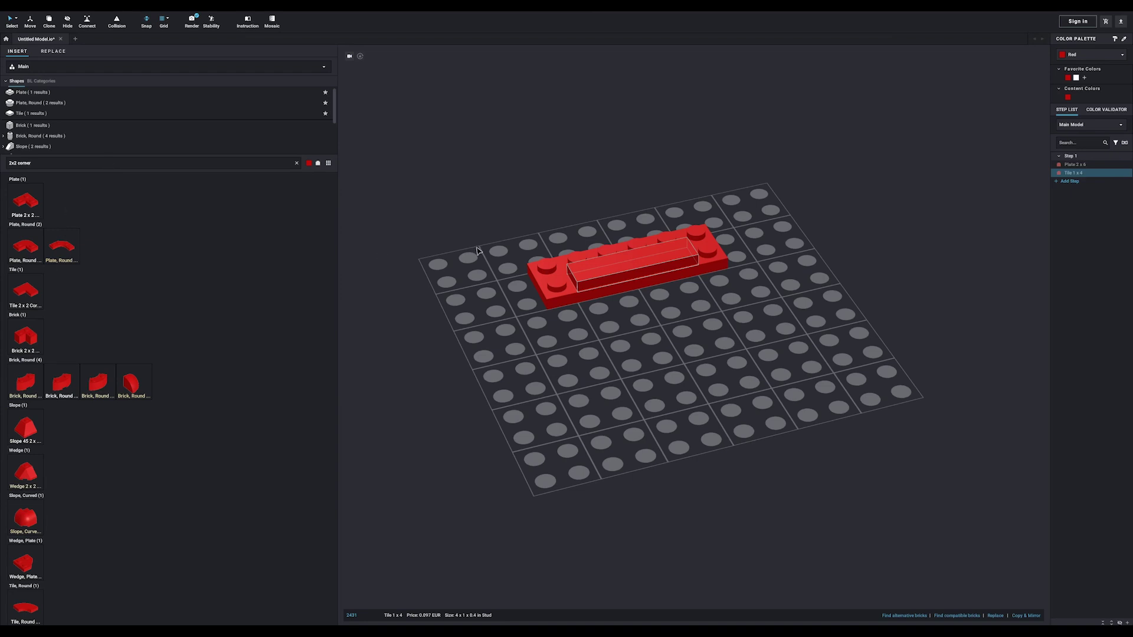
pyautogui.click(25, 341)
pyautogui.click(458, 293)
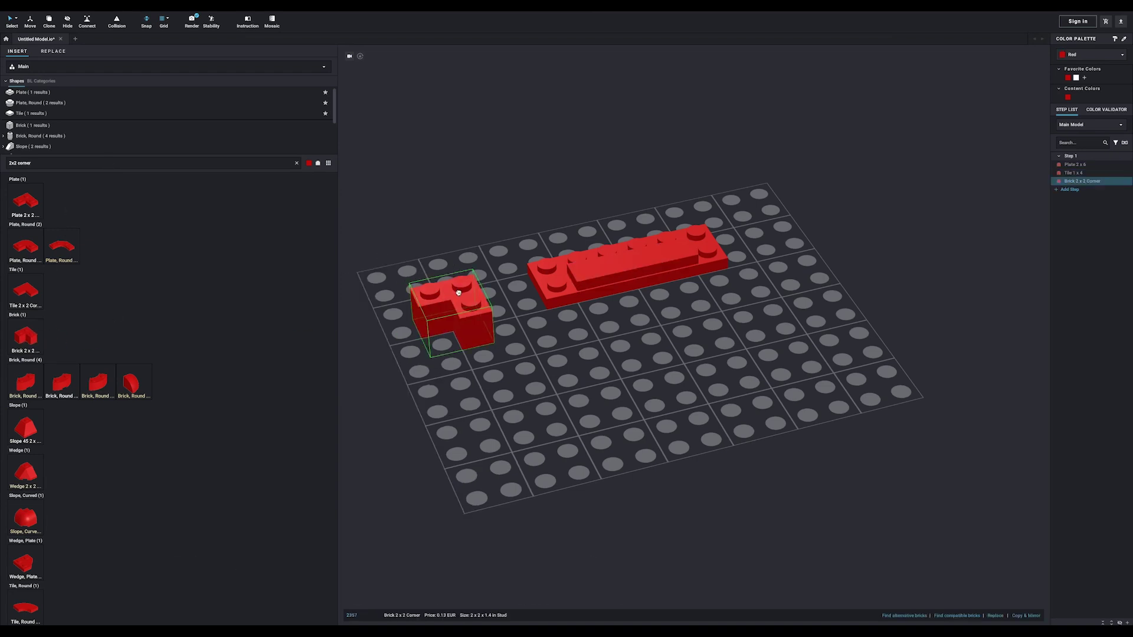
pyautogui.moveTo(458, 293); pyautogui.dragTo(537, 243)
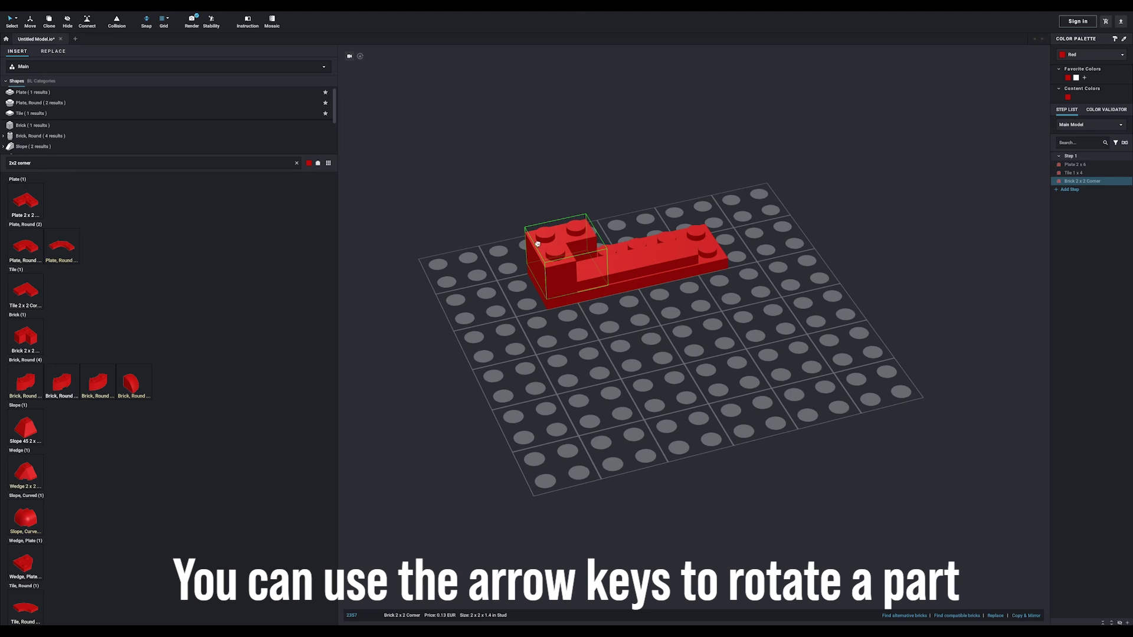
# - Add a Brick 1x2 between the corners and copy the corner brick toward the right end
pyautogui.click(106, 160)
pyautogui.write('1x2')
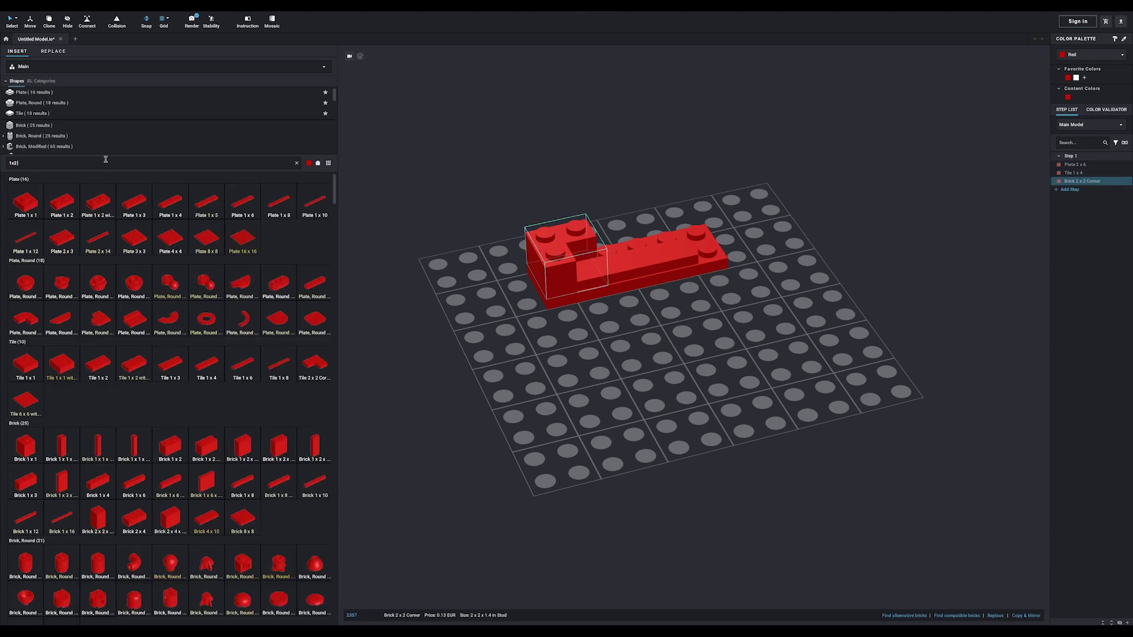
pyautogui.write(' br')
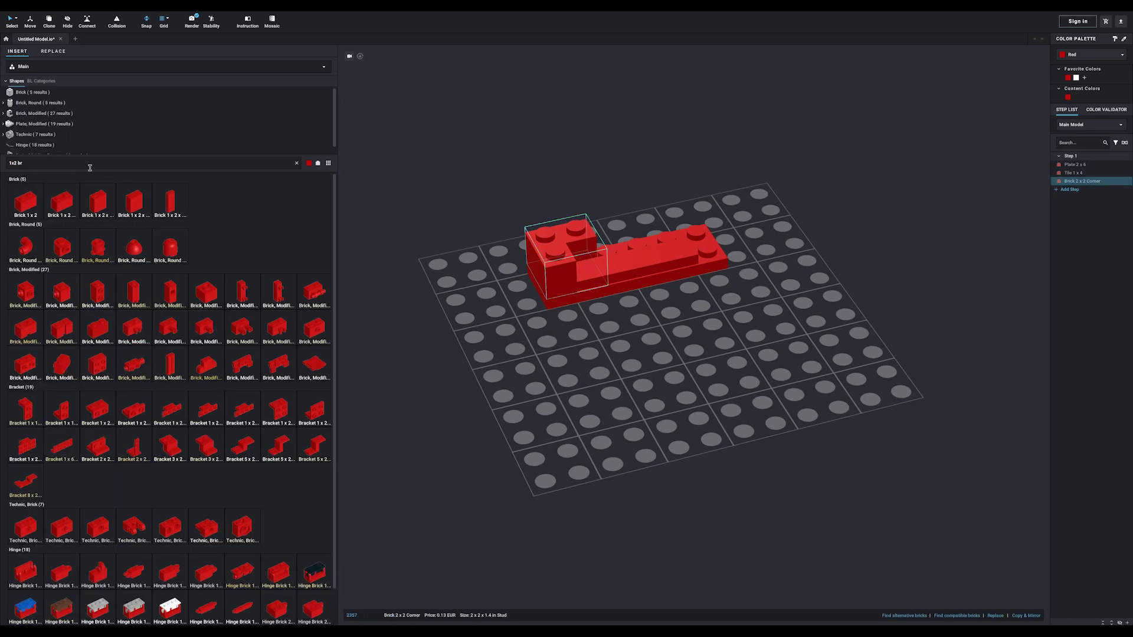
pyautogui.click(26, 203)
pyautogui.click(623, 233)
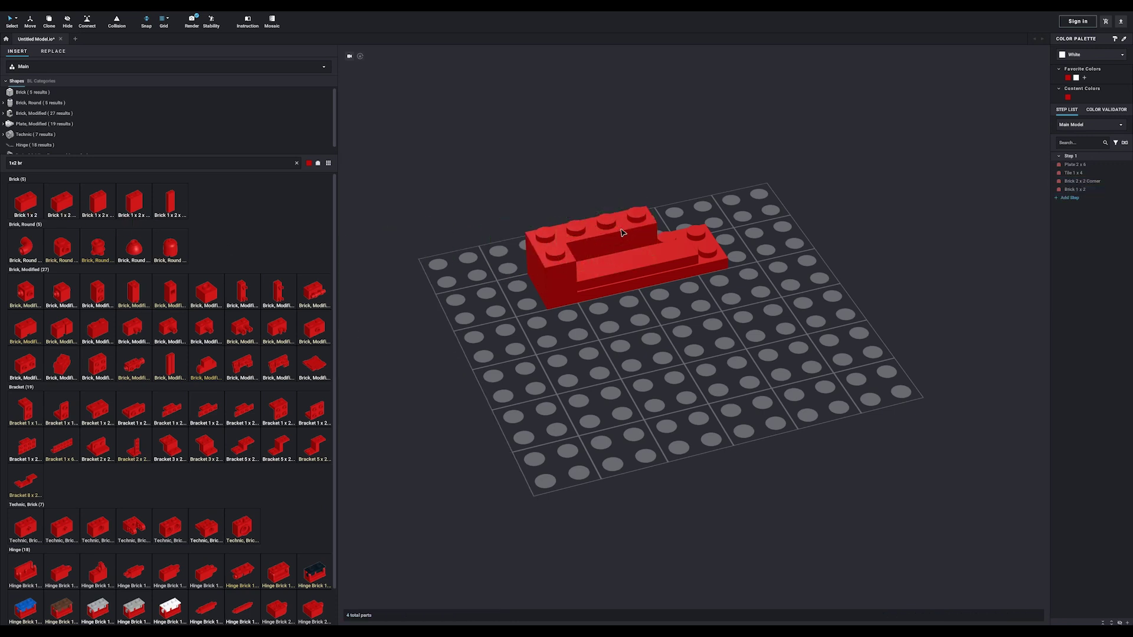
pyautogui.keyDown('alt'); pyautogui.moveTo(623, 233); pyautogui.dragTo(700, 222); pyautogui.keyUp('alt')
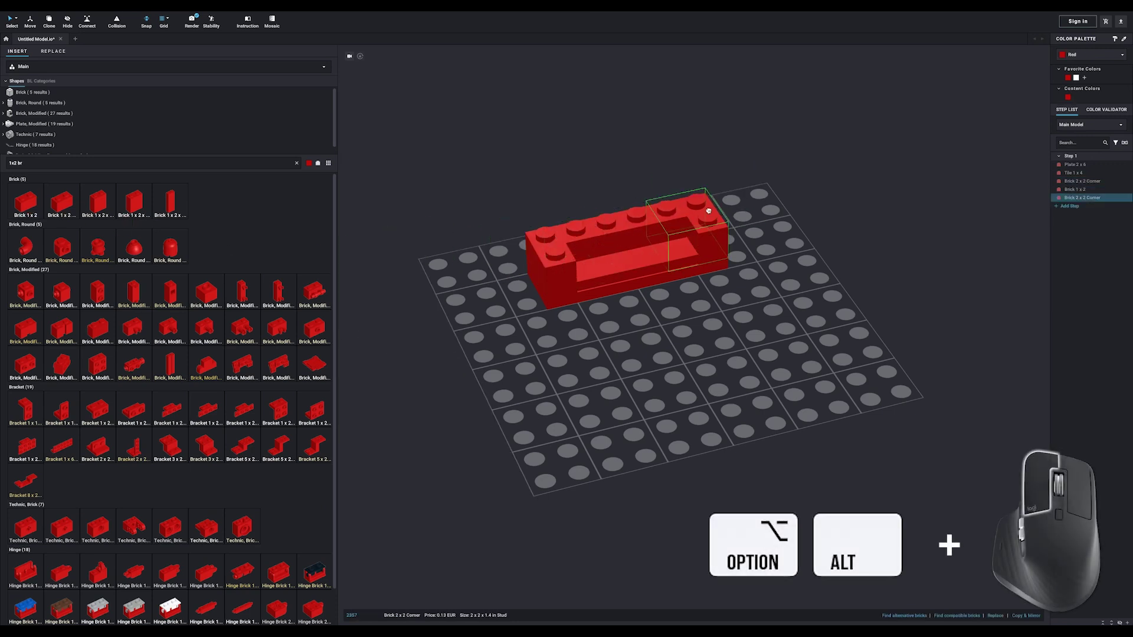
# - Drop the copied corner brick on the right end and review the chair parts in the Step List
pyautogui.click(800, 231)
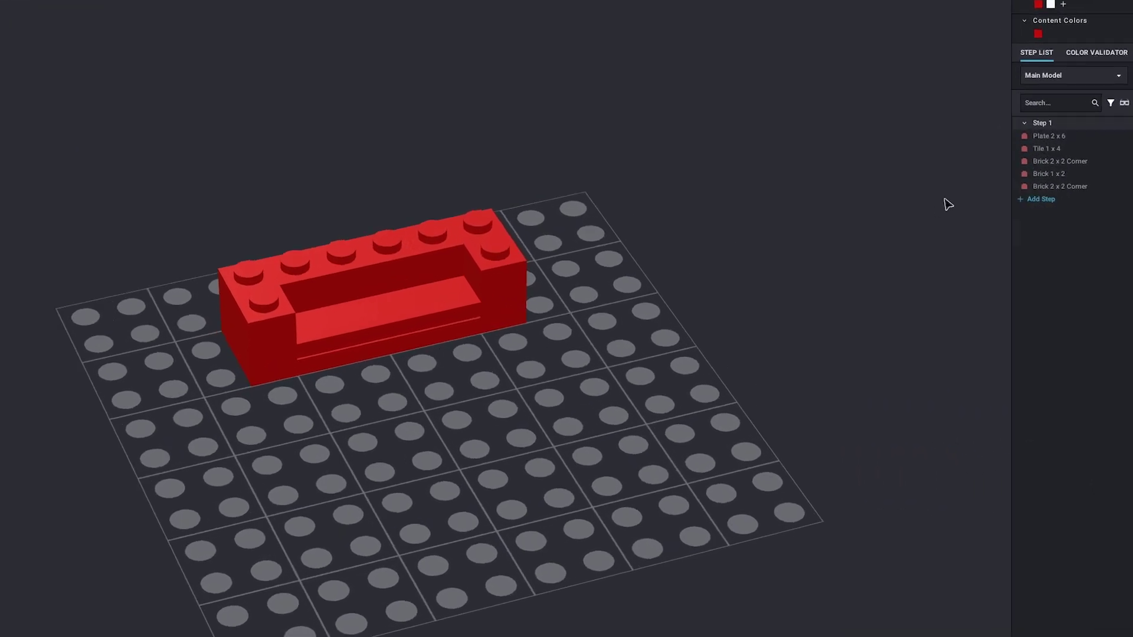
pyautogui.click(1070, 166)
pyautogui.click(1031, 134)
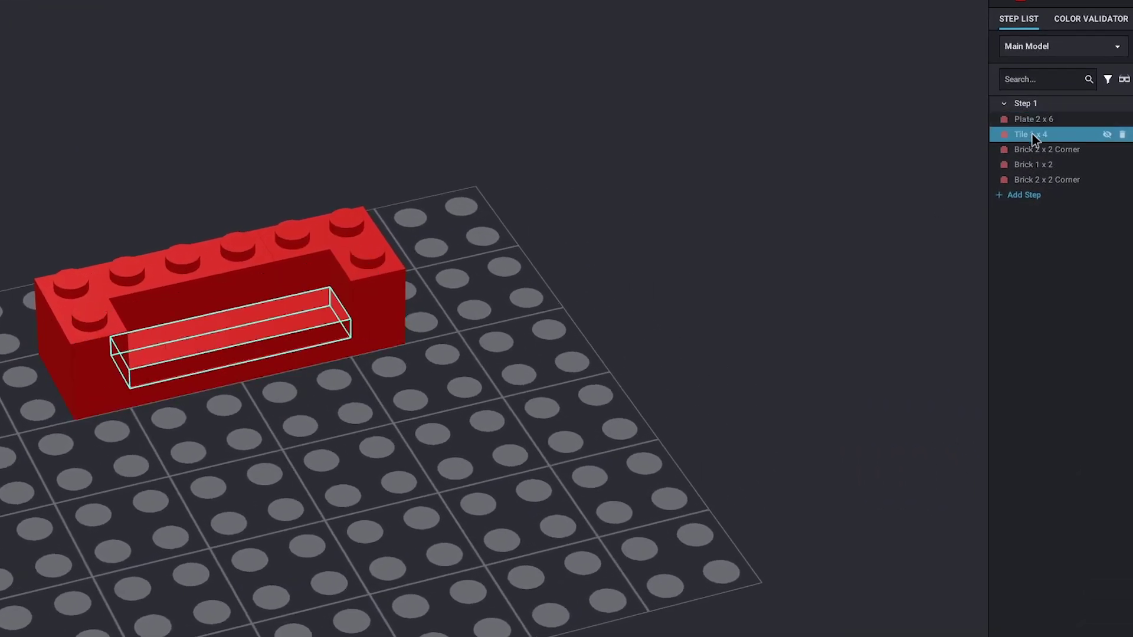
pyautogui.click(1031, 164)
pyautogui.click(1031, 179)
pyautogui.click(1032, 165)
# - Move both corner bricks and the Brick 1x2 into a new Step 2
pyautogui.click(1034, 149)
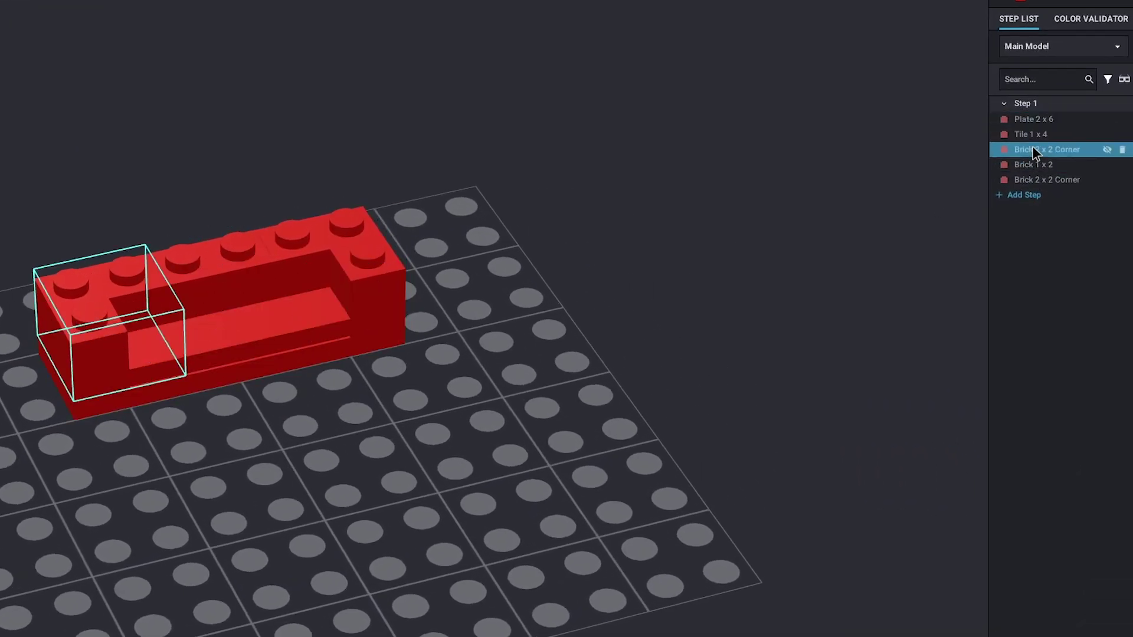
pyautogui.keyDown('ctrl'); pyautogui.click(1034, 179); pyautogui.keyUp('ctrl')
pyautogui.keyDown('ctrl'); pyautogui.click(1033, 165); pyautogui.keyUp('ctrl')
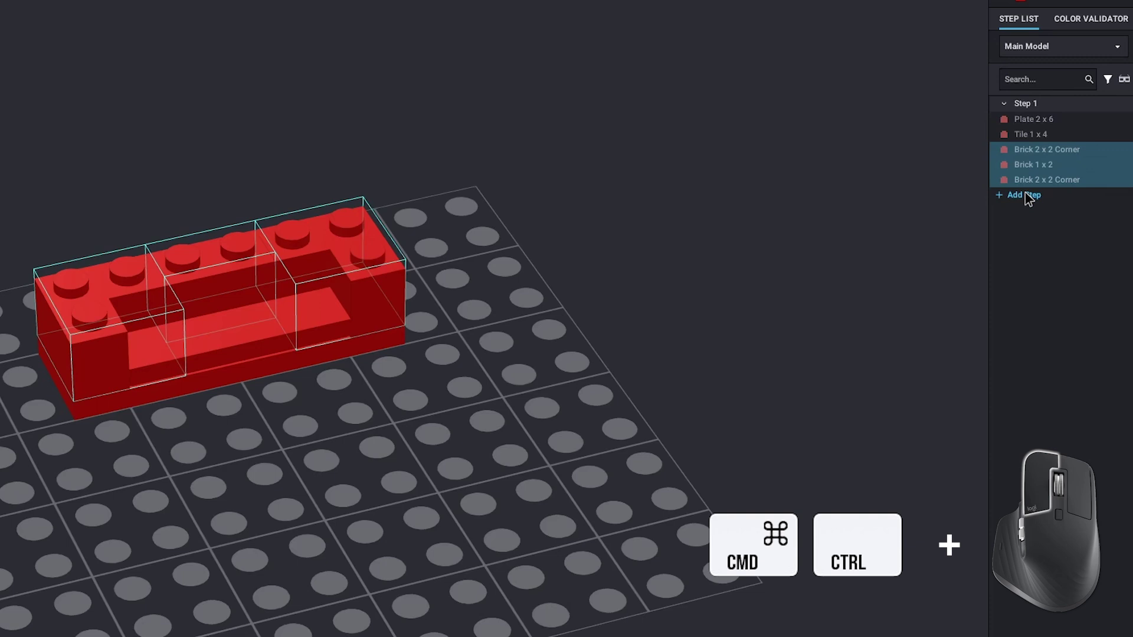
pyautogui.click(1027, 195)
pyautogui.moveTo(1031, 150); pyautogui.dragTo(1029, 214)
# - Add an empty Step 3, keeping the corner bricks in Step 2
pyautogui.click(1028, 179)
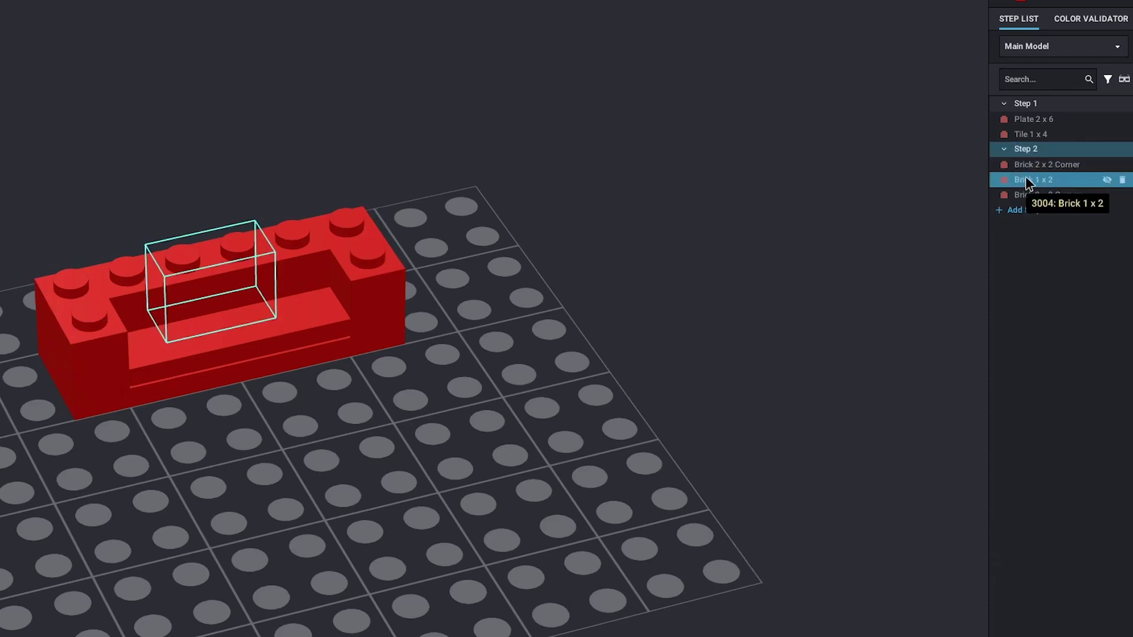
pyautogui.click(1034, 210)
pyautogui.moveTo(1035, 195); pyautogui.dragTo(1035, 212)
pyautogui.hotkey('ctrl', 'z')
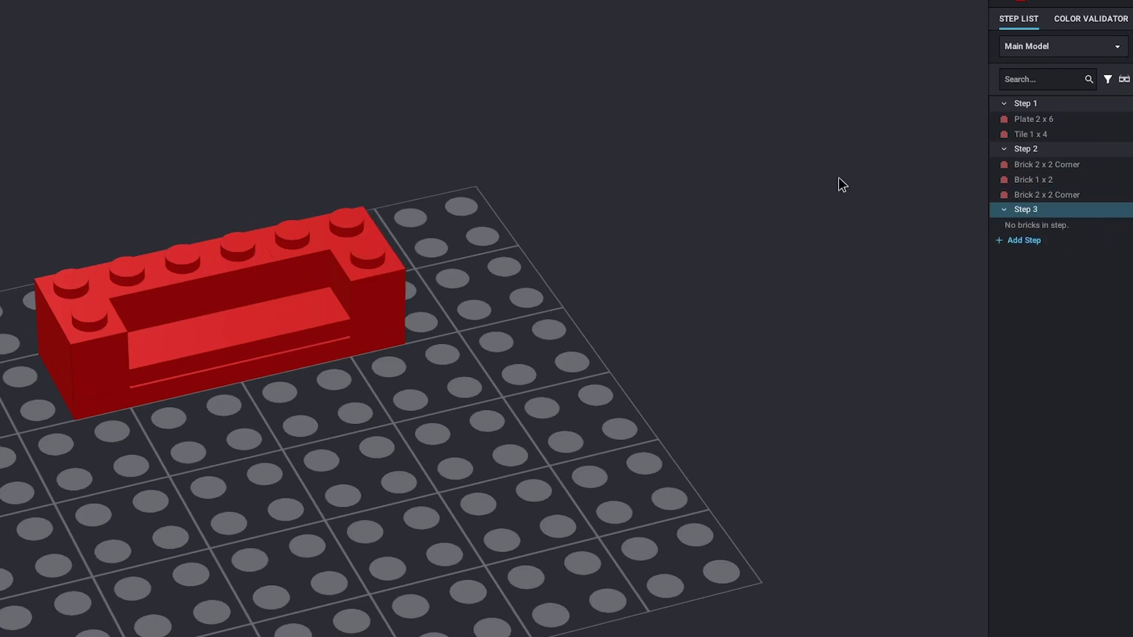
pyautogui.click(1019, 196)
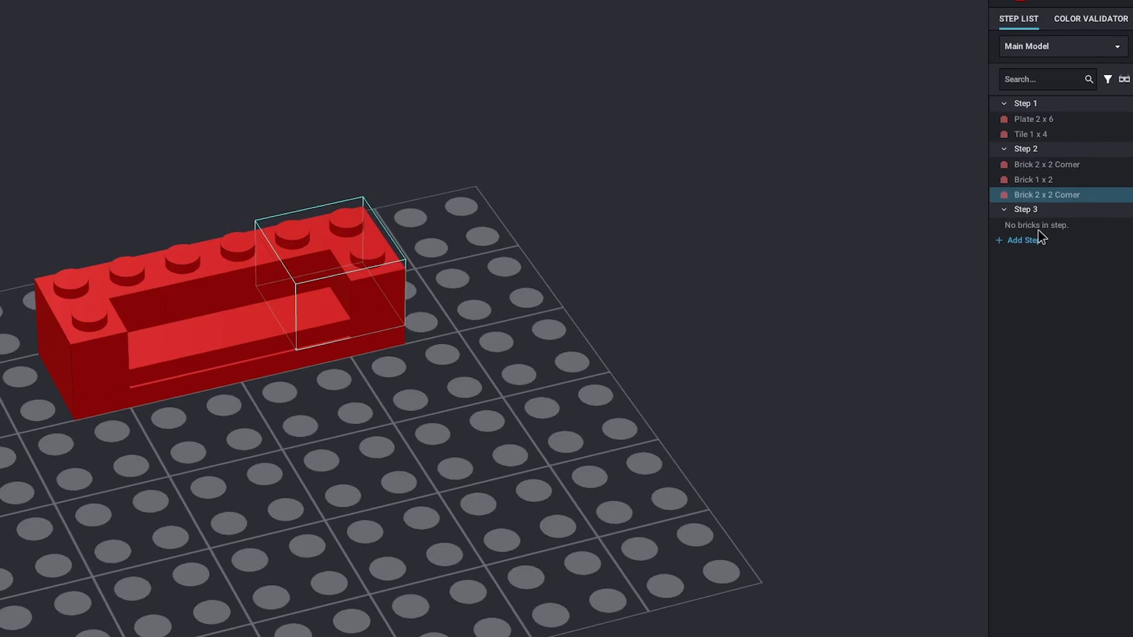
pyautogui.click(505, 166)
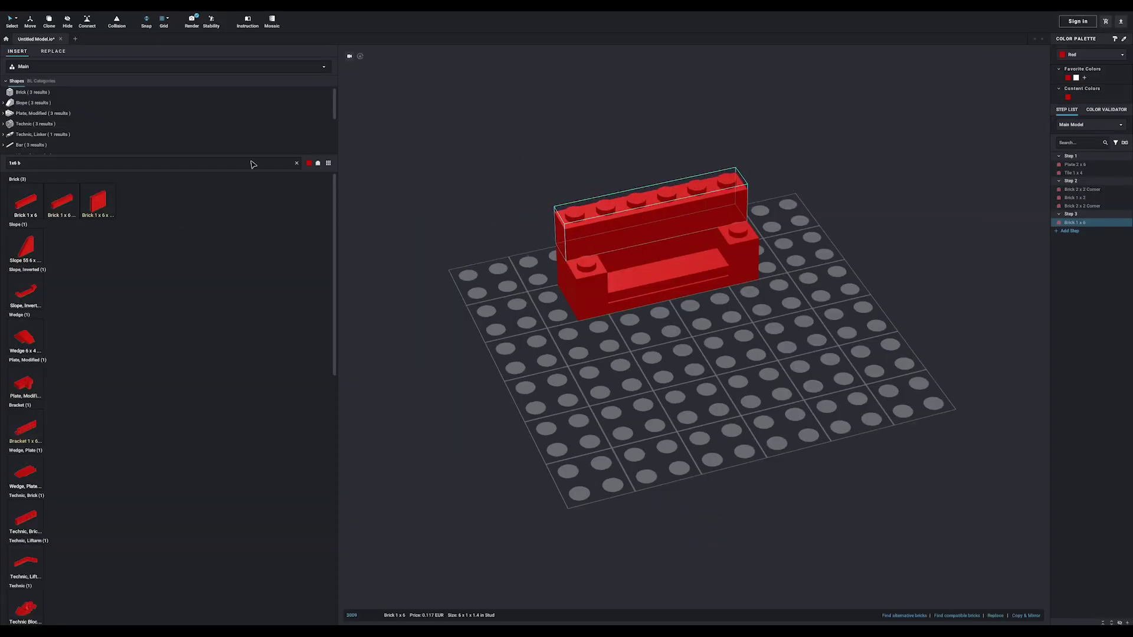
# - Search '1x1 mod', put a side-stud 1x1 brick on the 1x6 brick, and pick a Brick 1x1
pyautogui.tripleClick(44, 162)
pyautogui.write('1x1 mod')
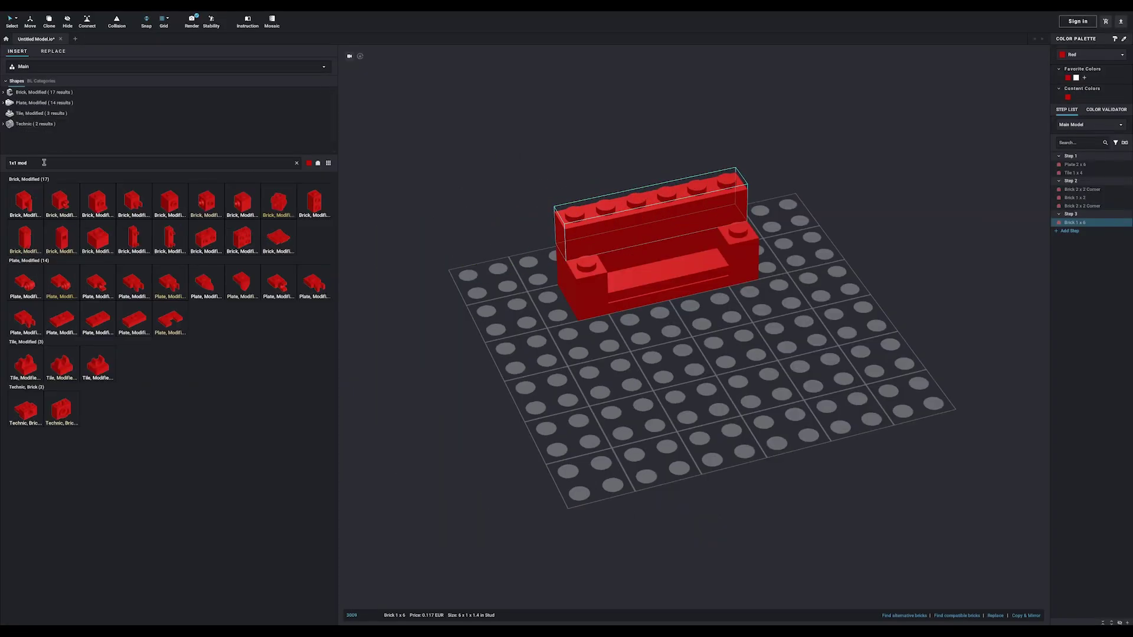
pyautogui.click(175, 205)
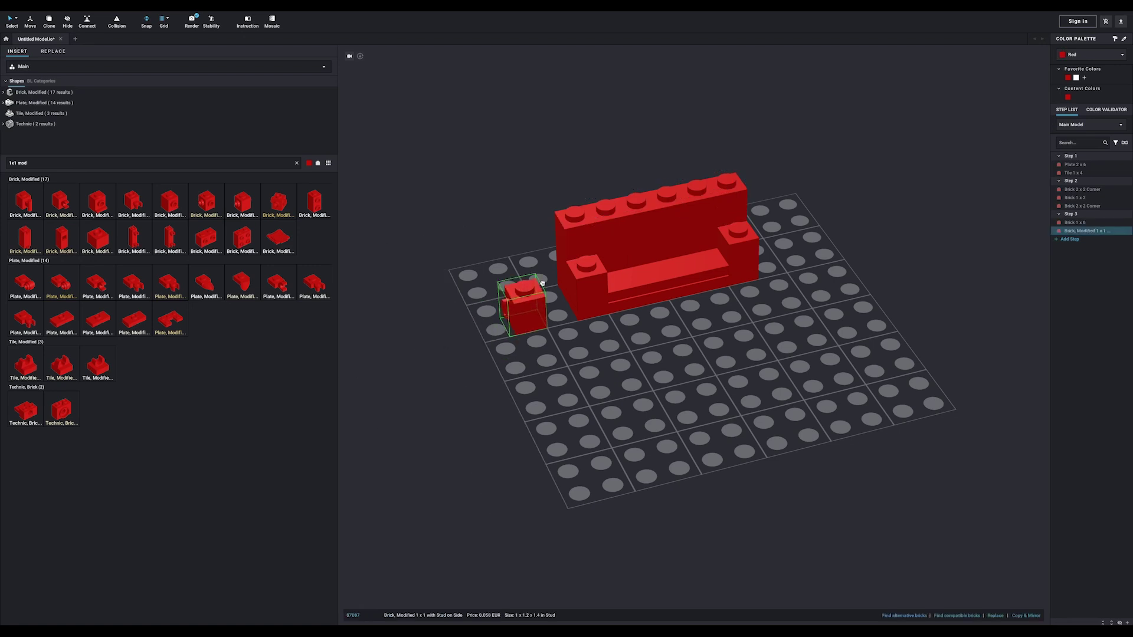
pyautogui.click(735, 204)
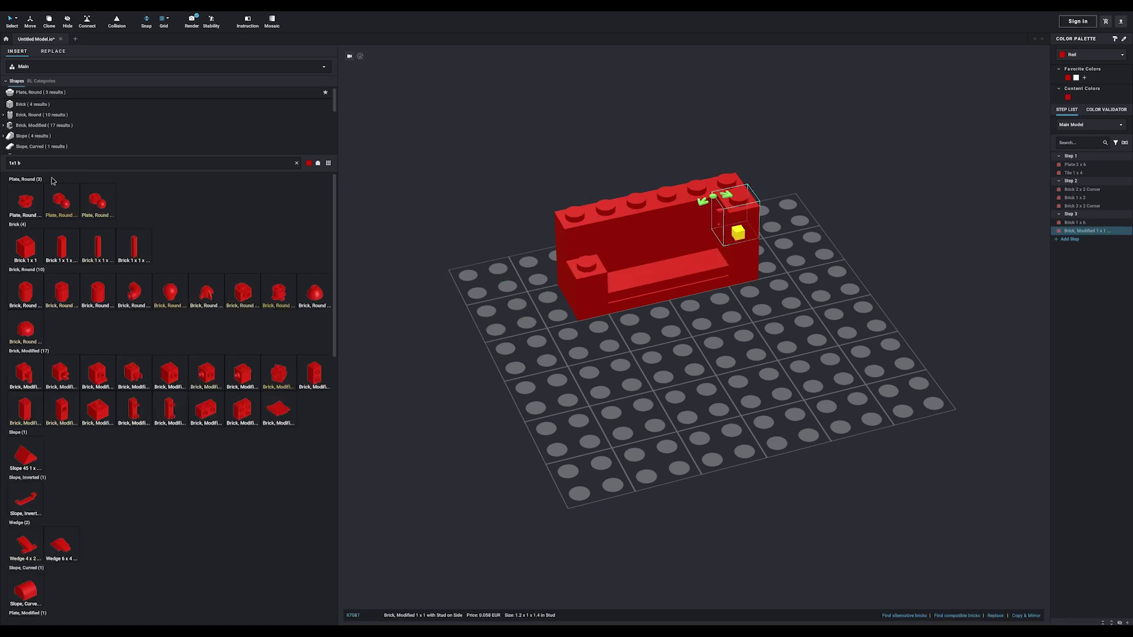
pyautogui.click(32, 245)
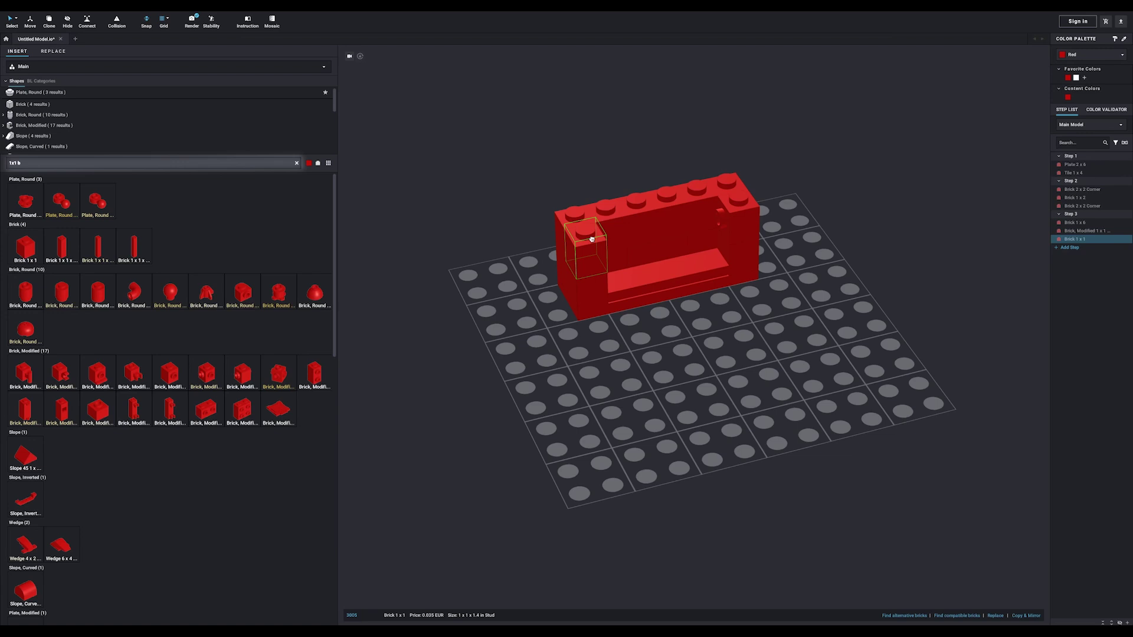
pyautogui.moveTo(723, 310); pyautogui.dragTo(751, 327, button='right')
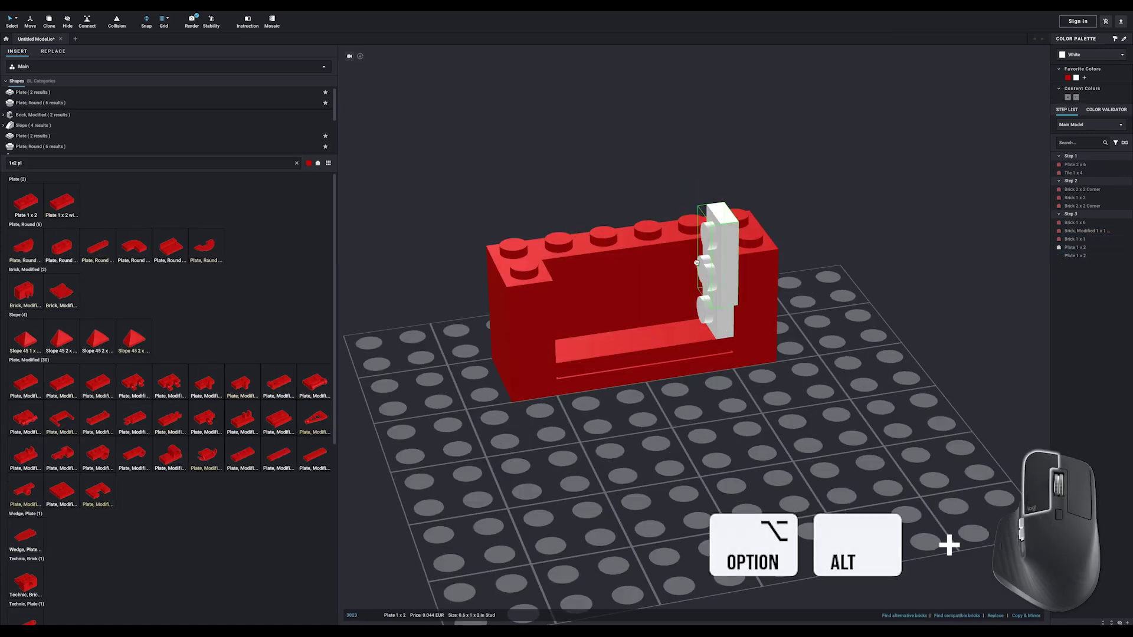
# - Fill the shelf with three white 1x2 plates and coloured and yellow book tiles
pyautogui.click(699, 294)
pyautogui.keyDown('alt'); pyautogui.click(679, 285); pyautogui.keyUp('alt')
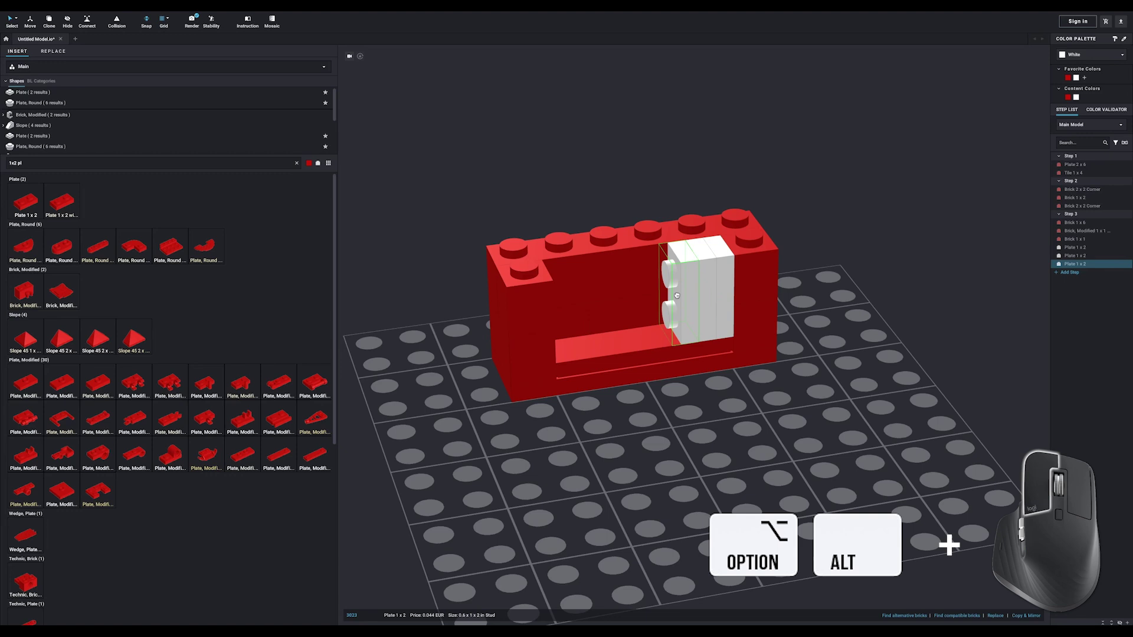
pyautogui.keyDown('alt'); pyautogui.click(663, 283); pyautogui.keyUp('alt')
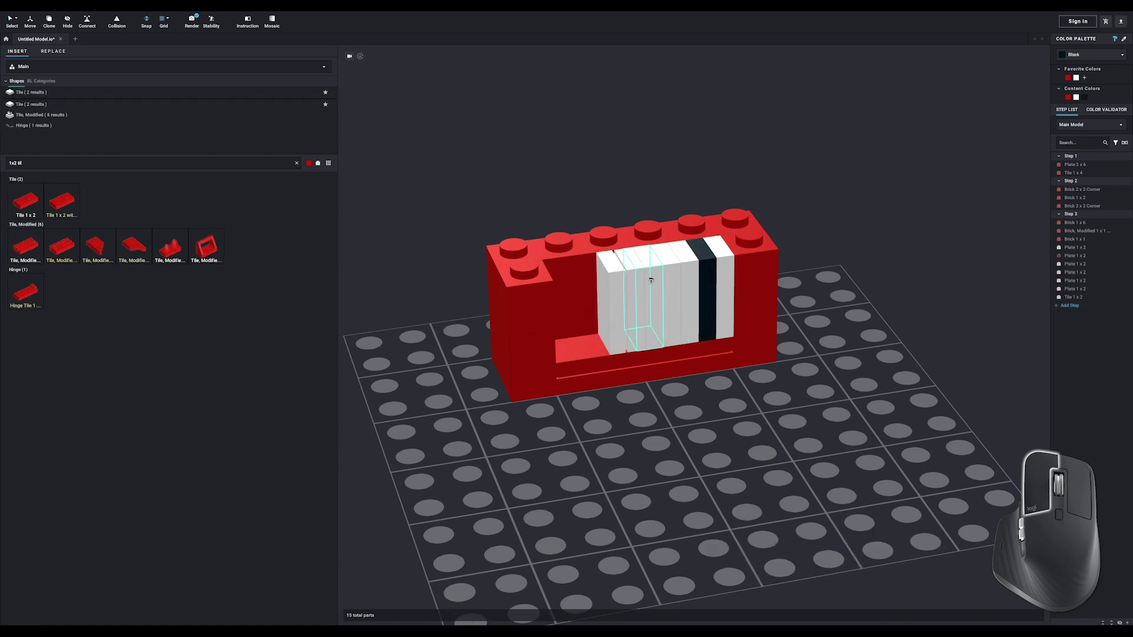
pyautogui.click(649, 289)
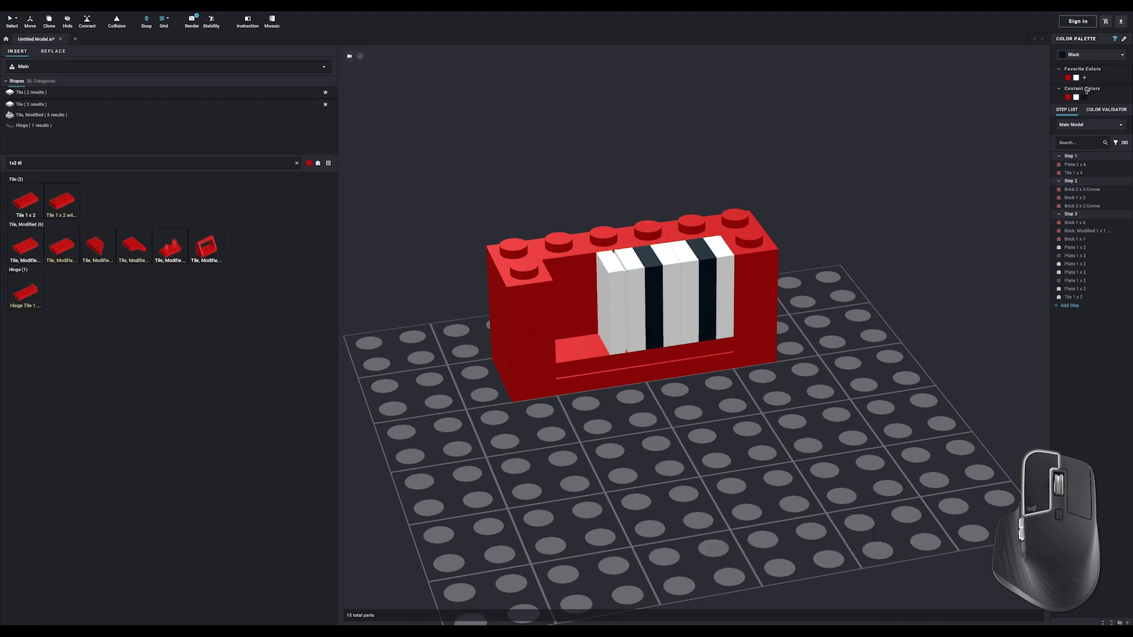
pyautogui.click(685, 289)
pyautogui.click(667, 290)
pyautogui.click(635, 284)
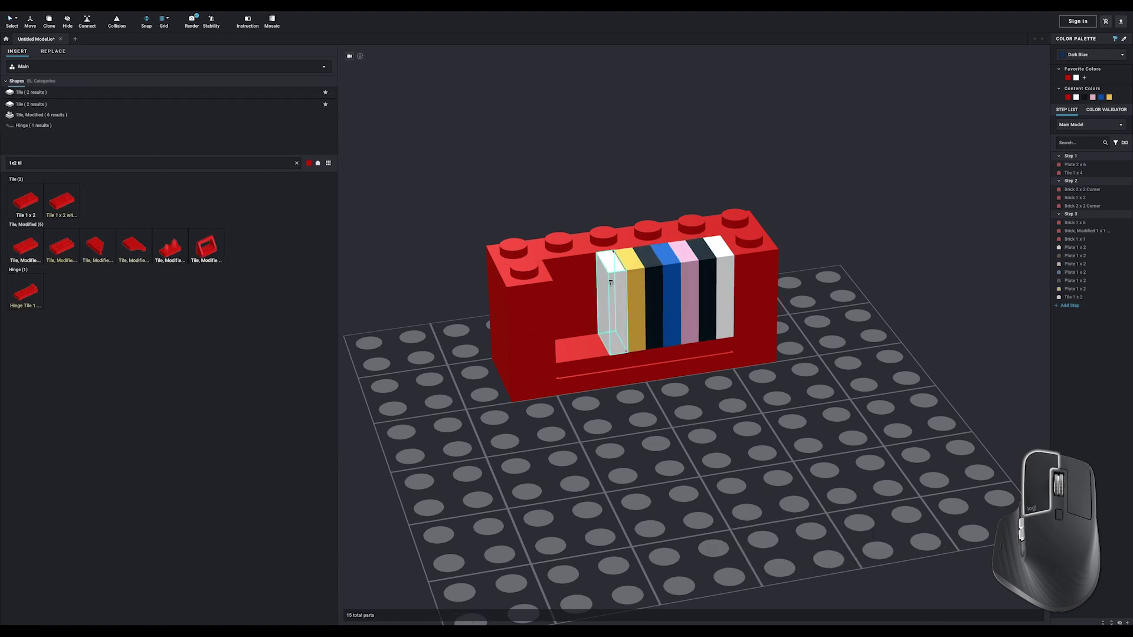
# - Stack a copy of the whole shelf on top in a new step, then copy the 2x6 plate up
pyautogui.scroll(-3, 803, 451)
pyautogui.hotkey('ctrl', 'a')
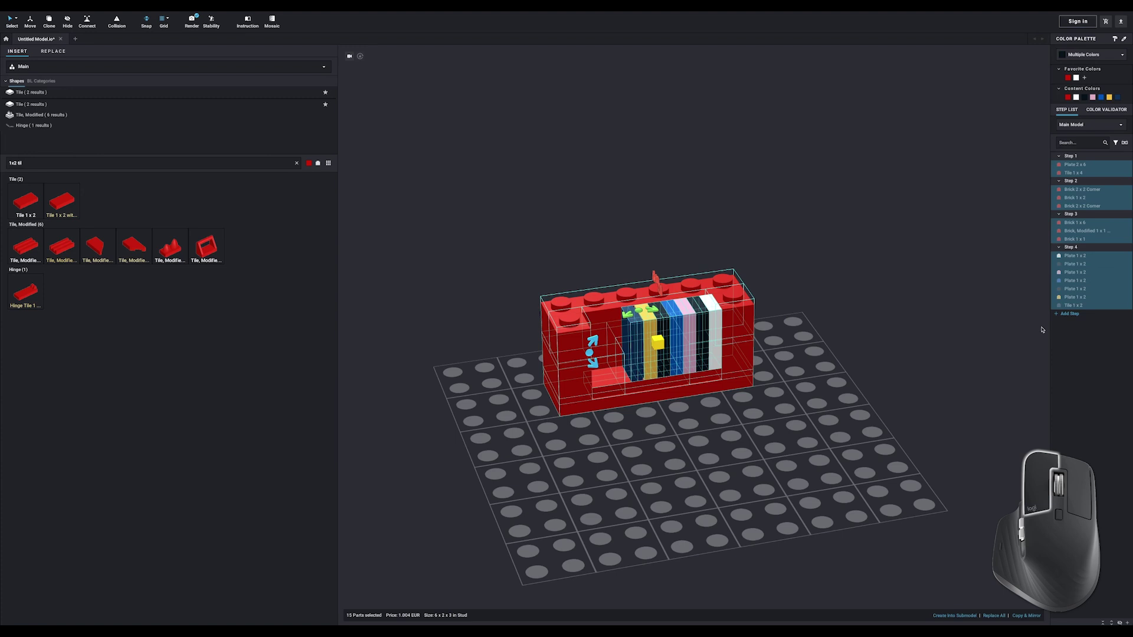
pyautogui.click(1071, 314)
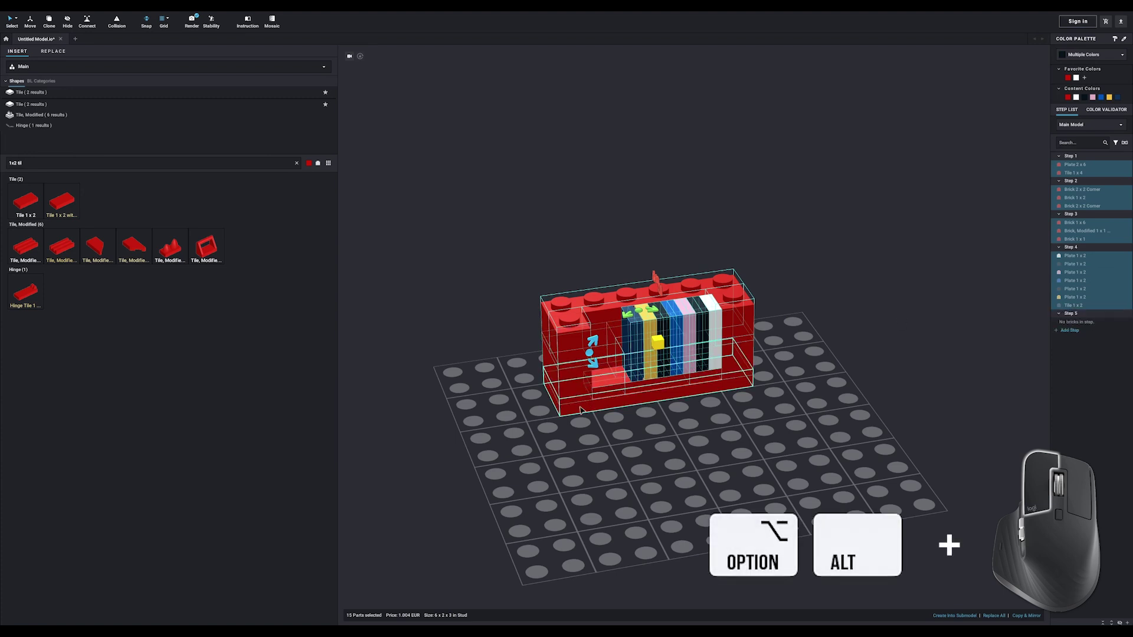
pyautogui.keyDown('alt'); pyautogui.moveTo(585, 409); pyautogui.dragTo(649, 265); pyautogui.keyUp('alt')
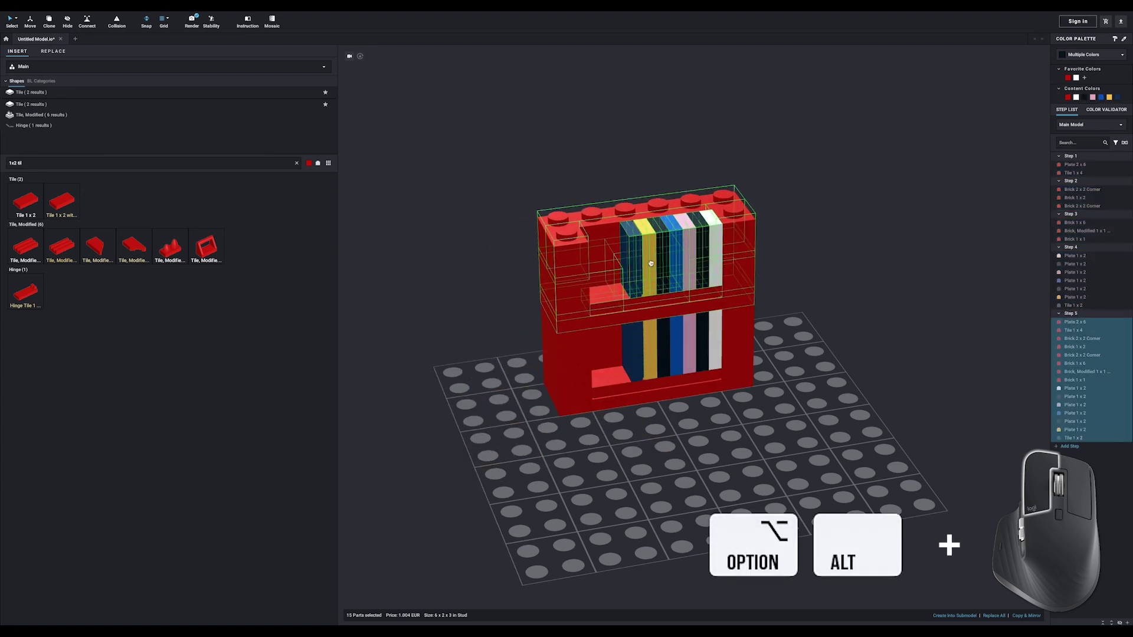
pyautogui.click(874, 383)
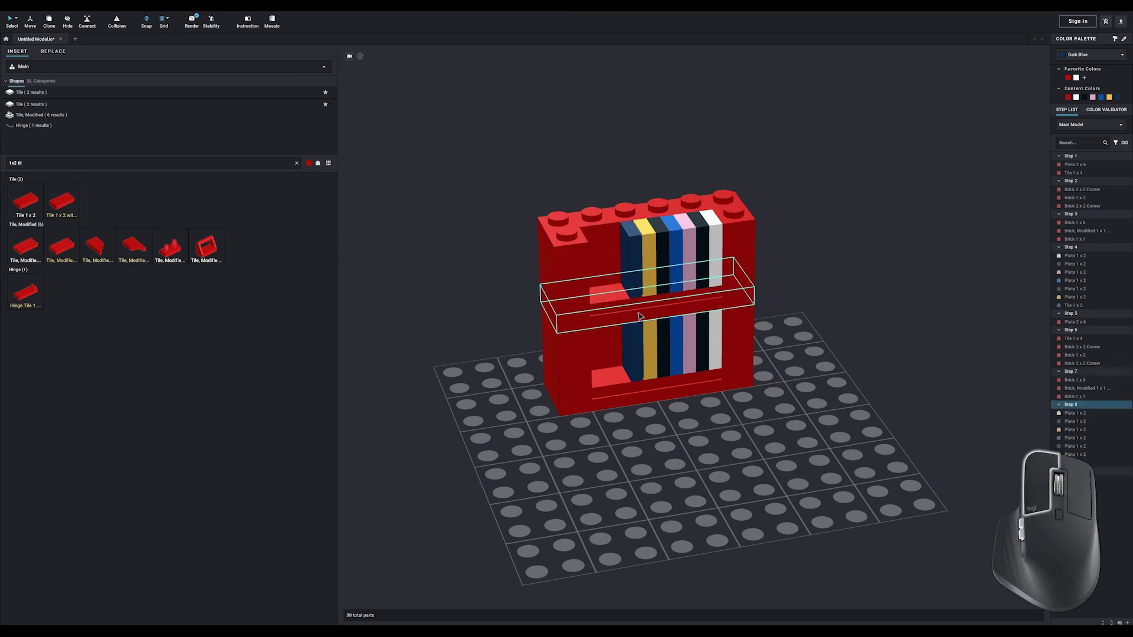
pyautogui.keyDown('alt'); pyautogui.moveTo(667, 313); pyautogui.dragTo(643, 228); pyautogui.keyUp('alt')
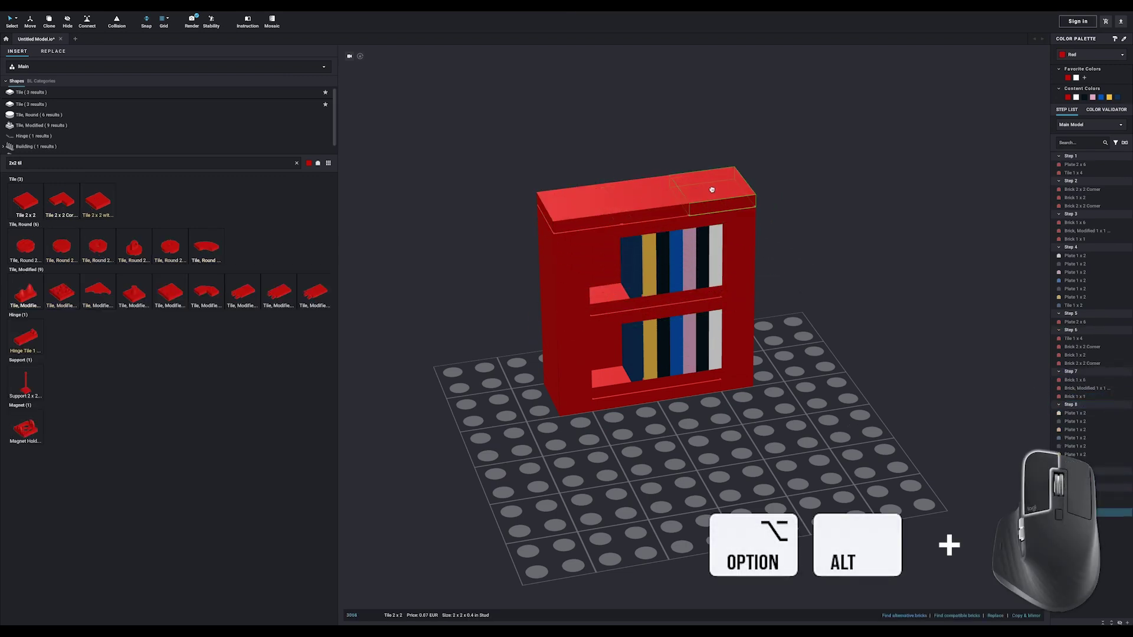
pyautogui.press('Escape')
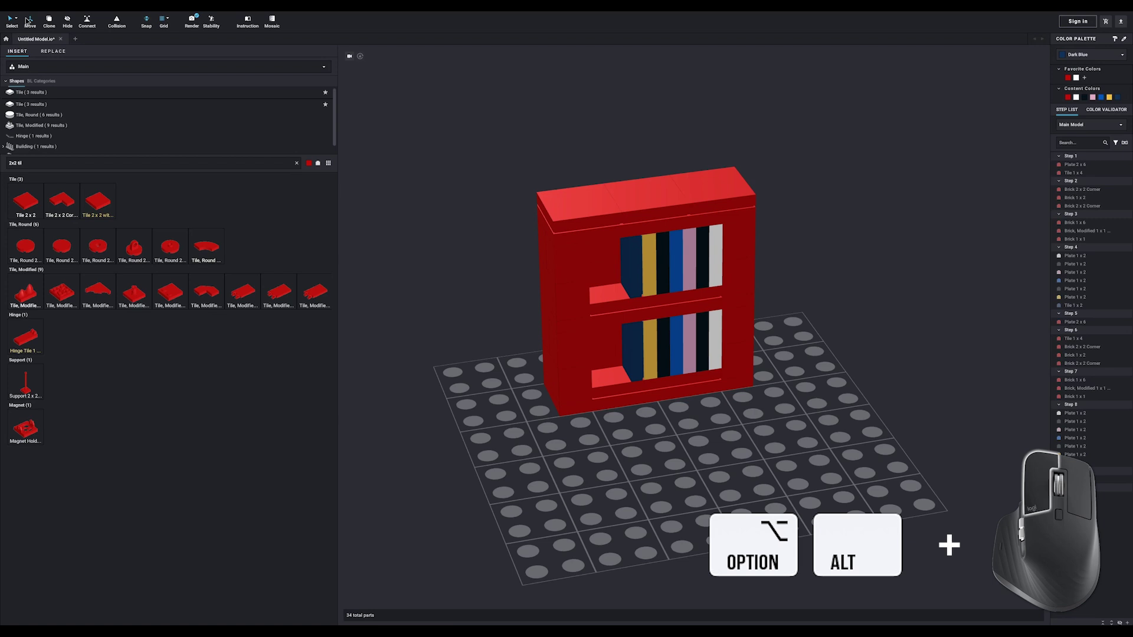
pyautogui.click(21, 21)
# - Select all red parts by colour to make them brown, then recolour the whole bookcase Medium Brown
pyautogui.click(29, 28)
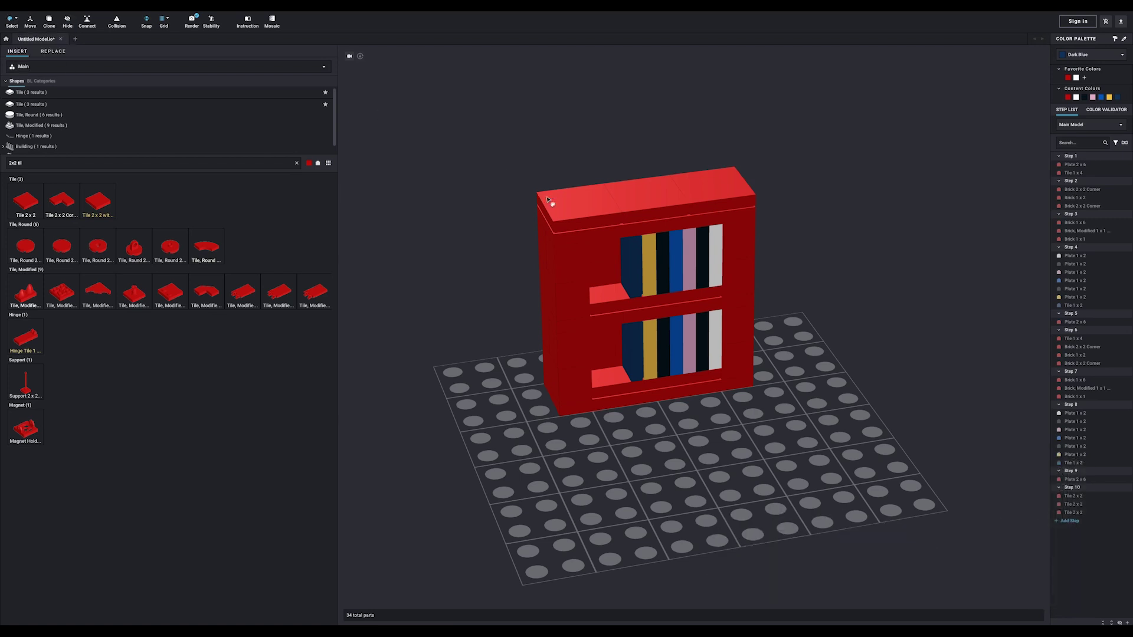
pyautogui.click(561, 209)
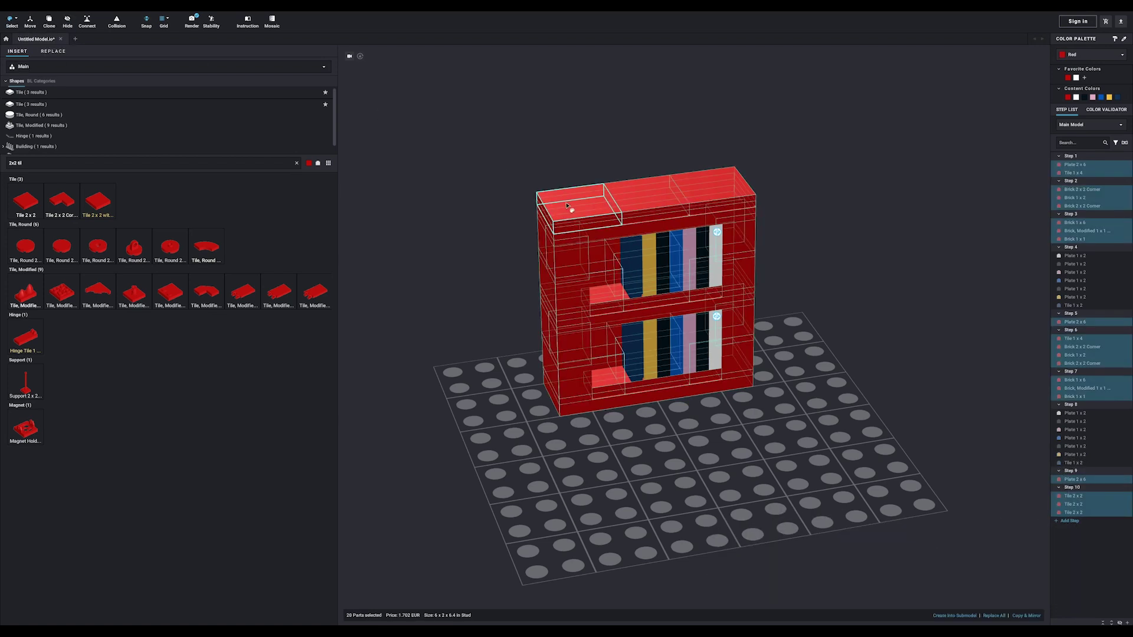
pyautogui.click(1083, 55)
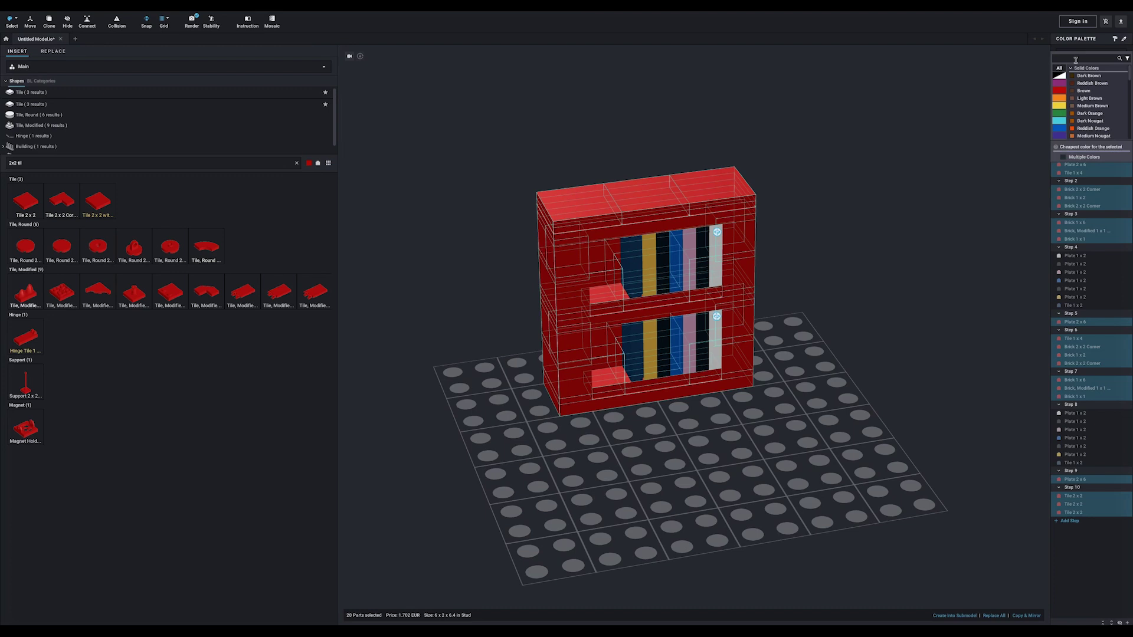
pyautogui.click(1083, 91)
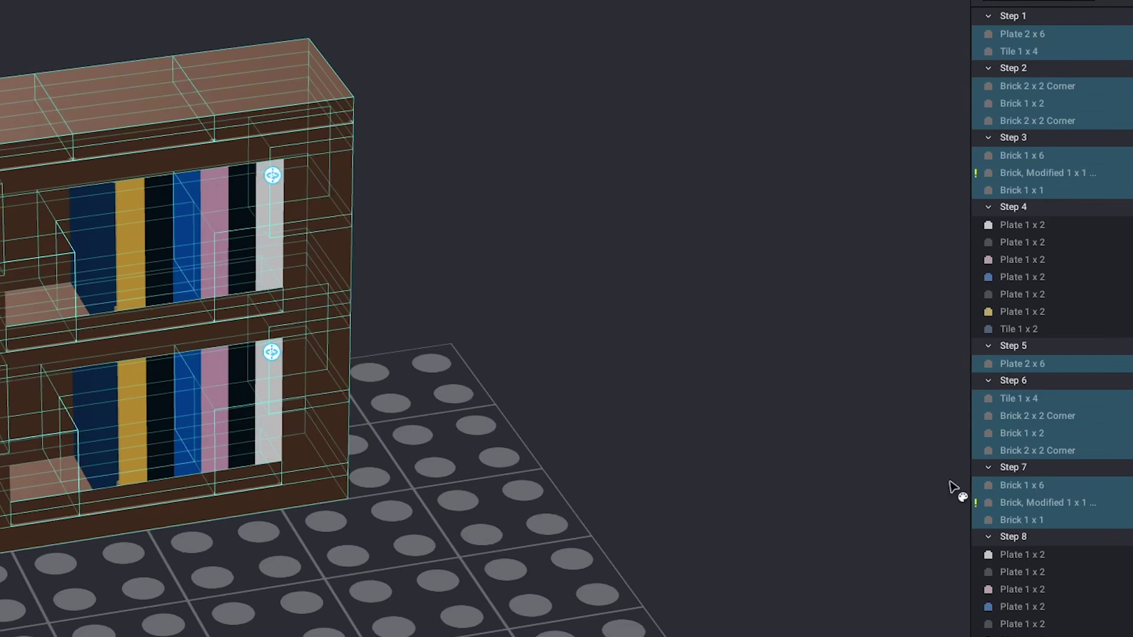
pyautogui.click(709, 197)
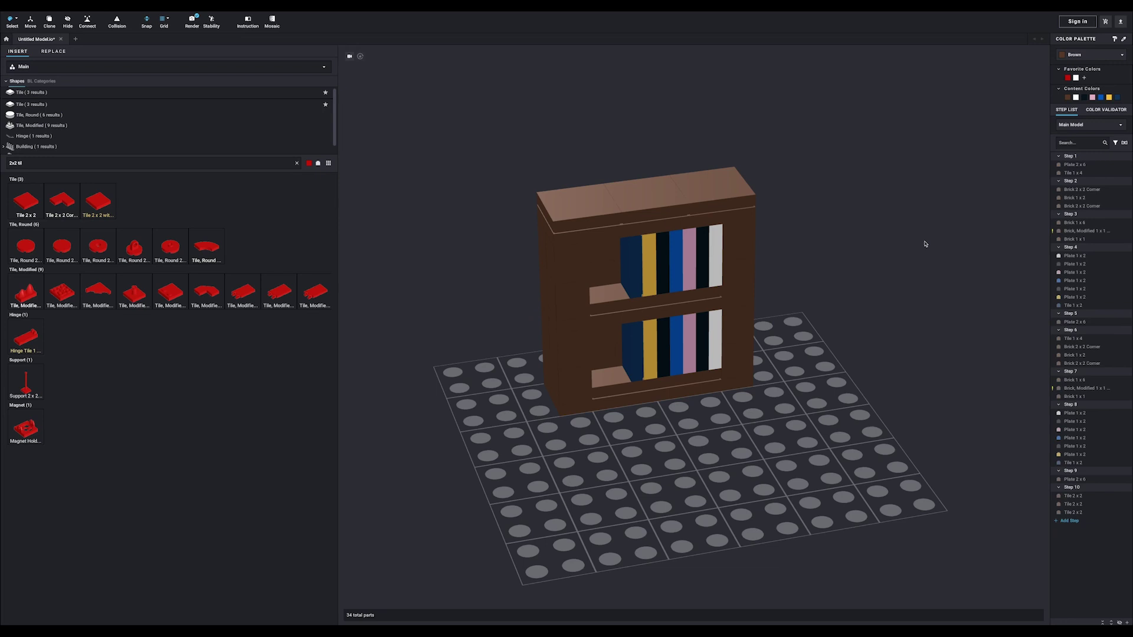
pyautogui.hotkey('ctrl', 'a')
pyautogui.click(1071, 55)
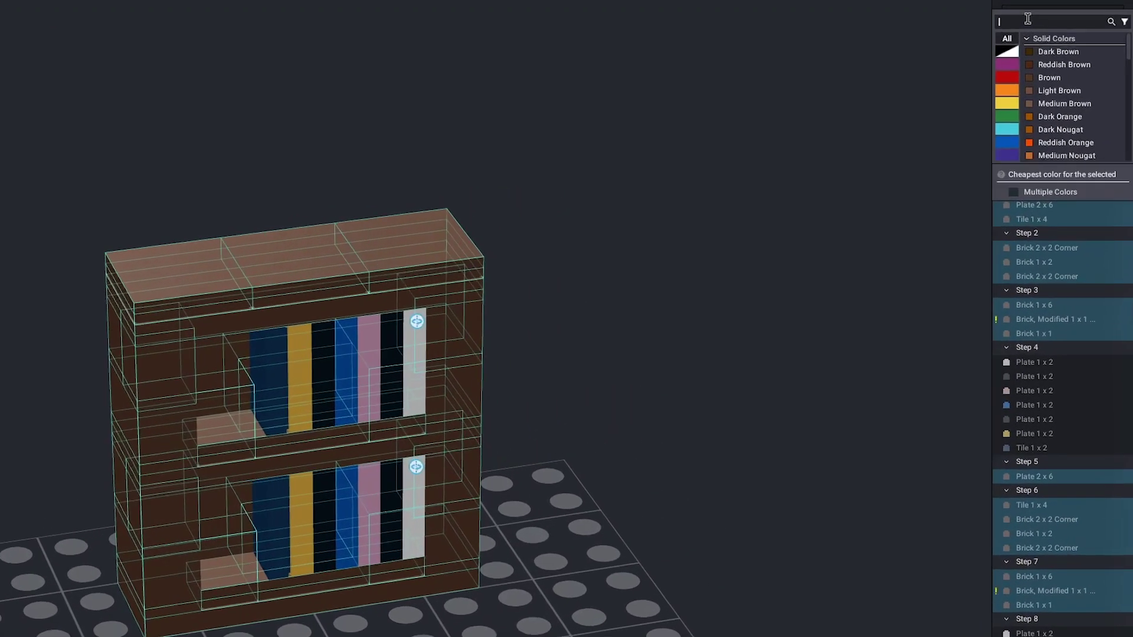
pyautogui.click(1063, 104)
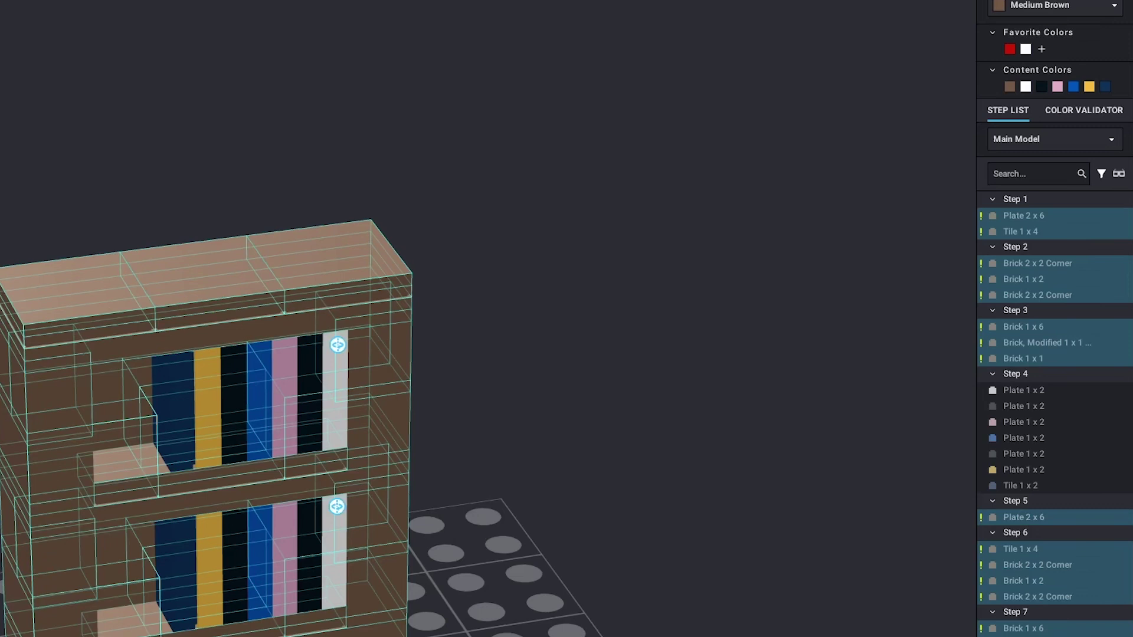
# - Filter the colour list to 'Available colors in BL' and recolour the frame Reddish Brown
pyautogui.click(1045, 6)
pyautogui.click(1124, 12)
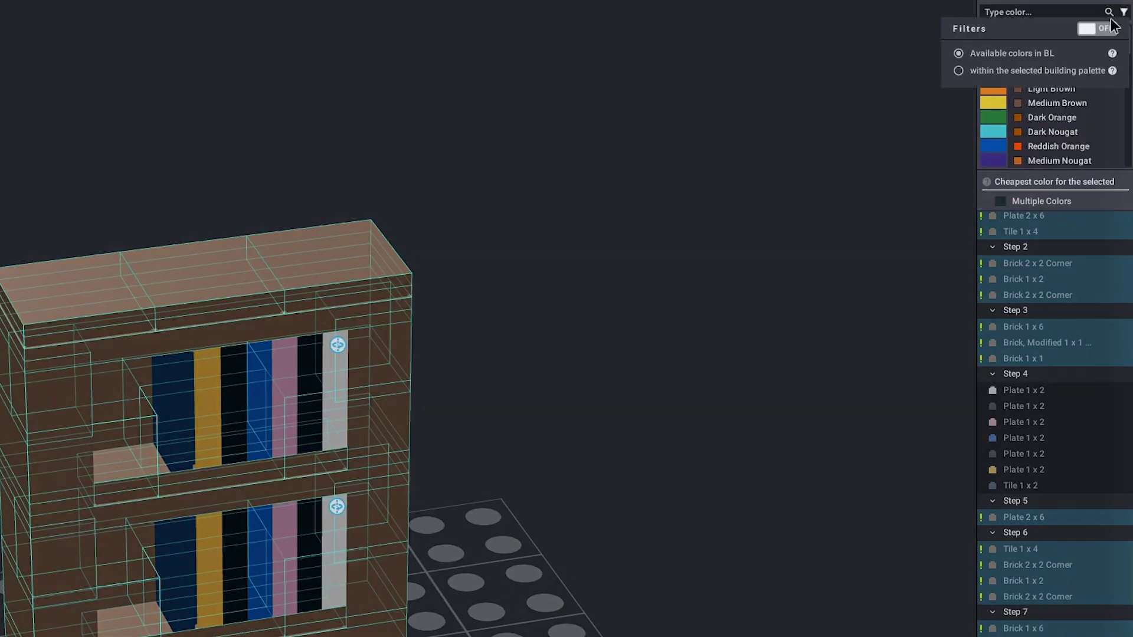
pyautogui.click(1094, 28)
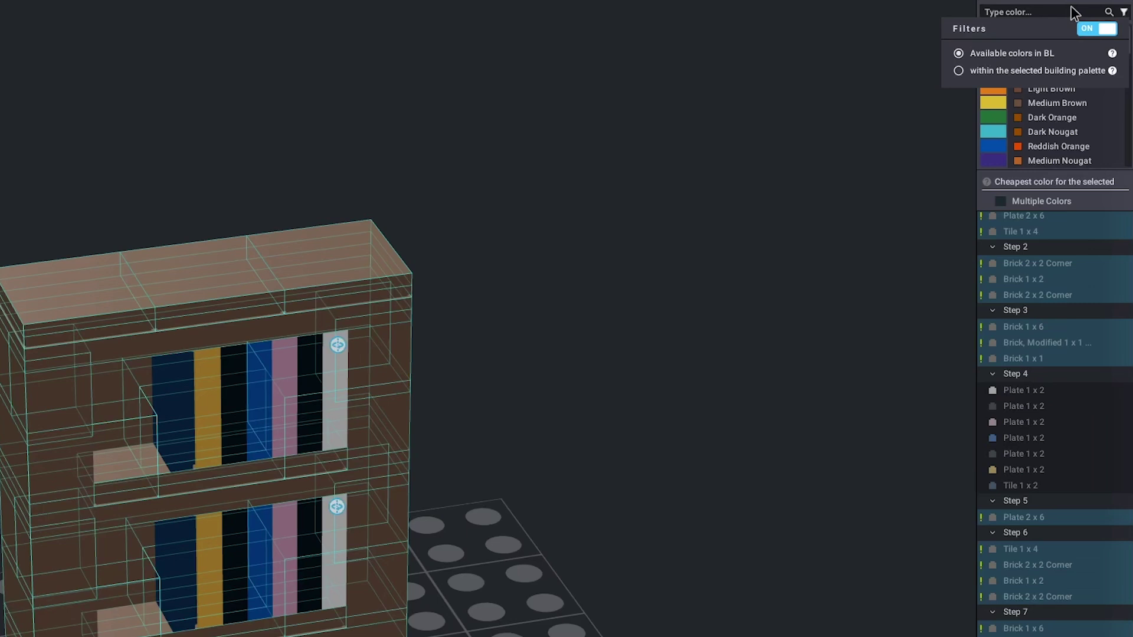
pyautogui.click(1122, 13)
pyautogui.scroll(-3, 1044, 117)
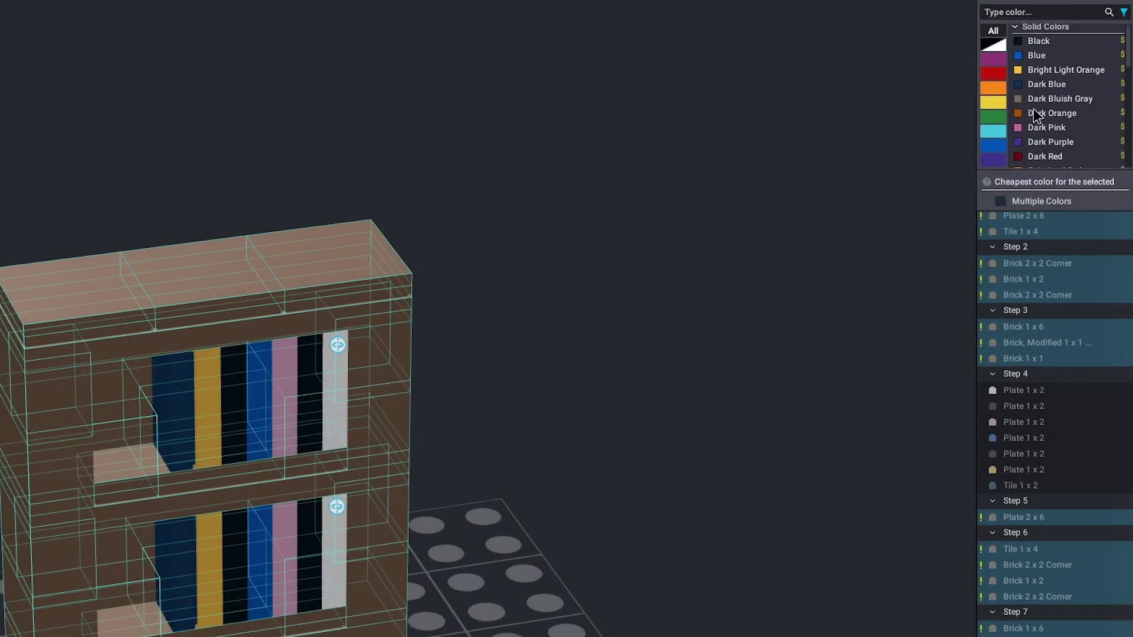
pyautogui.scroll(-9, 1037, 116)
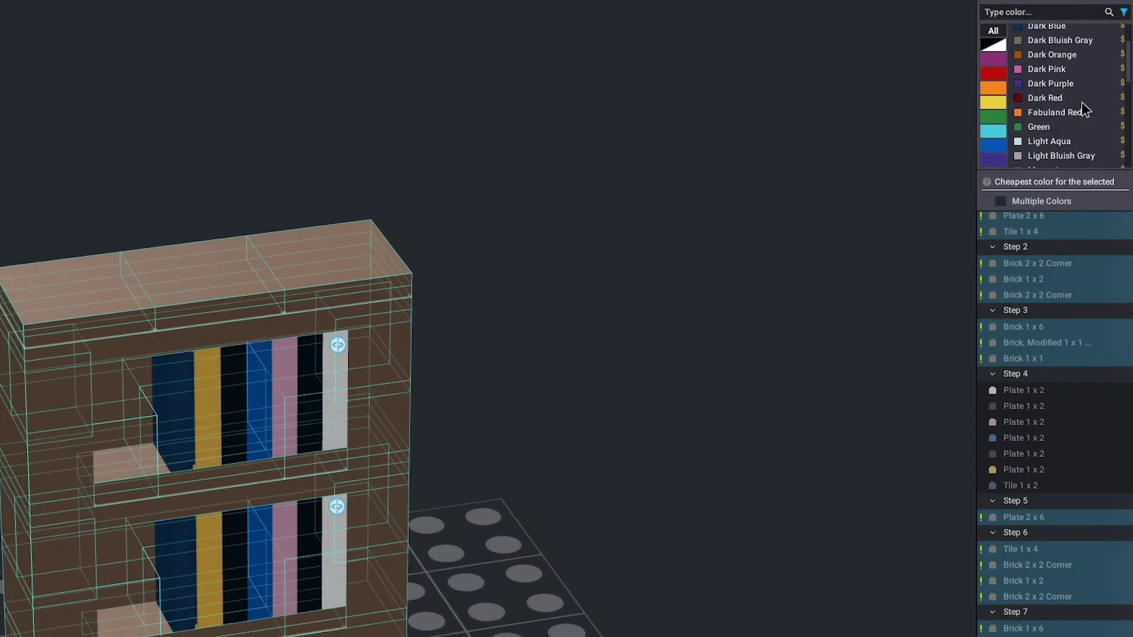
pyautogui.scroll(-4, 1058, 111)
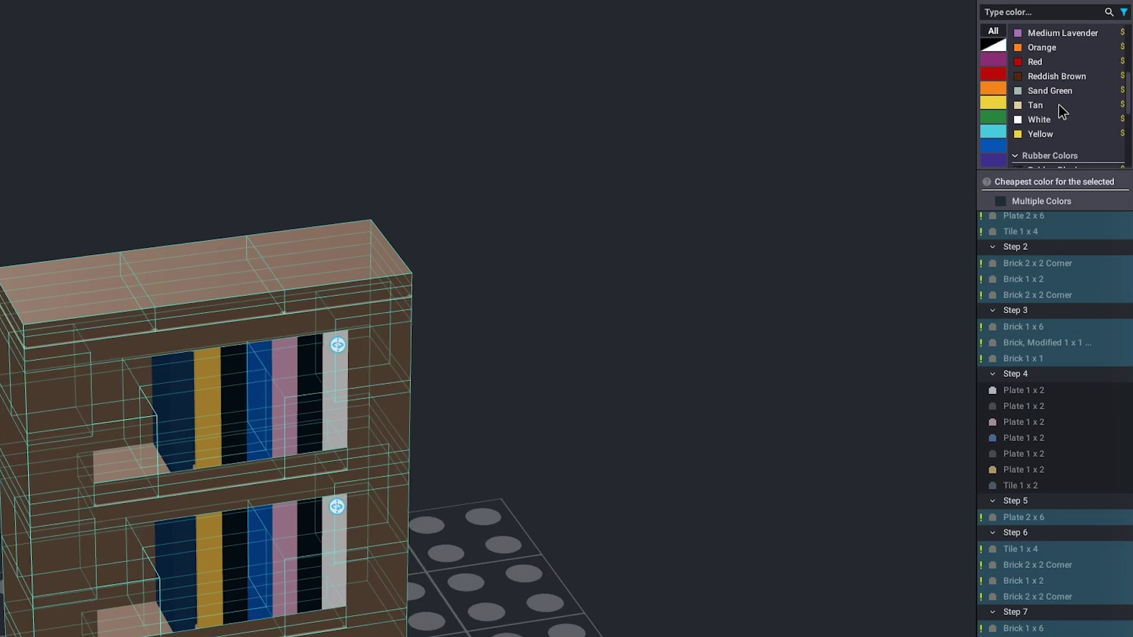
pyautogui.click(1057, 73)
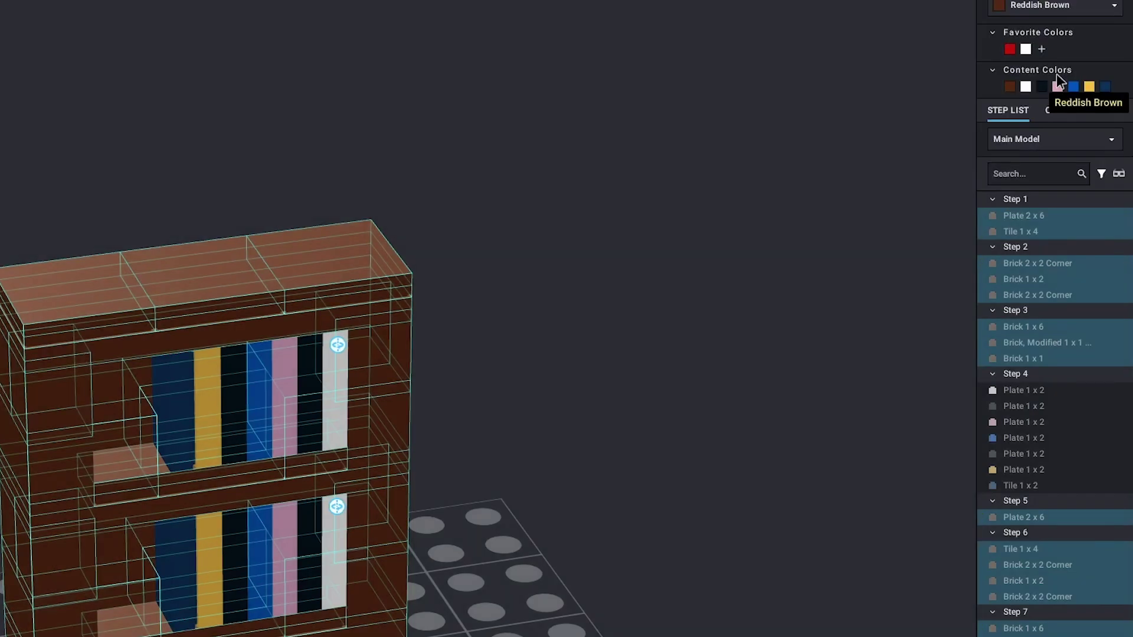
pyautogui.click(850, 235)
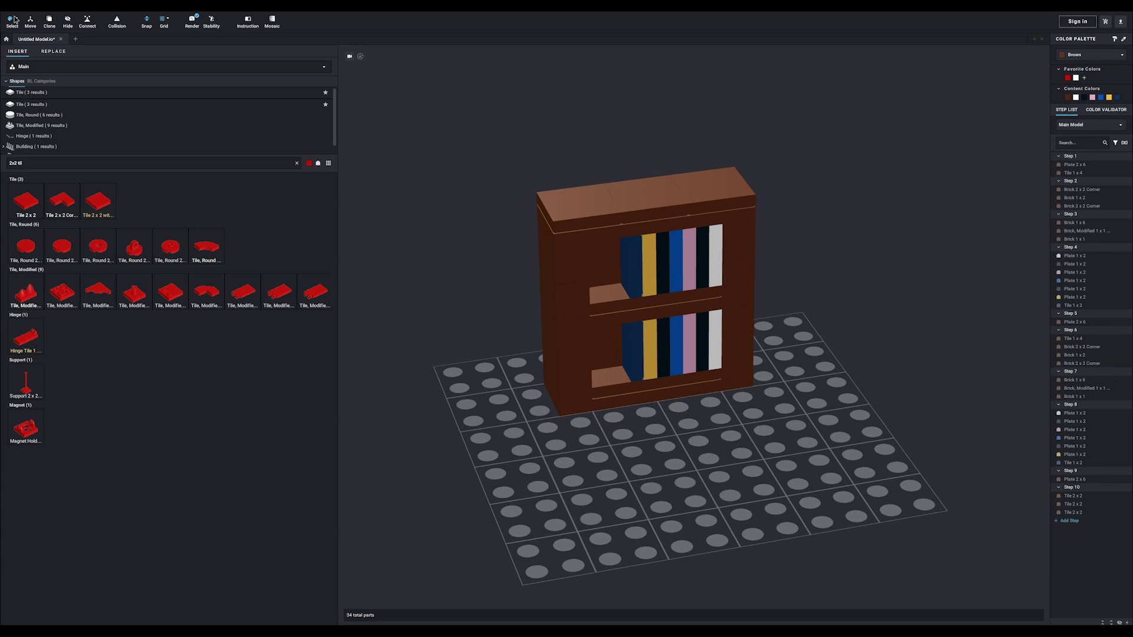
# - Select the three 2x2 top tiles by type and colour and recolour them Dark Bluish Gray
pyautogui.click(17, 22)
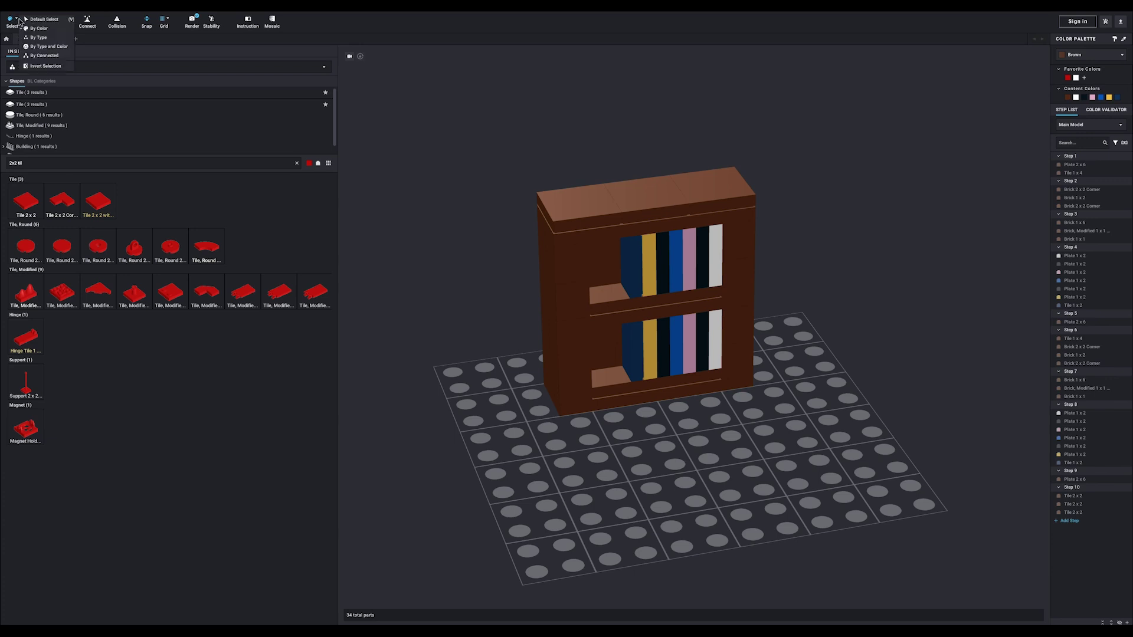
pyautogui.click(42, 42)
pyautogui.click(561, 198)
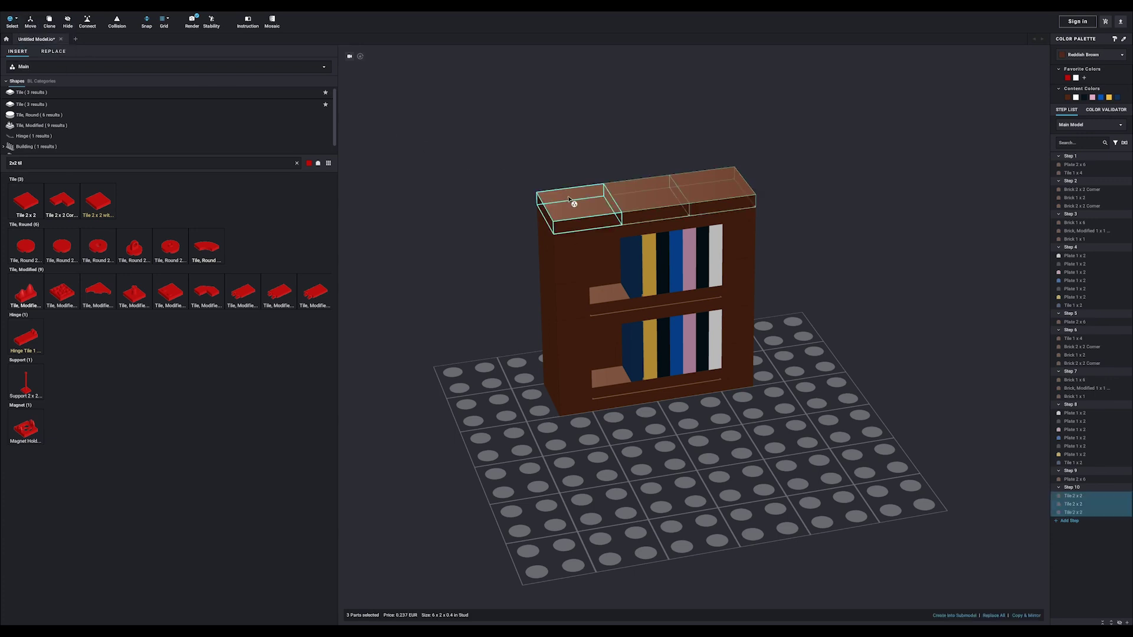
pyautogui.click(1085, 56)
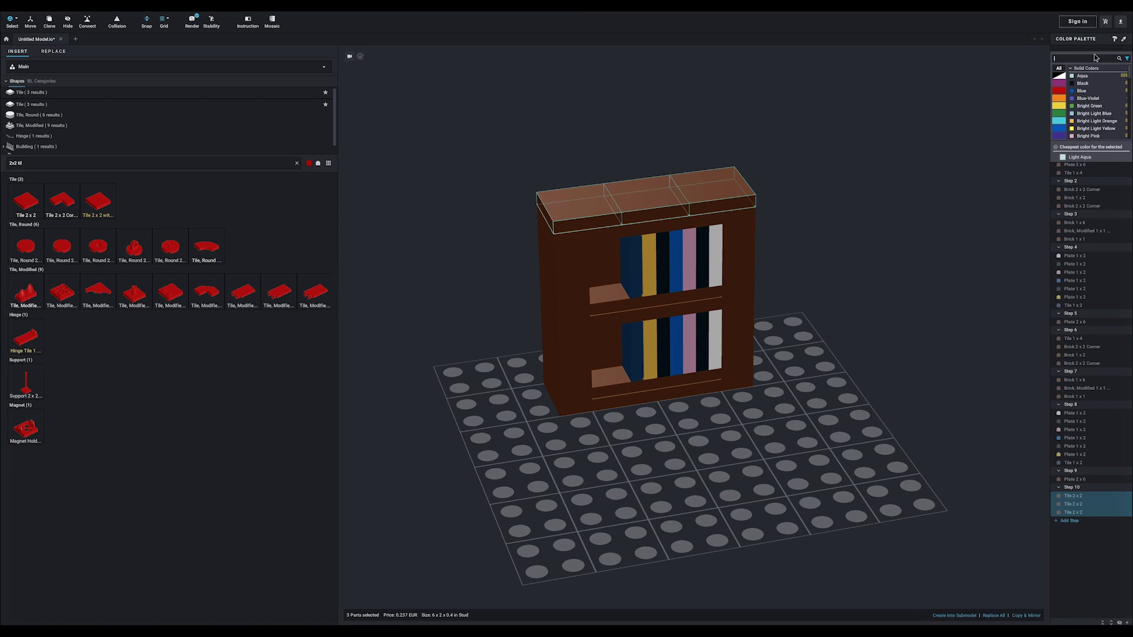
pyautogui.scroll(-4, 1099, 108)
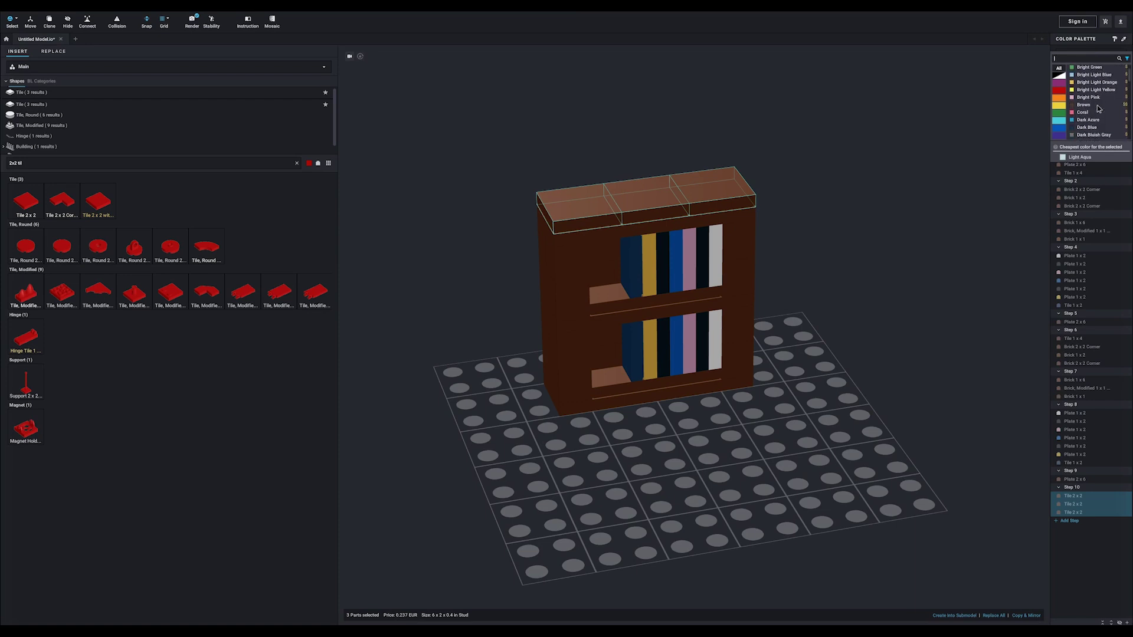
pyautogui.click(1093, 122)
pyautogui.click(891, 175)
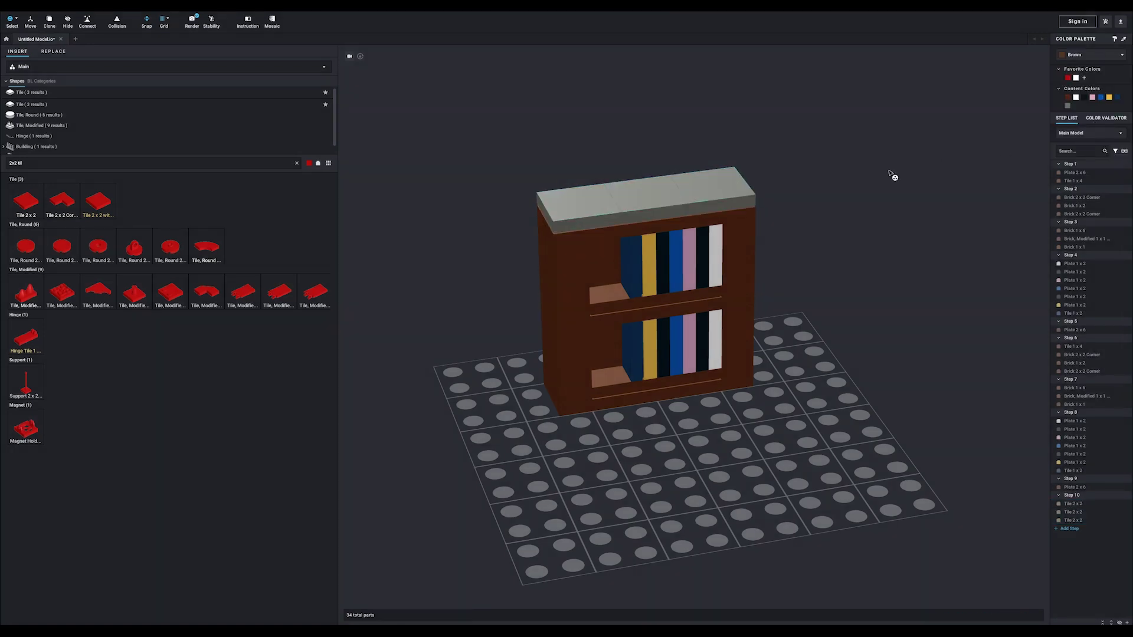
# - Reselect the right, middle and left top tiles together
pyautogui.click(697, 192)
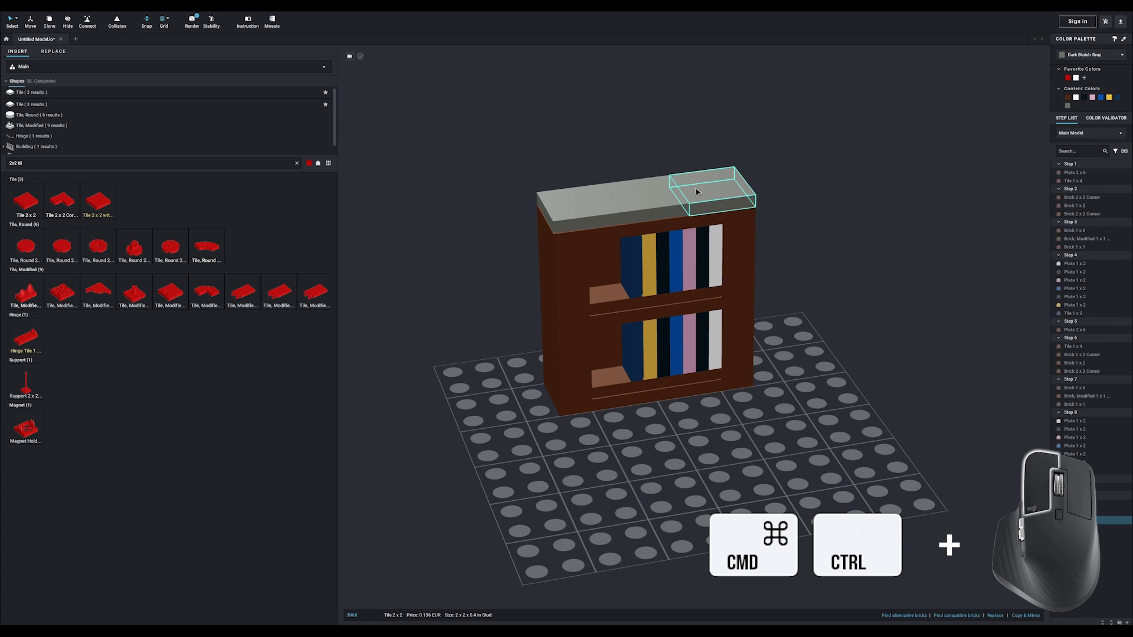
pyautogui.keyDown('ctrl'); pyautogui.click(651, 196); pyautogui.keyUp('ctrl')
pyautogui.keyDown('ctrl'); pyautogui.click(578, 203); pyautogui.keyUp('ctrl')
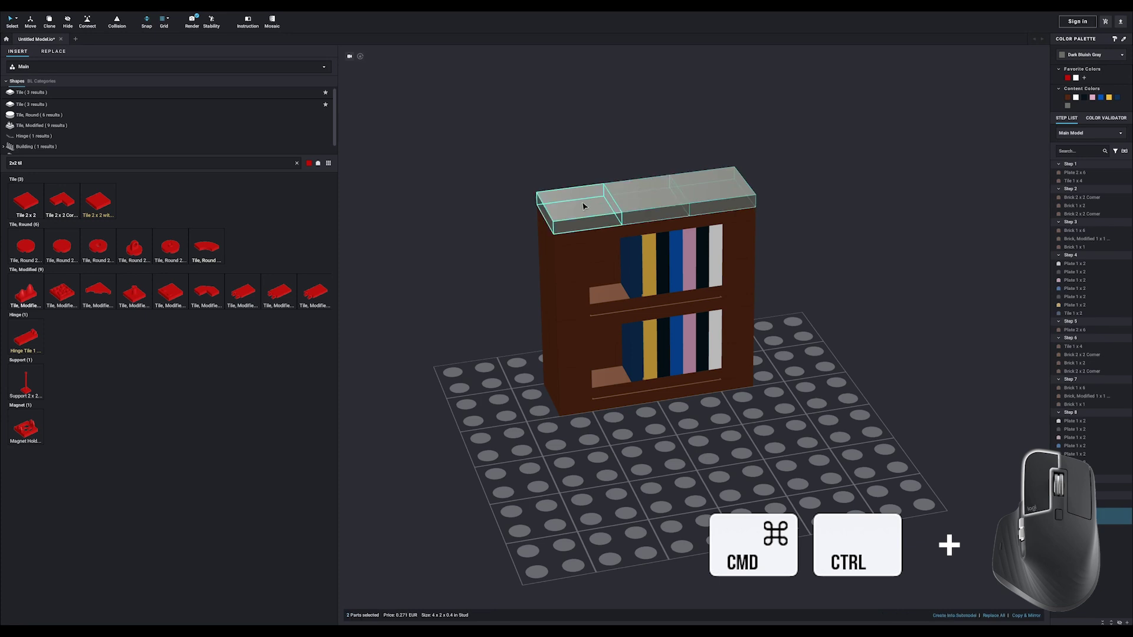
# - Marquee-select the whole bookcase and Alt-drag a duplicate to its right
pyautogui.click(433, 133)
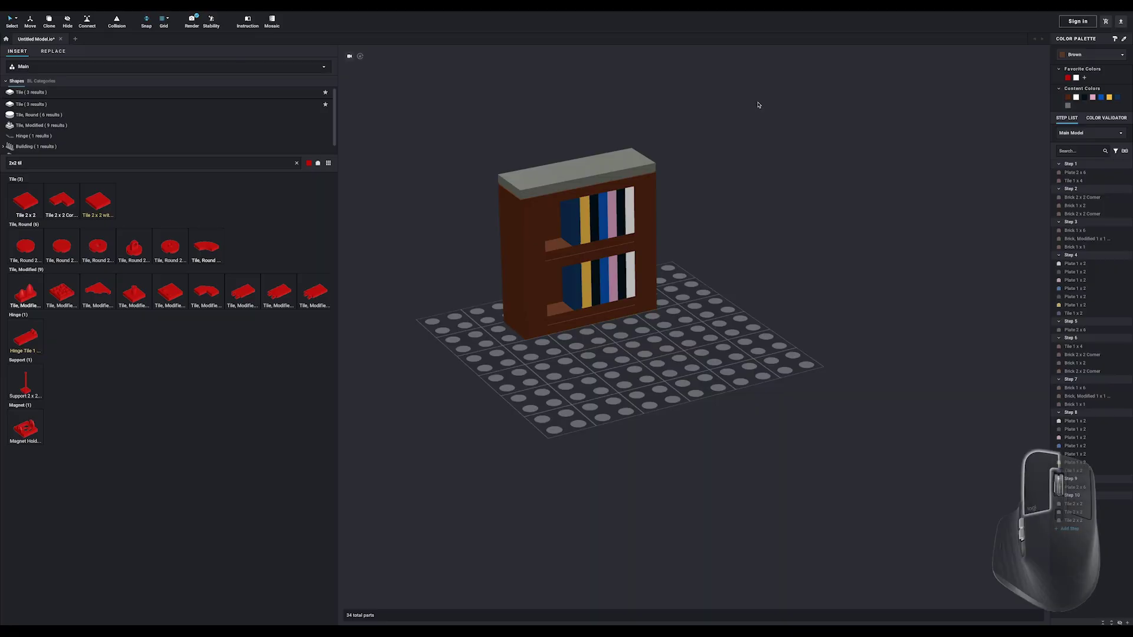
pyautogui.moveTo(756, 104); pyautogui.dragTo(437, 352)
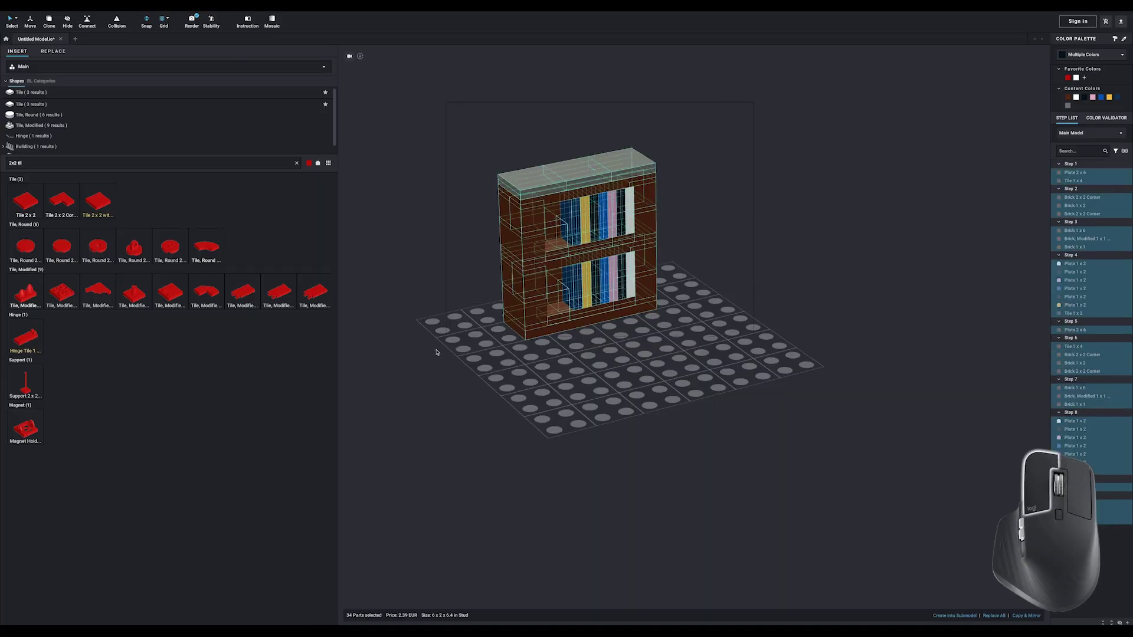
pyautogui.keyDown('alt'); pyautogui.moveTo(523, 241); pyautogui.dragTo(711, 215); pyautogui.keyUp('alt')
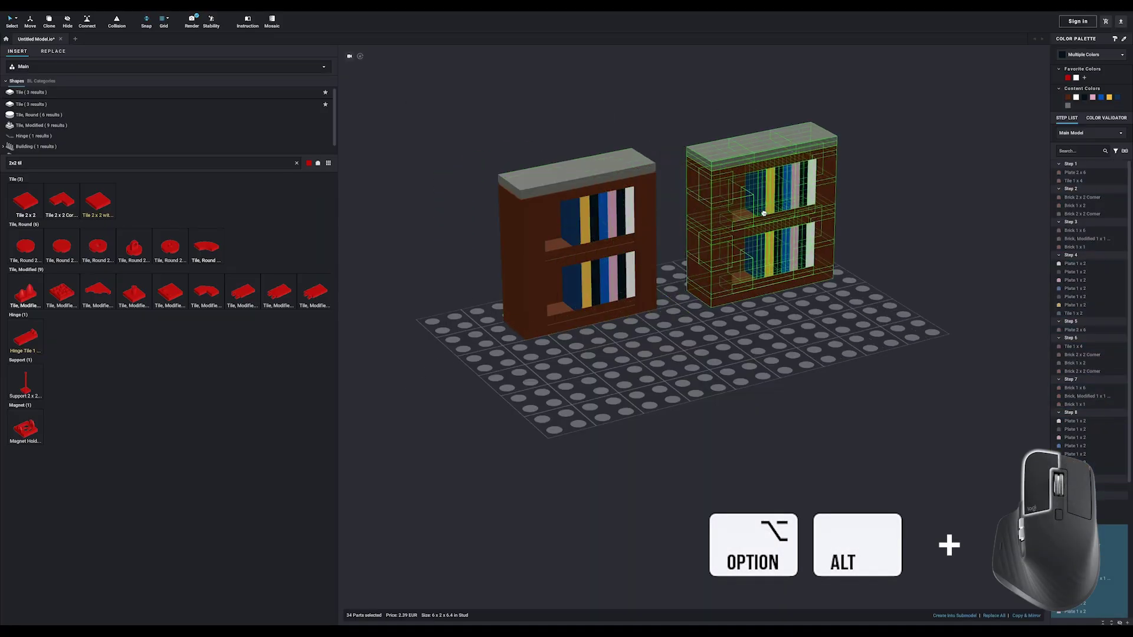
pyautogui.scroll(-5, 1099, 454)
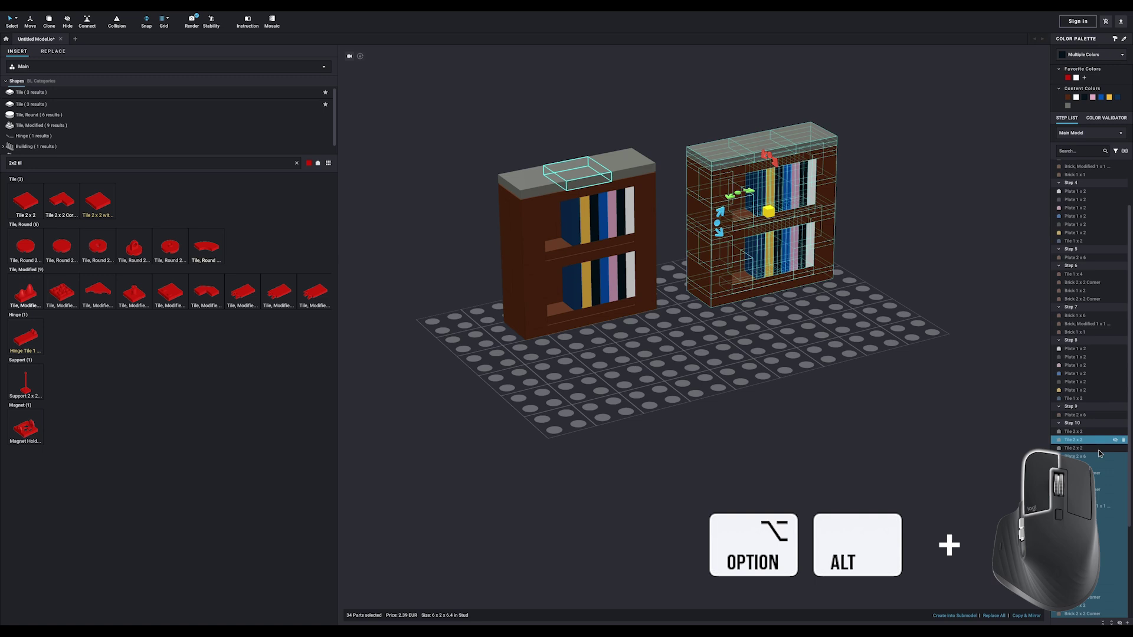
# - Undo the duplicate and group the original bookcase into a submodel named 'Books'
pyautogui.click(969, 409)
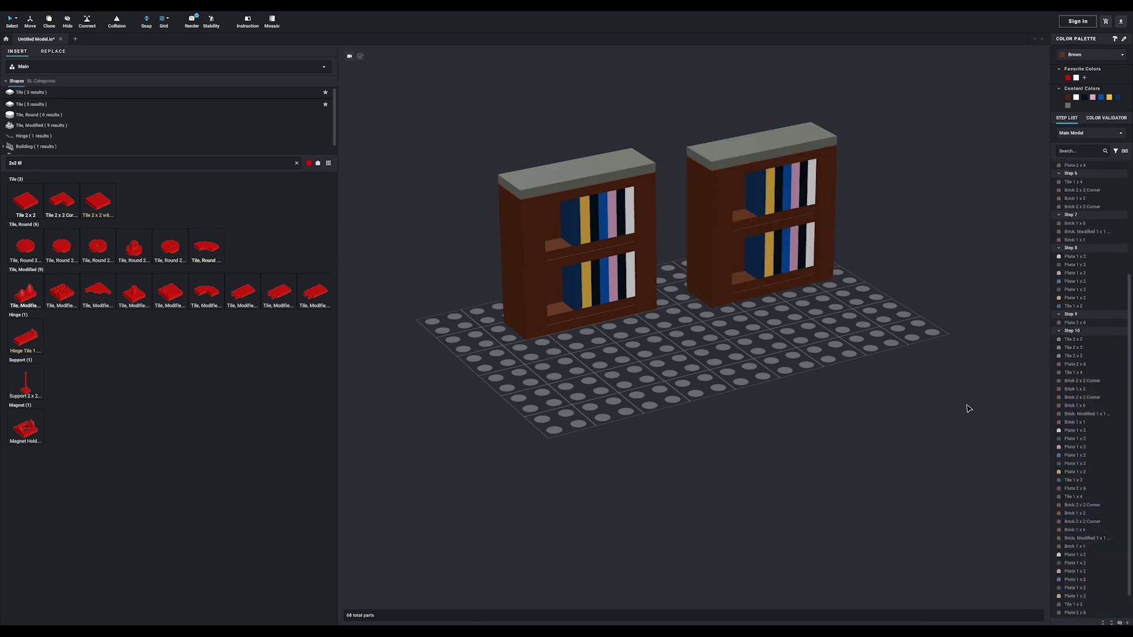
pyautogui.hotkey('ctrl', 'z')
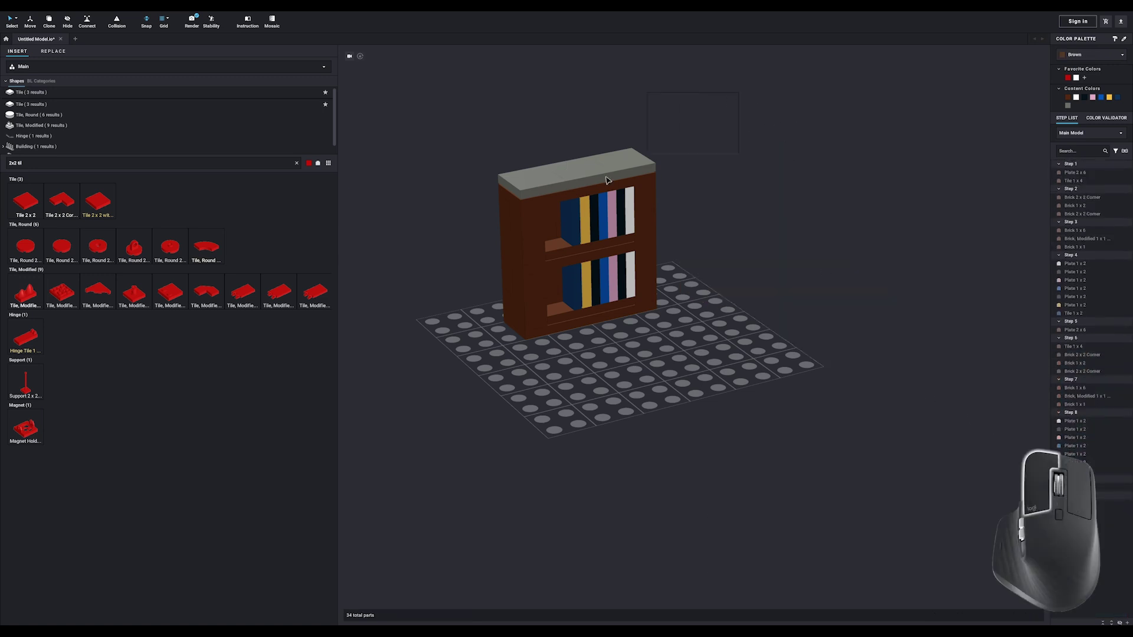
pyautogui.moveTo(607, 180); pyautogui.dragTo(442, 395)
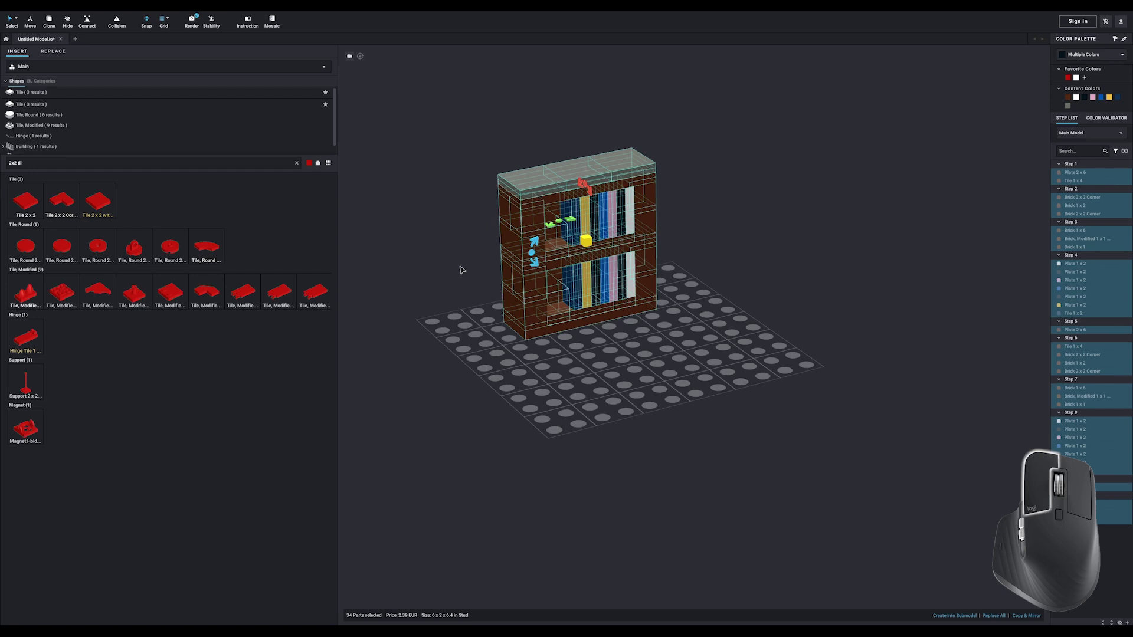
pyautogui.rightClick(536, 182)
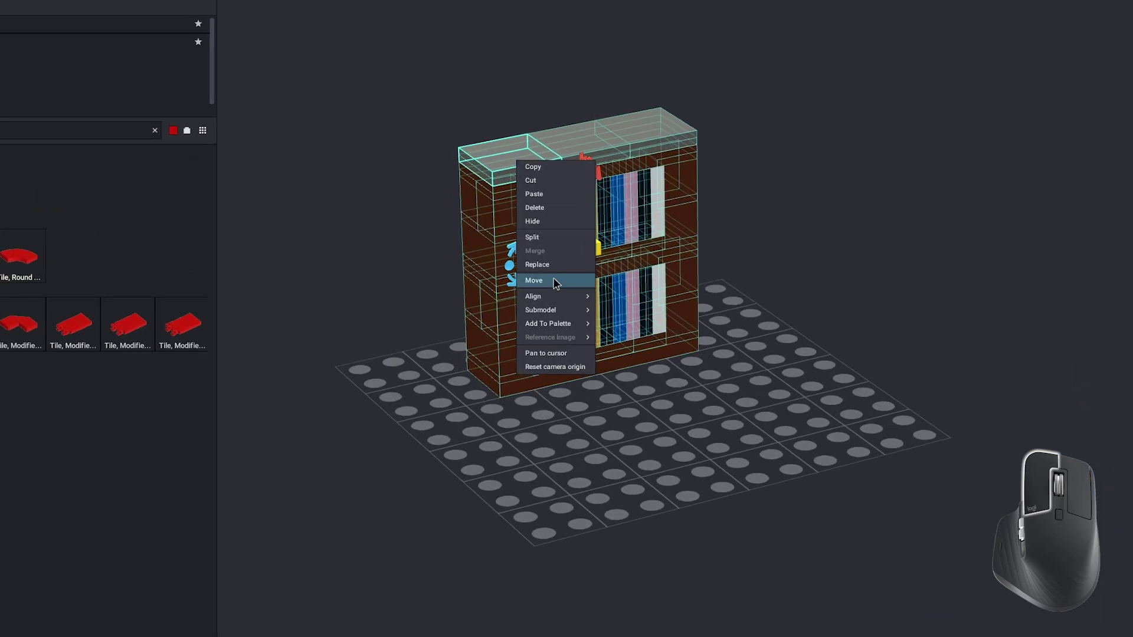
pyautogui.moveTo(560, 272)
pyautogui.moveTo(547, 327)
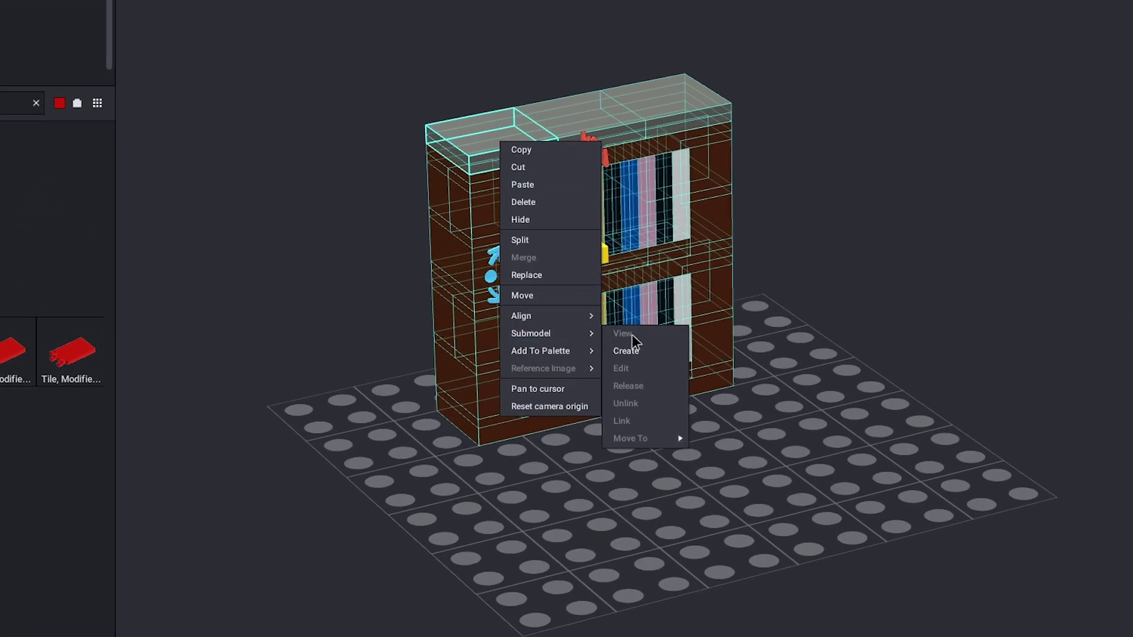
pyautogui.click(626, 352)
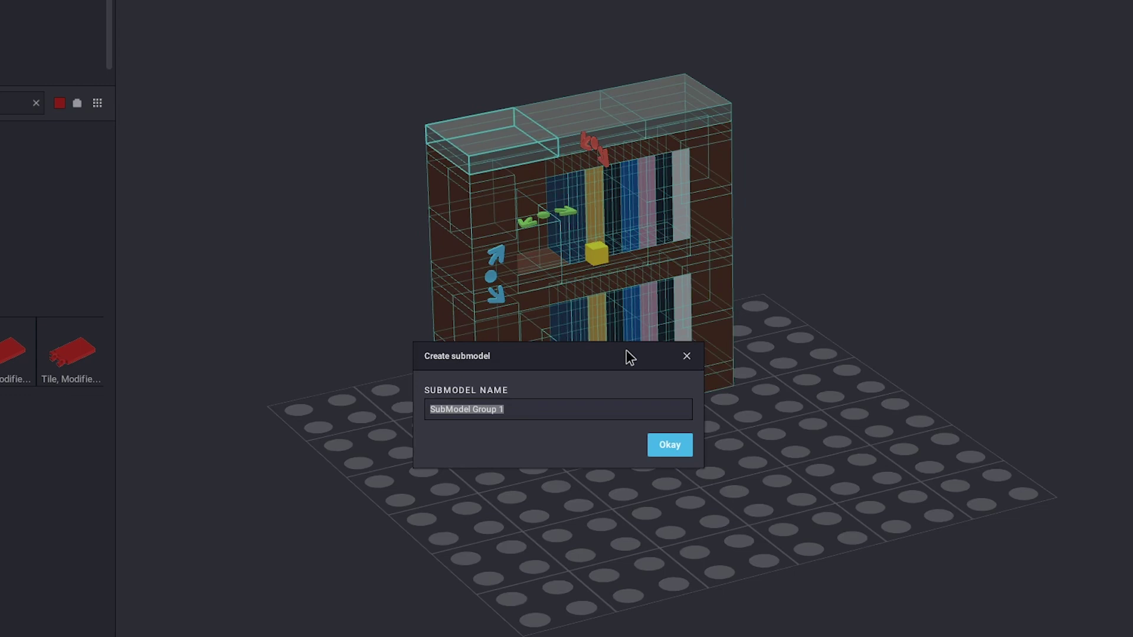
pyautogui.write('Books')
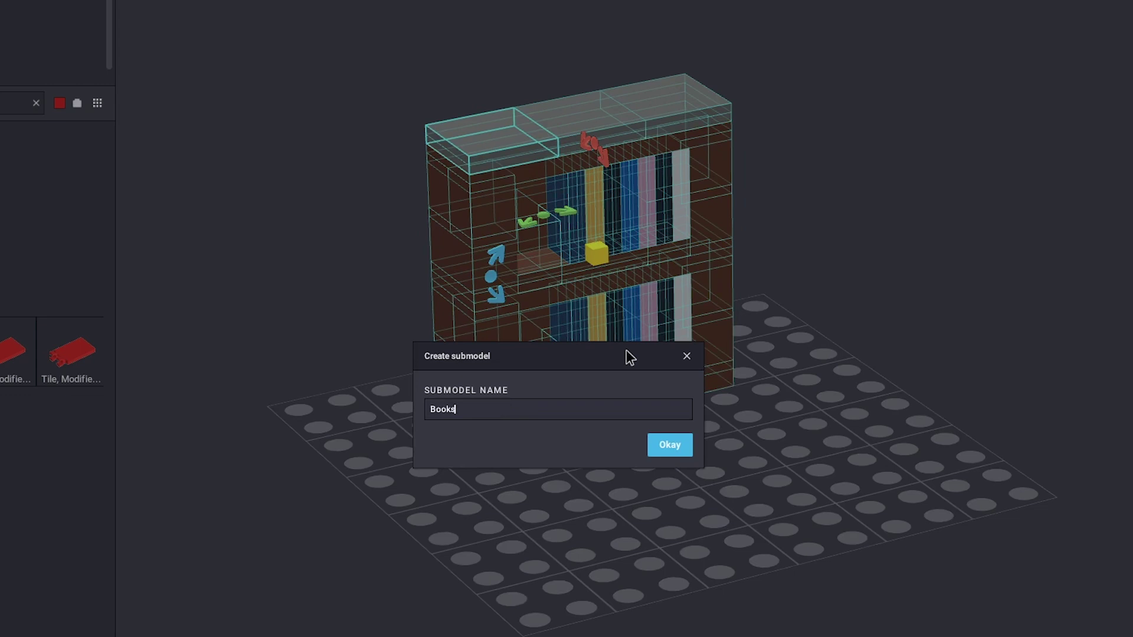
pyautogui.press('Return')
# - Inspect Steps 1 and 2 of the Books submodel, then drag a copy beside the original
pyautogui.click(631, 357)
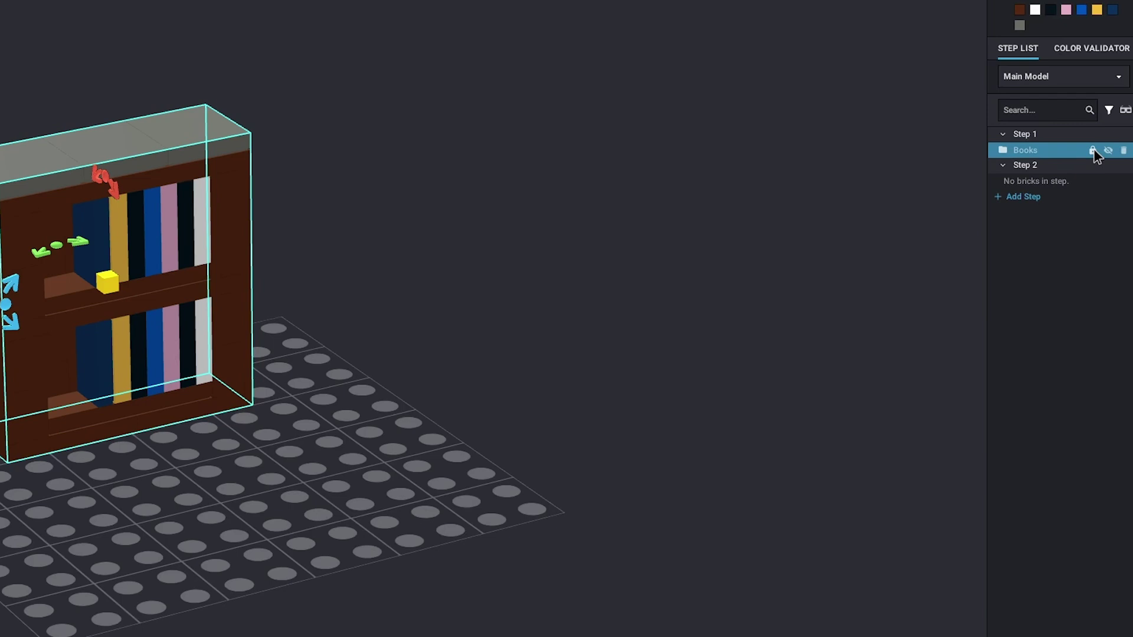
pyautogui.click(1093, 151)
pyautogui.click(1015, 165)
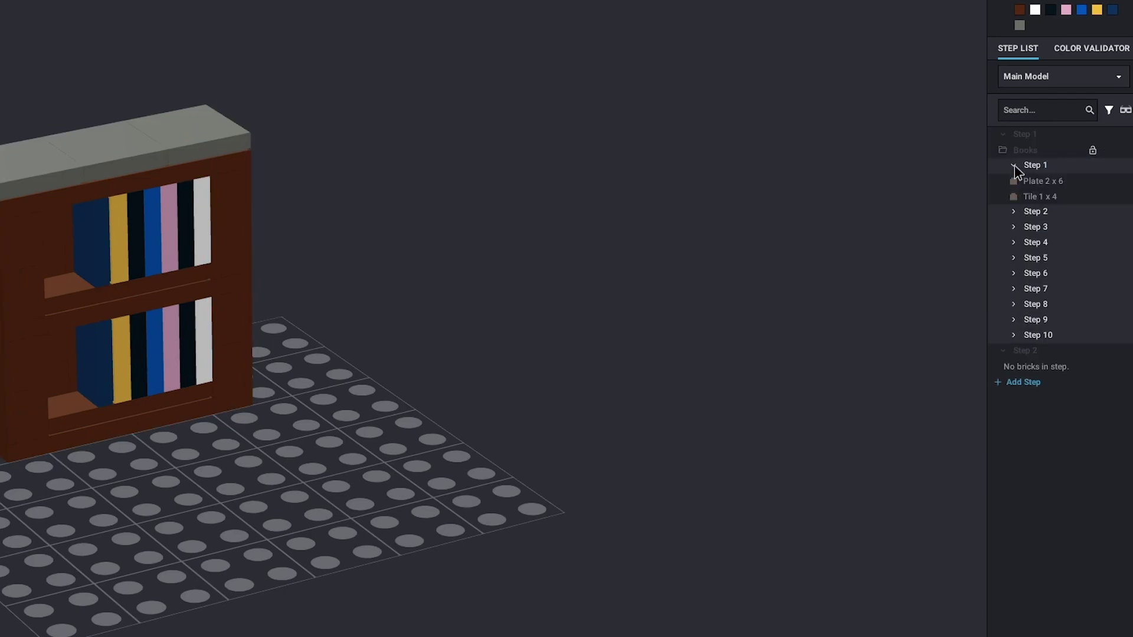
pyautogui.click(1014, 211)
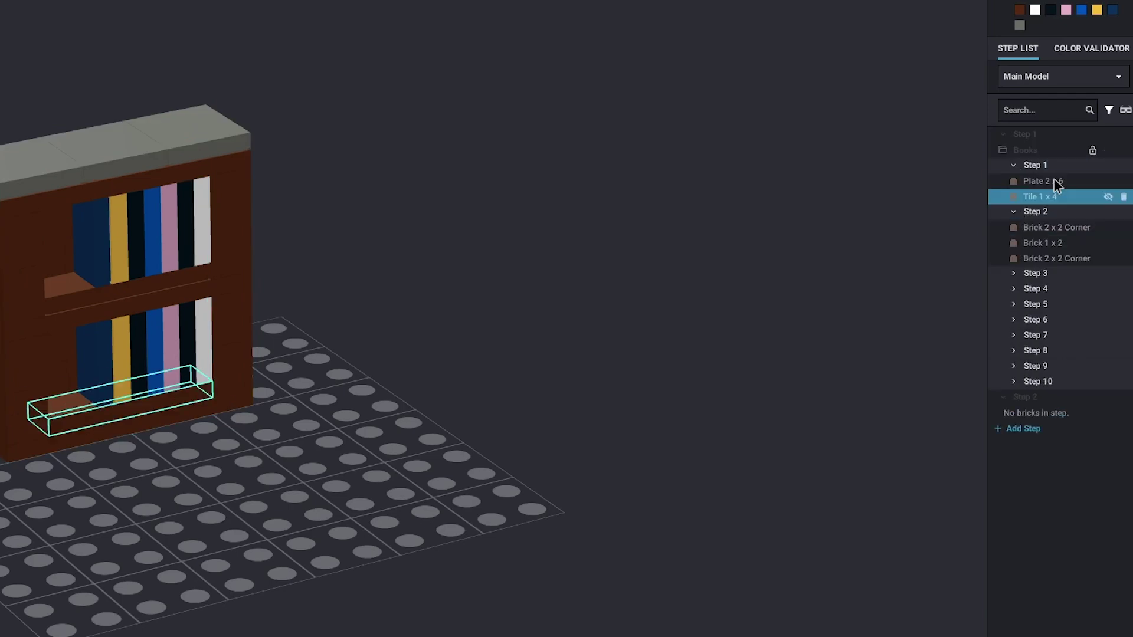
pyautogui.click(798, 158)
pyautogui.keyDown('alt'); pyautogui.moveTo(55, 245); pyautogui.dragTo(649, 170); pyautogui.keyUp('alt')
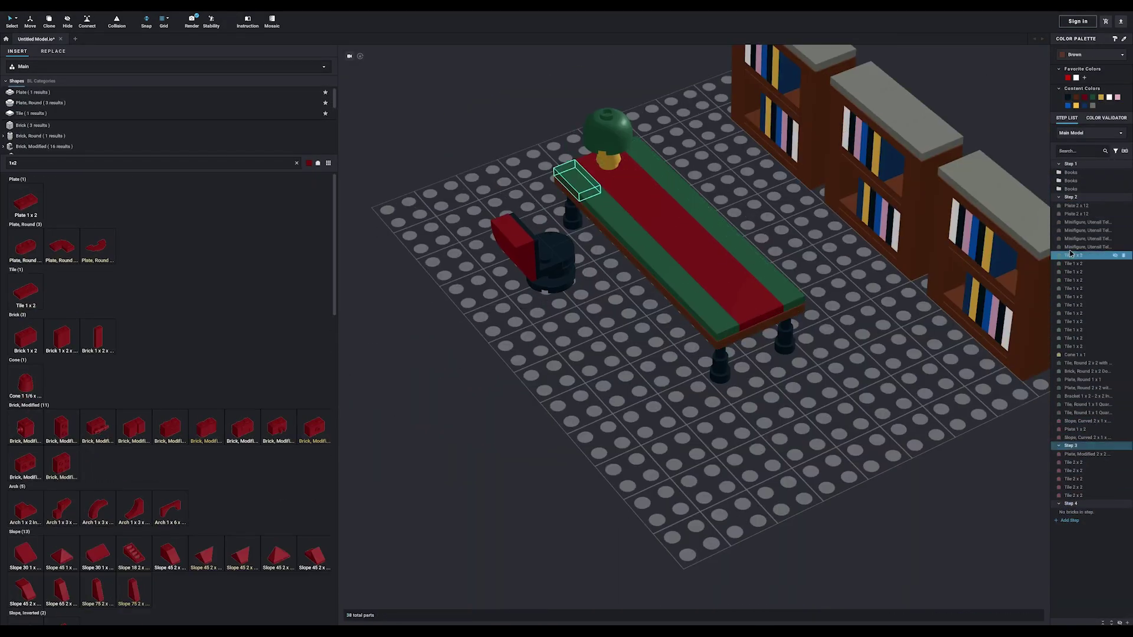
# - Select several Step 2 parts together in the step list
pyautogui.keyDown('shift'); pyautogui.click(1085, 289); pyautogui.keyUp('shift')
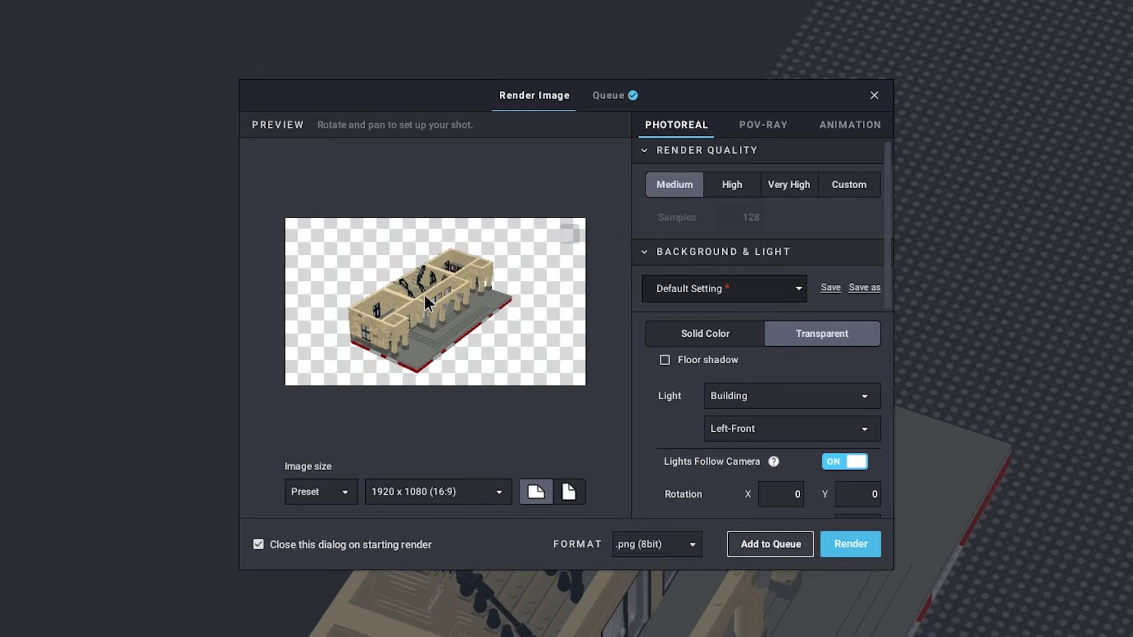
# - Orbit the preview to a top-down view of the library and set render quality to Very High
pyautogui.scroll(8, 424, 296)
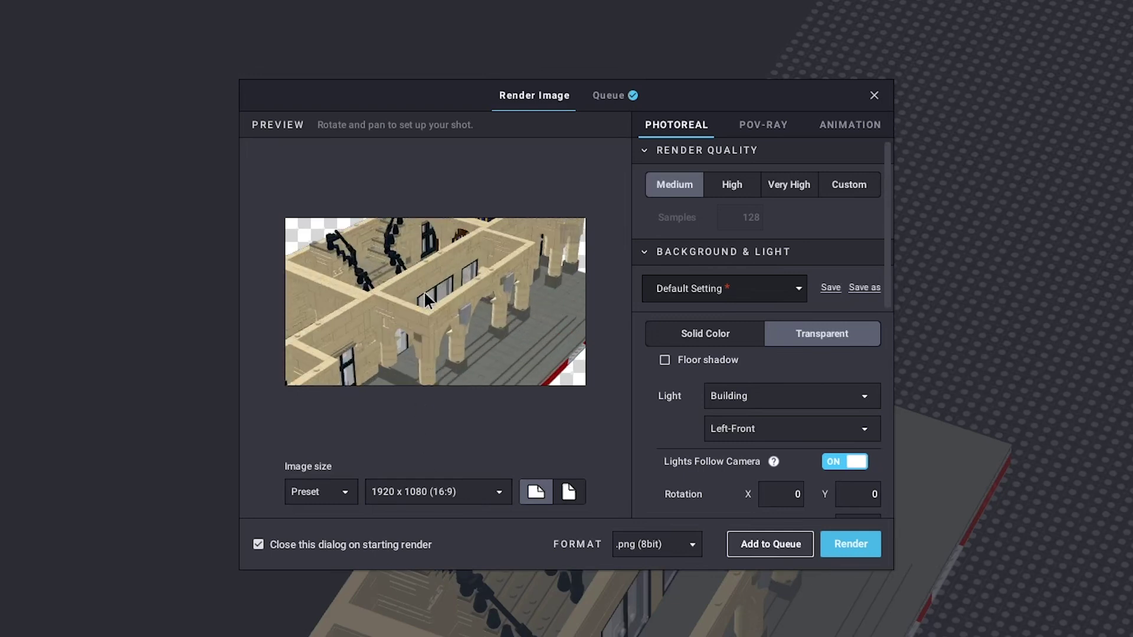
pyautogui.moveTo(425, 296); pyautogui.dragTo(447, 337, button='right')
pyautogui.moveTo(491, 214); pyautogui.dragTo(407, 356, button='right')
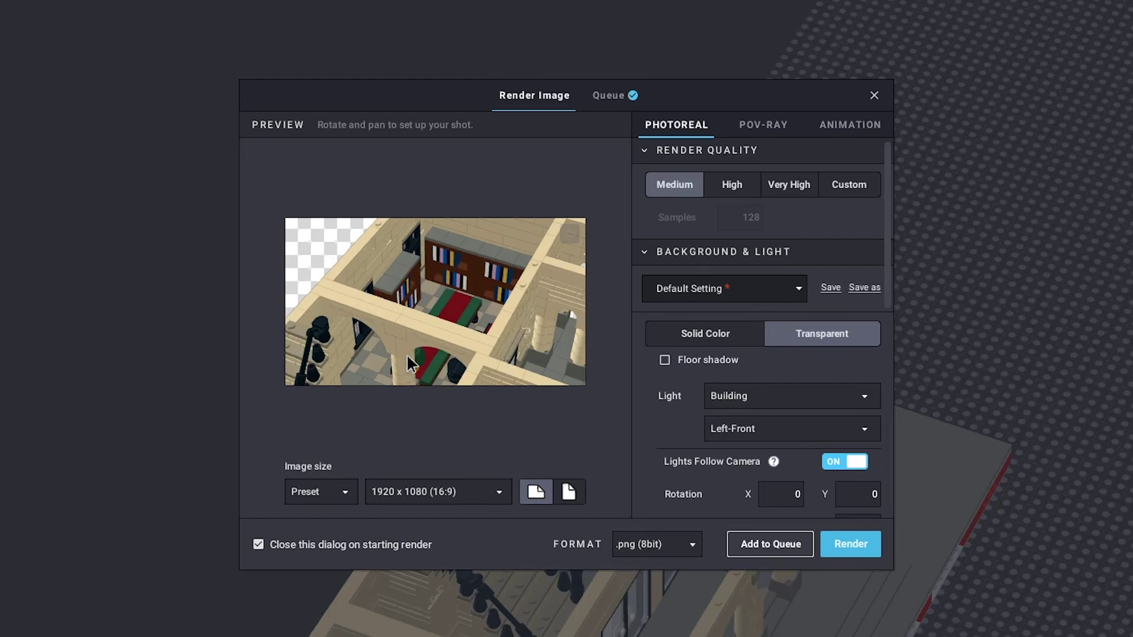
pyautogui.click(734, 182)
pyautogui.click(782, 184)
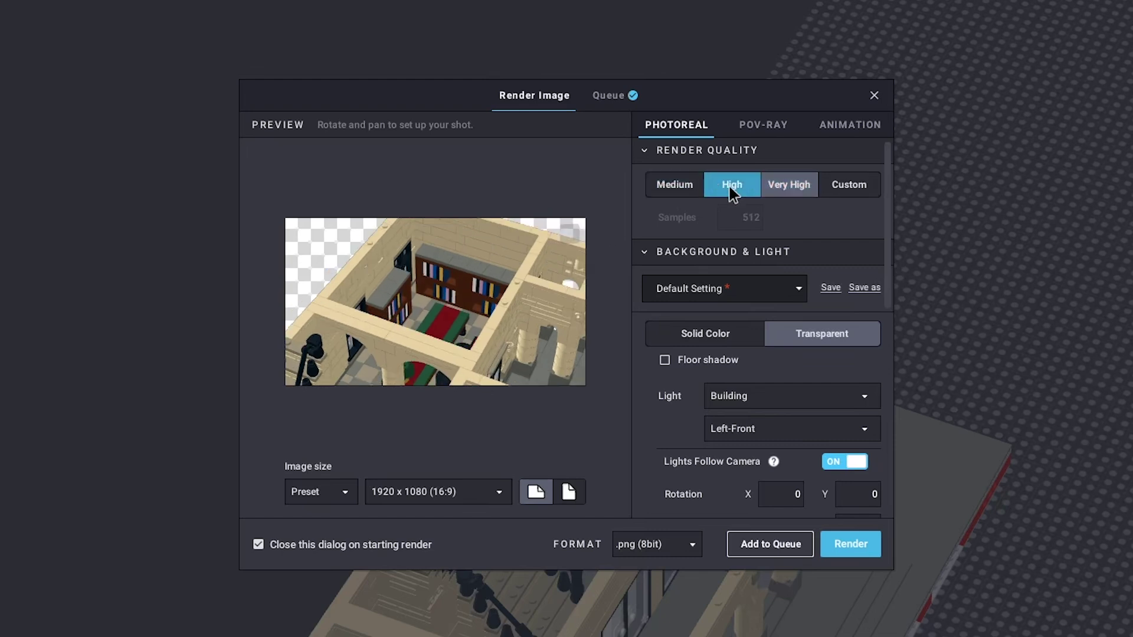
pyautogui.click(851, 182)
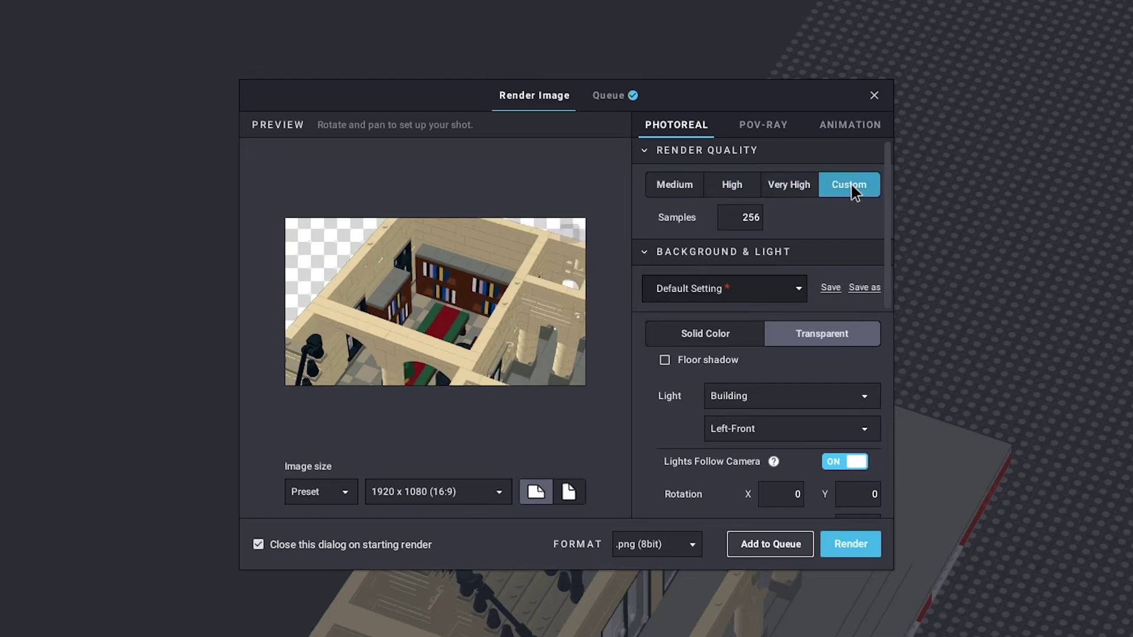
pyautogui.click(791, 183)
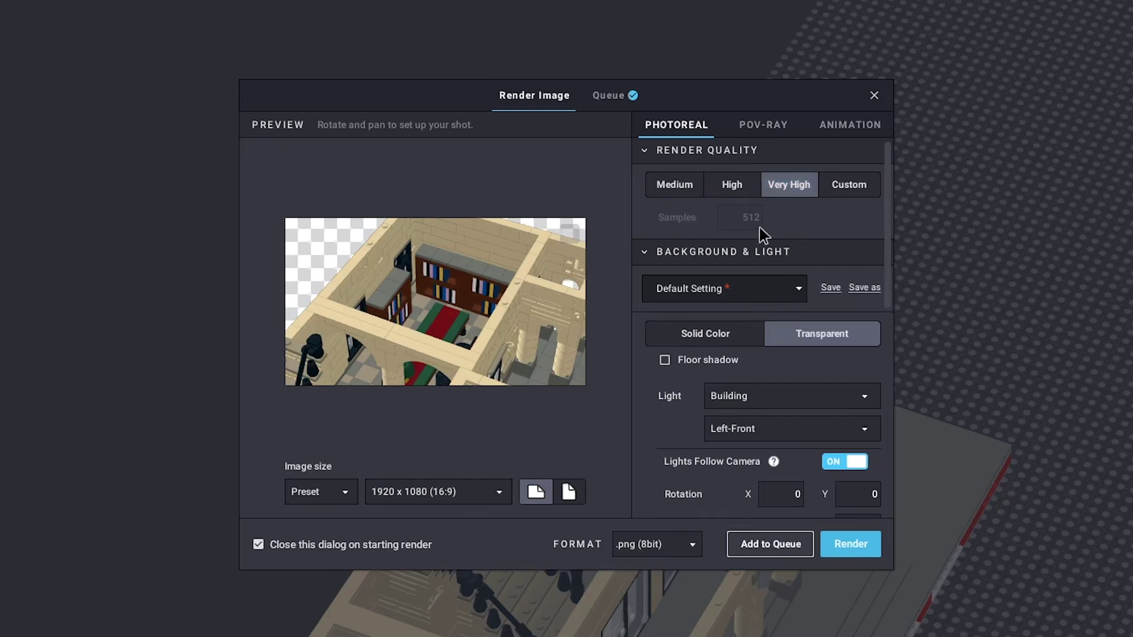
pyautogui.scroll(-2, 724, 234)
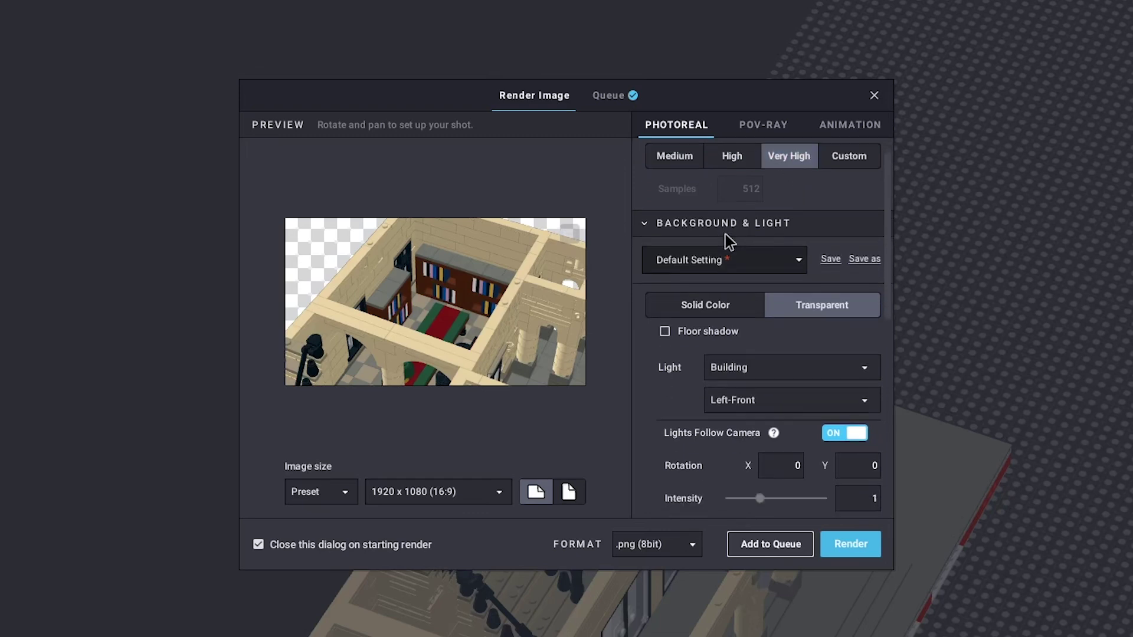
pyautogui.click(694, 292)
pyautogui.click(721, 317)
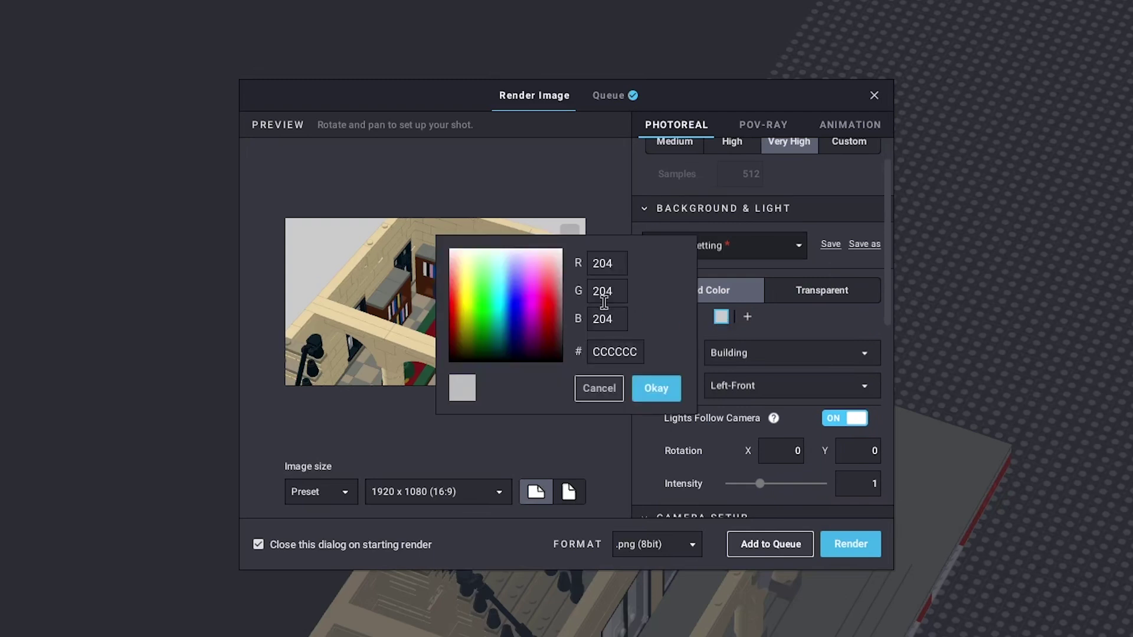
pyautogui.click(515, 311)
pyautogui.click(643, 381)
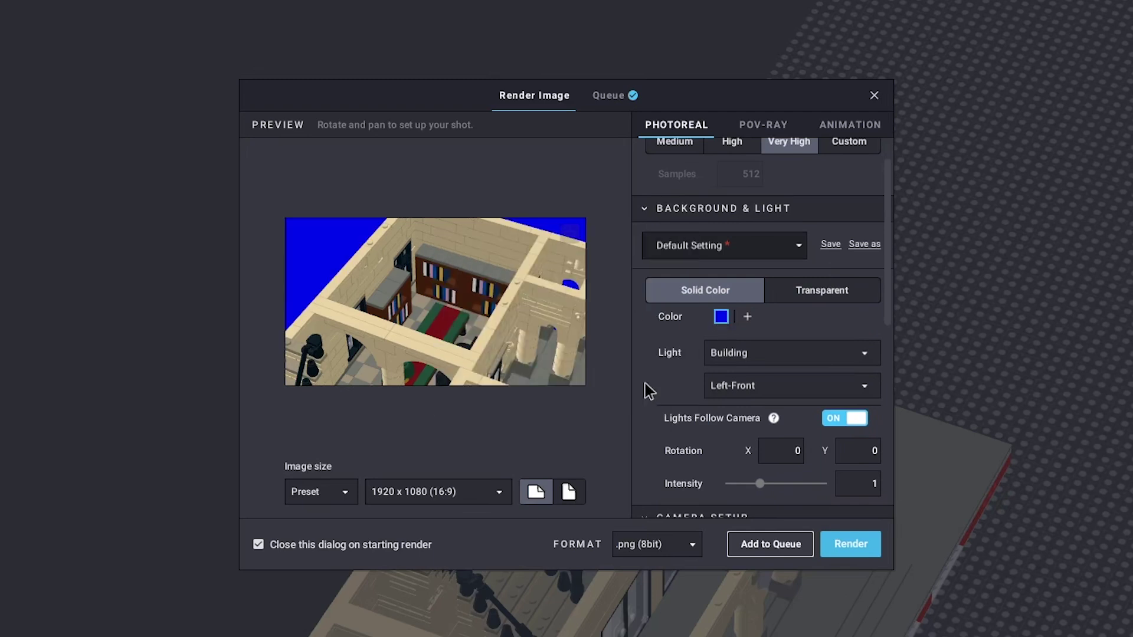
pyautogui.click(818, 289)
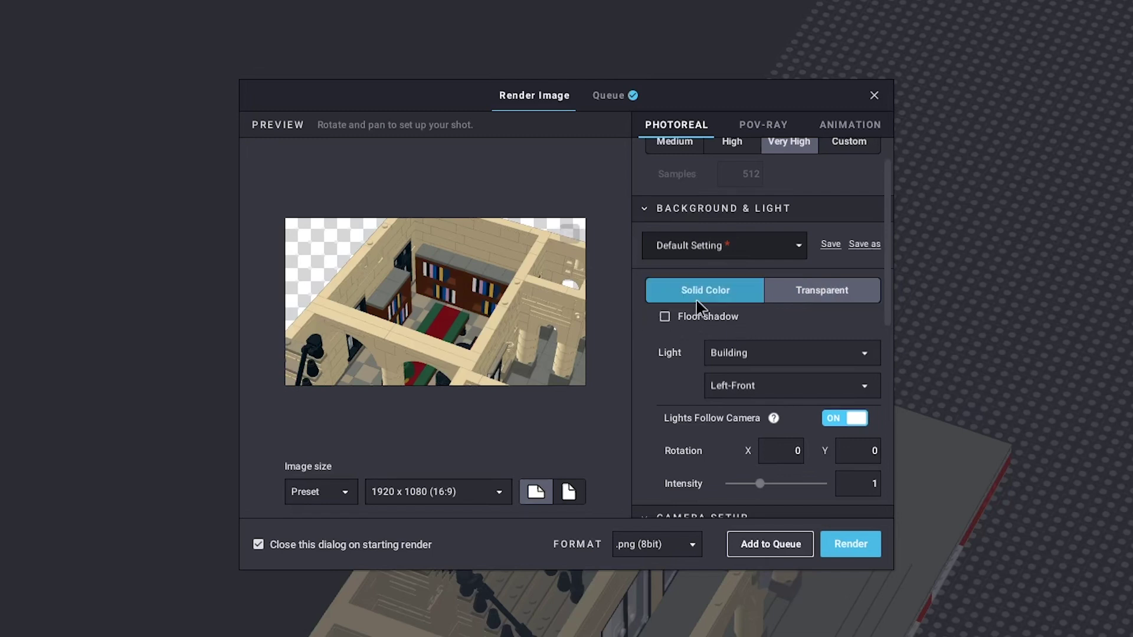
pyautogui.click(664, 318)
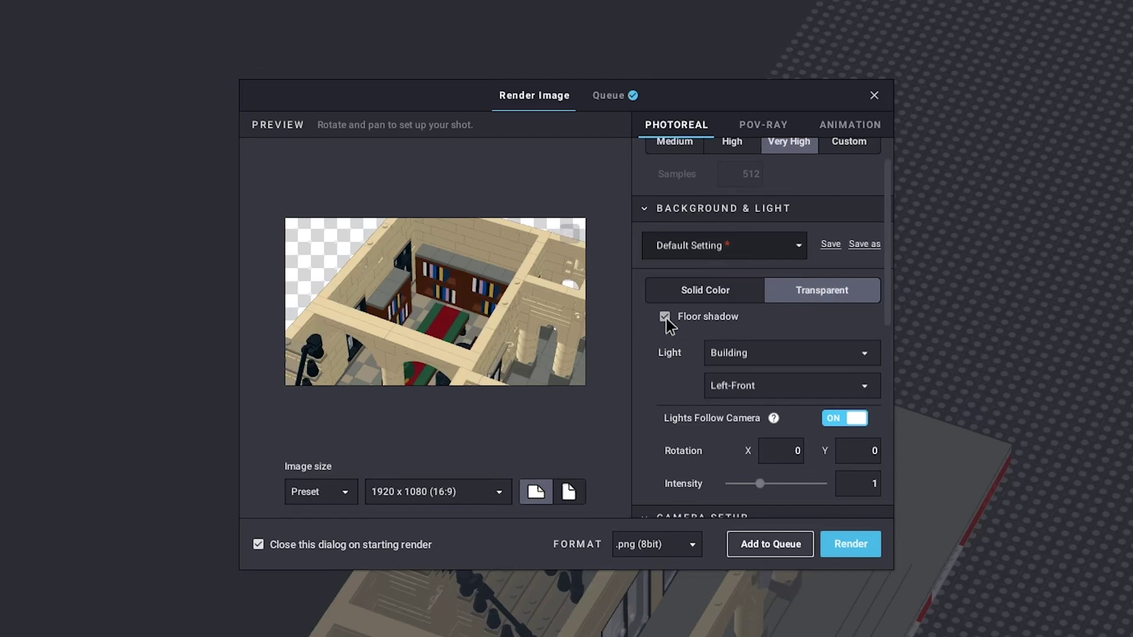
pyautogui.scroll(-3, 645, 362)
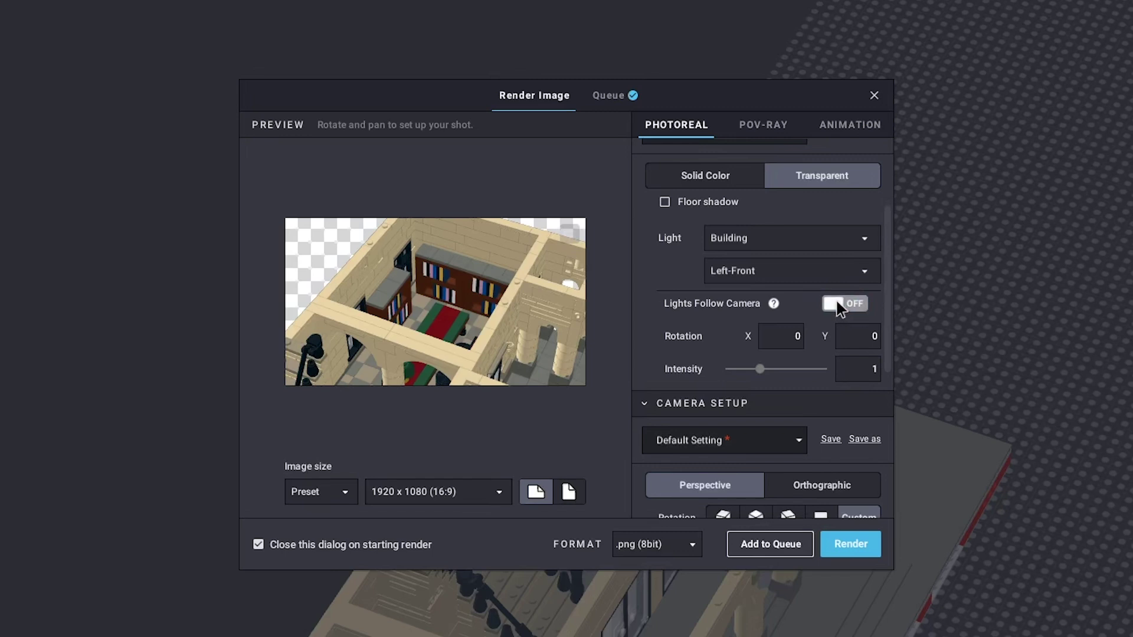
pyautogui.moveTo(760, 369)
pyautogui.mouseDown()
pyautogui.moveTo(730, 374)
pyautogui.moveTo(810, 376)
pyautogui.moveTo(760, 369)
pyautogui.mouseUp()
pyautogui.scroll(-1, 731, 279)
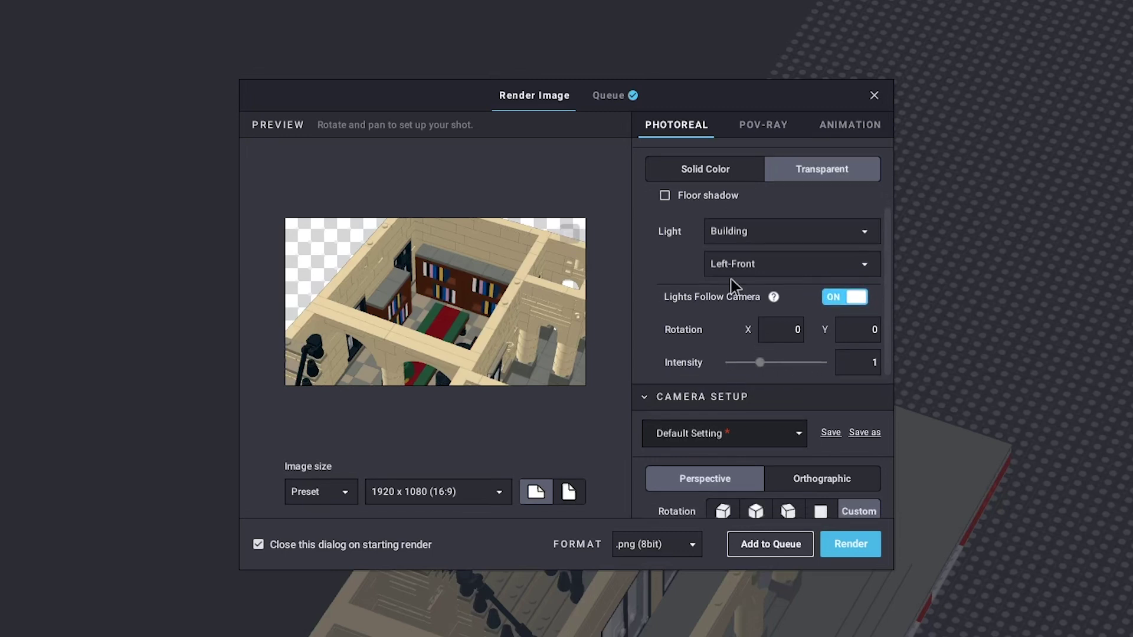
# - Turn off UV degradation, enable scratches at 0.5 maximum strength, and adjust the library camera
pyautogui.click(763, 266)
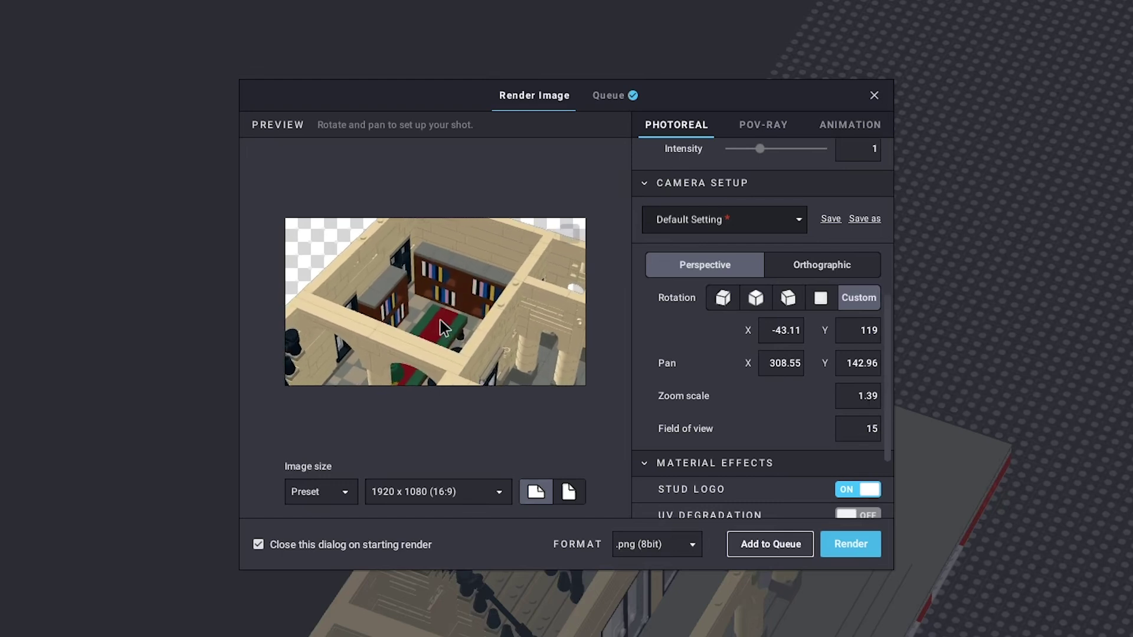
pyautogui.scroll(2, 440, 321)
pyautogui.scroll(-3, 891, 341)
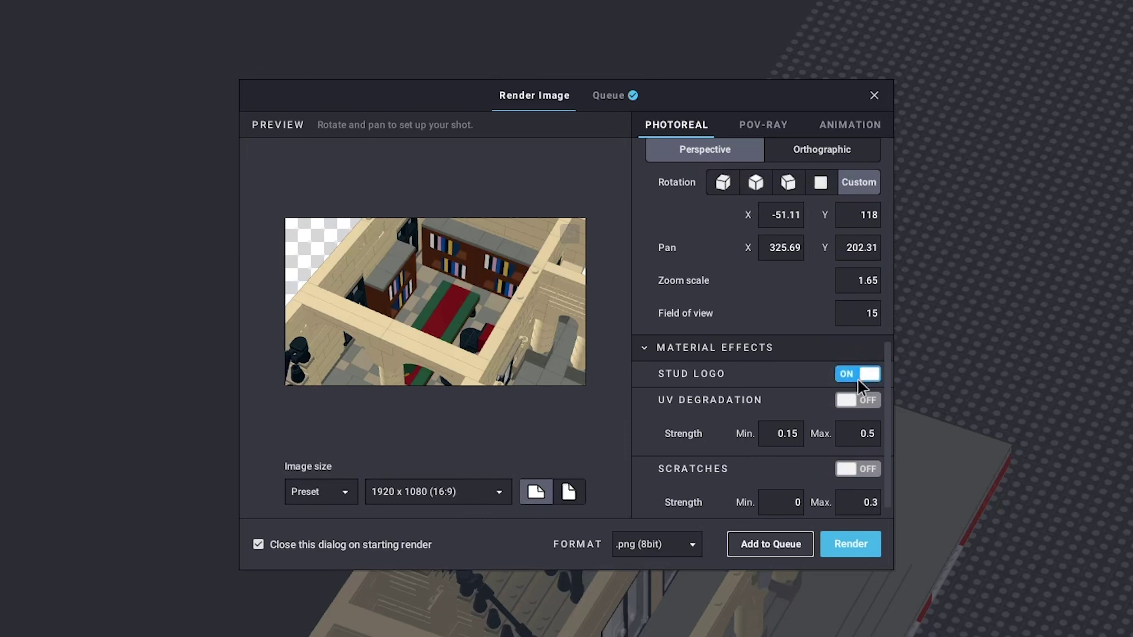
pyautogui.click(852, 400)
pyautogui.scroll(-1, 706, 437)
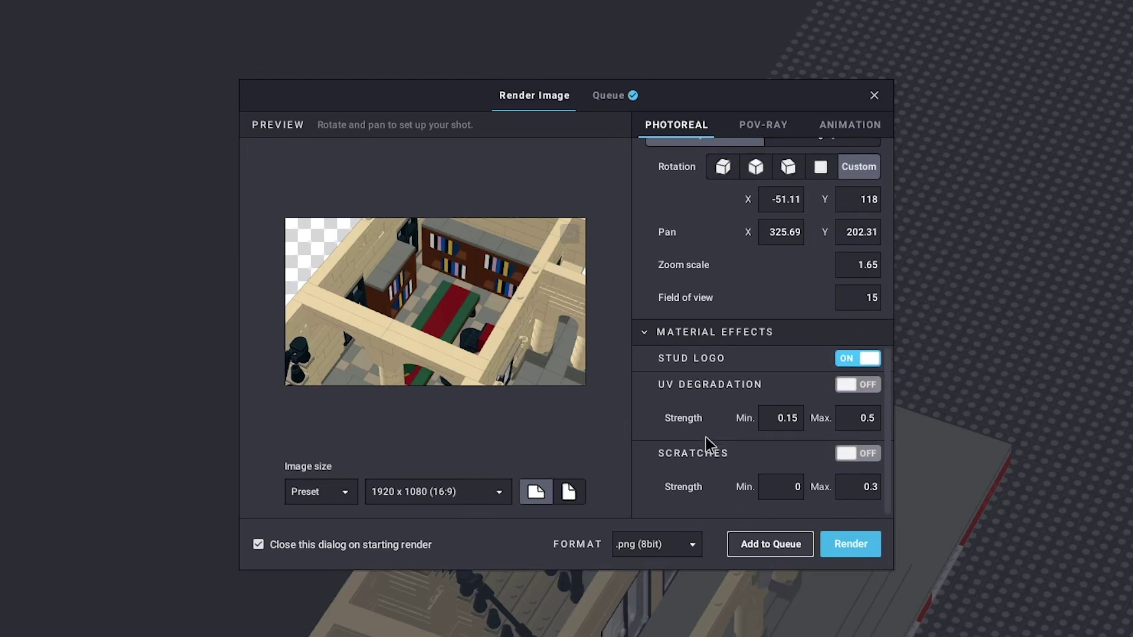
pyautogui.click(854, 457)
pyautogui.moveTo(849, 484); pyautogui.dragTo(886, 483)
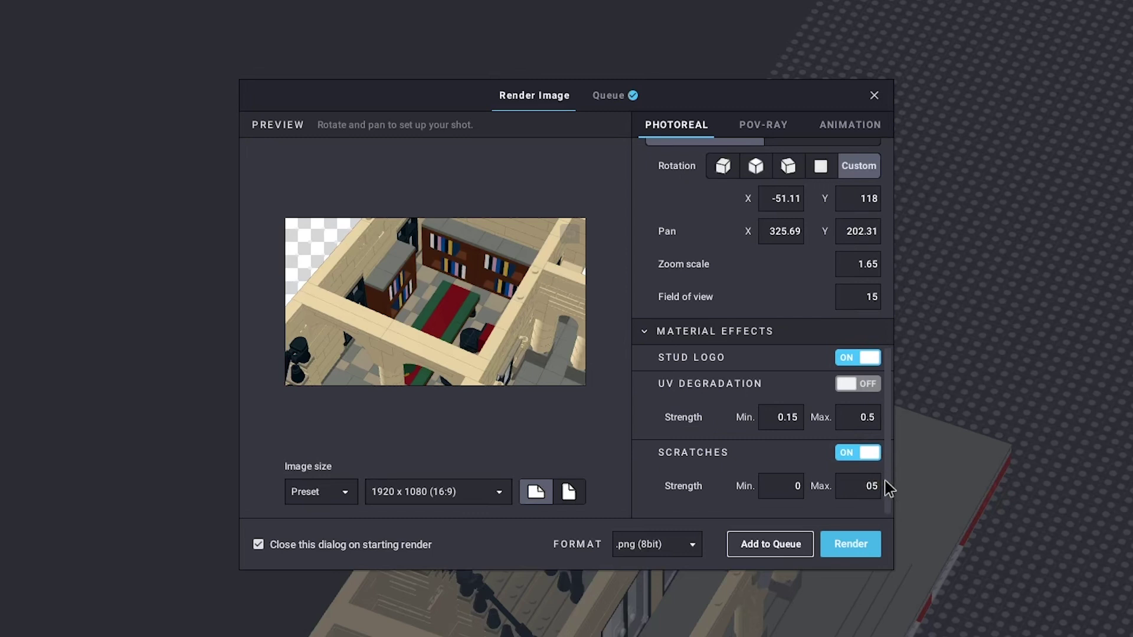
pyautogui.write('0.5')
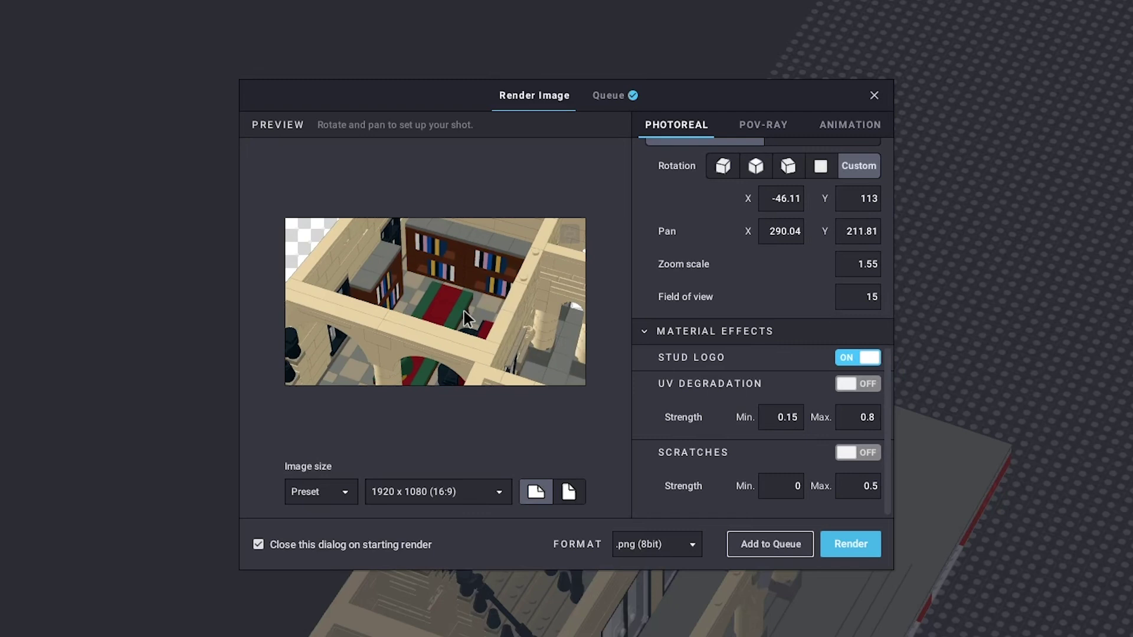
pyautogui.moveTo(464, 310); pyautogui.dragTo(461, 315)
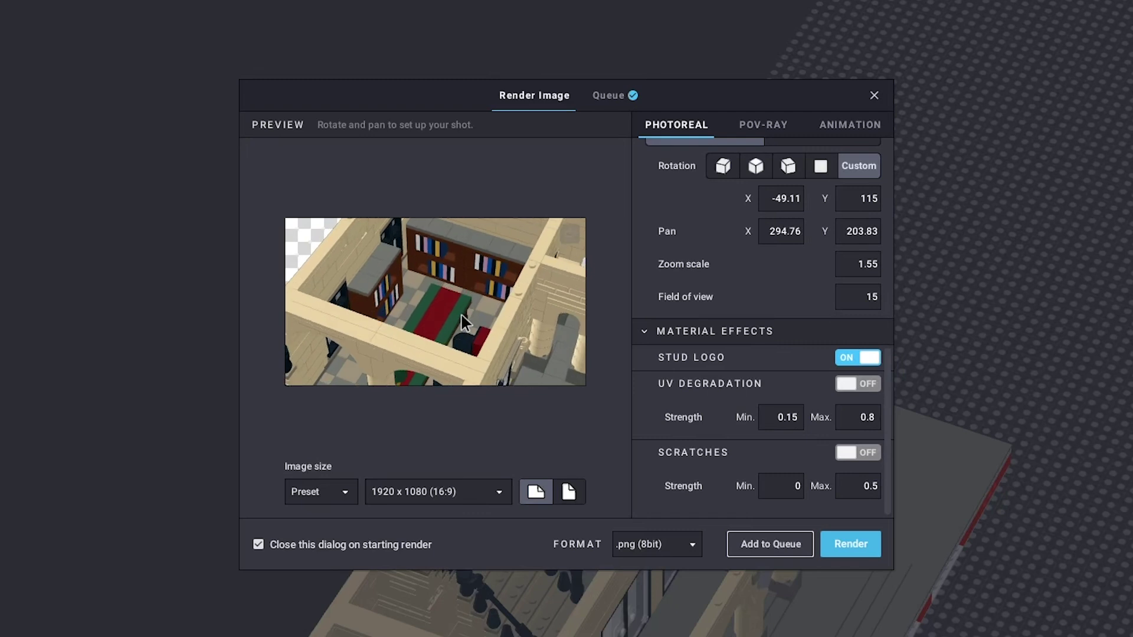
# - Start rendering the 1920×1080 library image
pyautogui.click(857, 544)
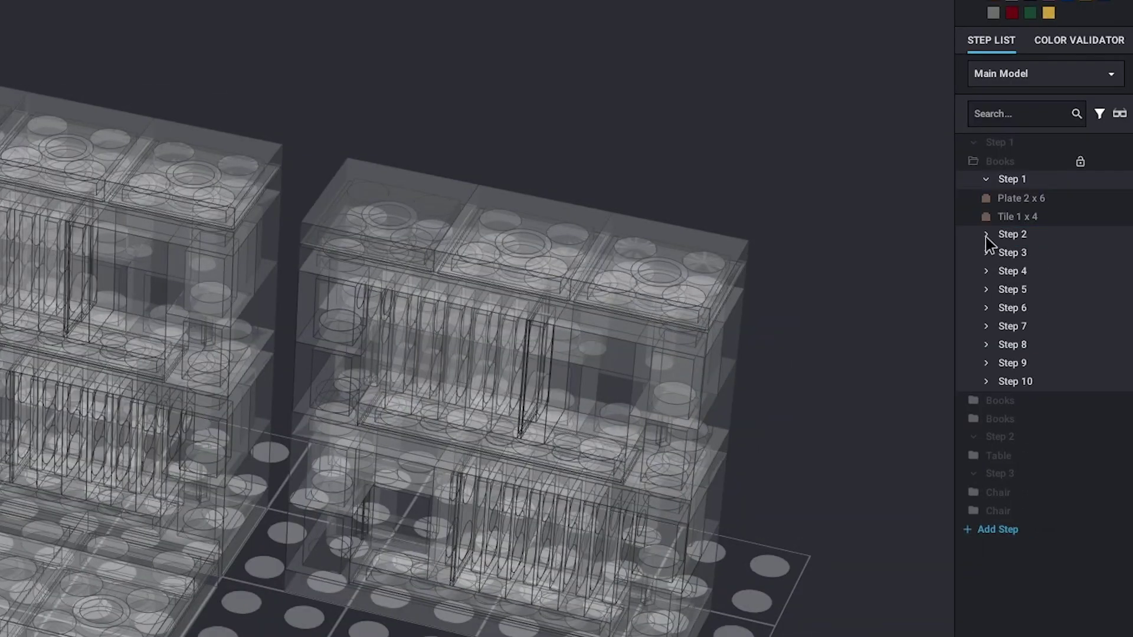
# - Enter Instruction Maker mode, with the three bookcases forming Step 1 of three steps
pyautogui.click(985, 234)
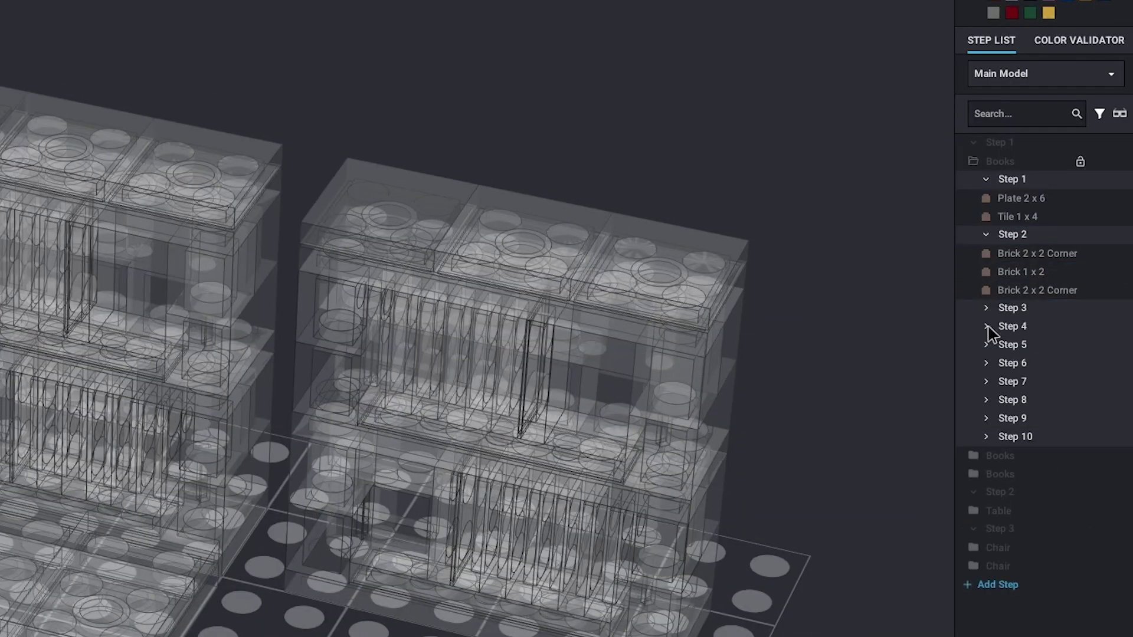
pyautogui.click(986, 308)
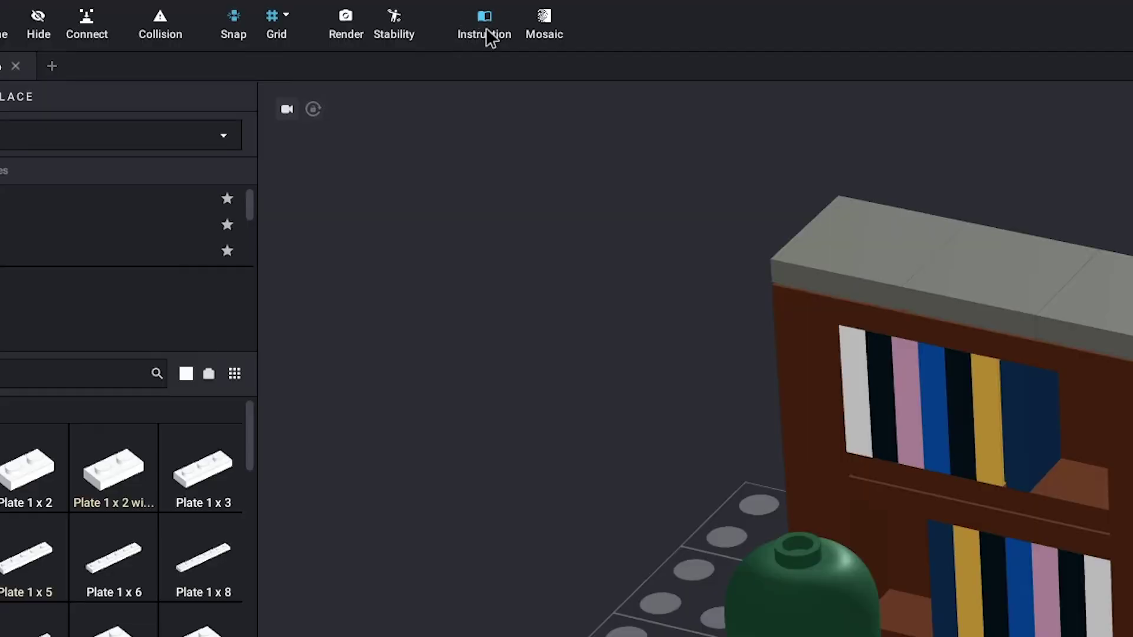
pyautogui.click(485, 18)
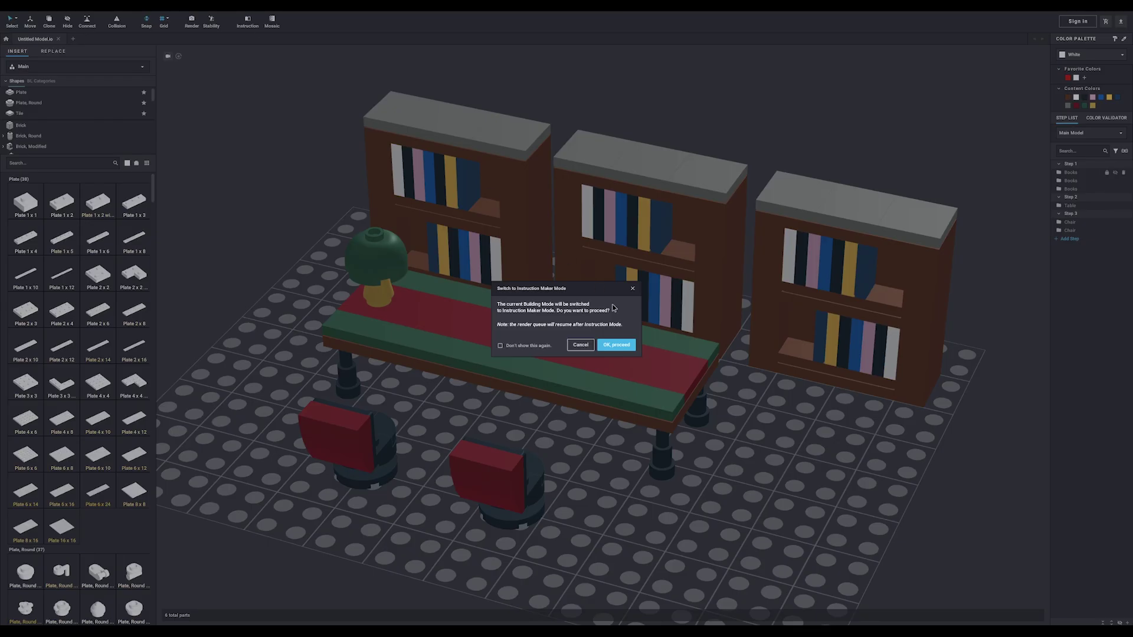
pyautogui.click(616, 346)
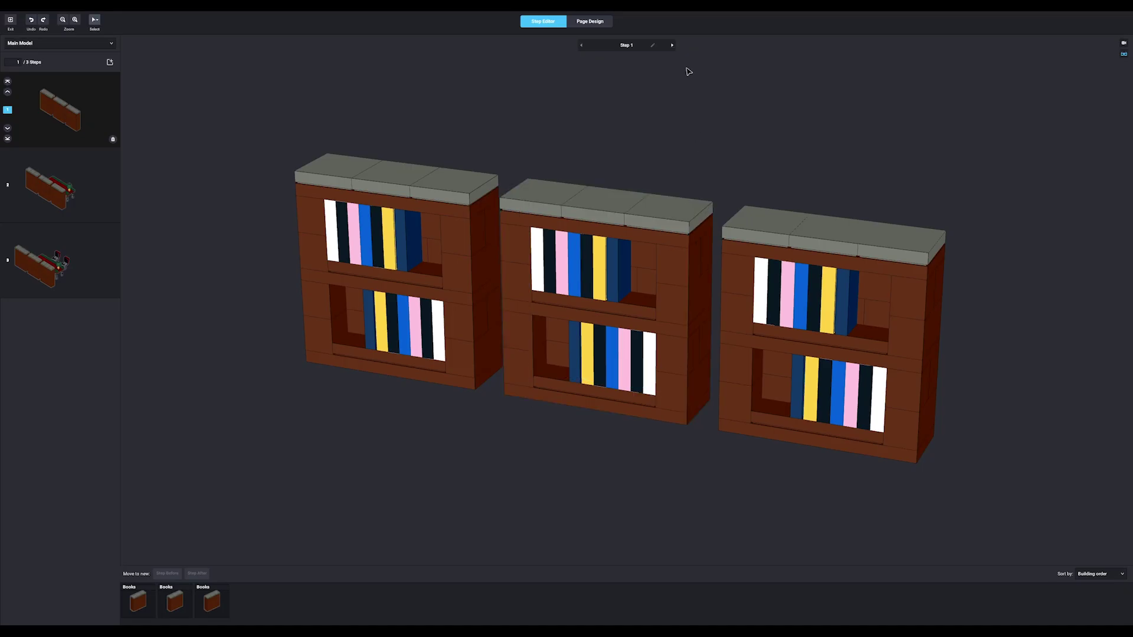
pyautogui.click(668, 45)
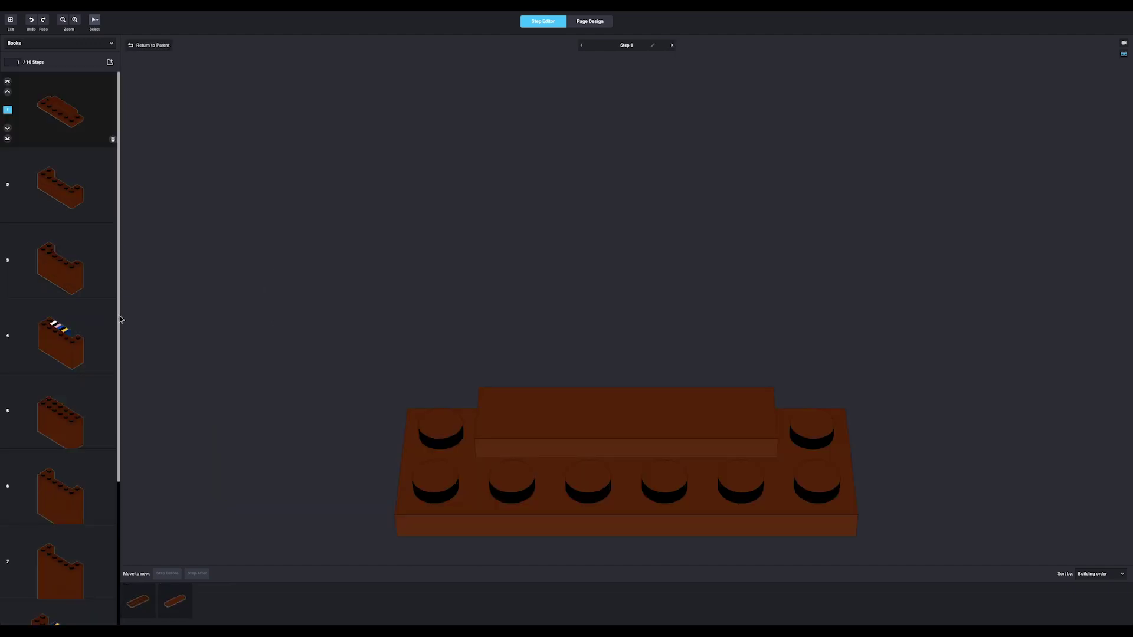
pyautogui.scroll(-2, 121, 322)
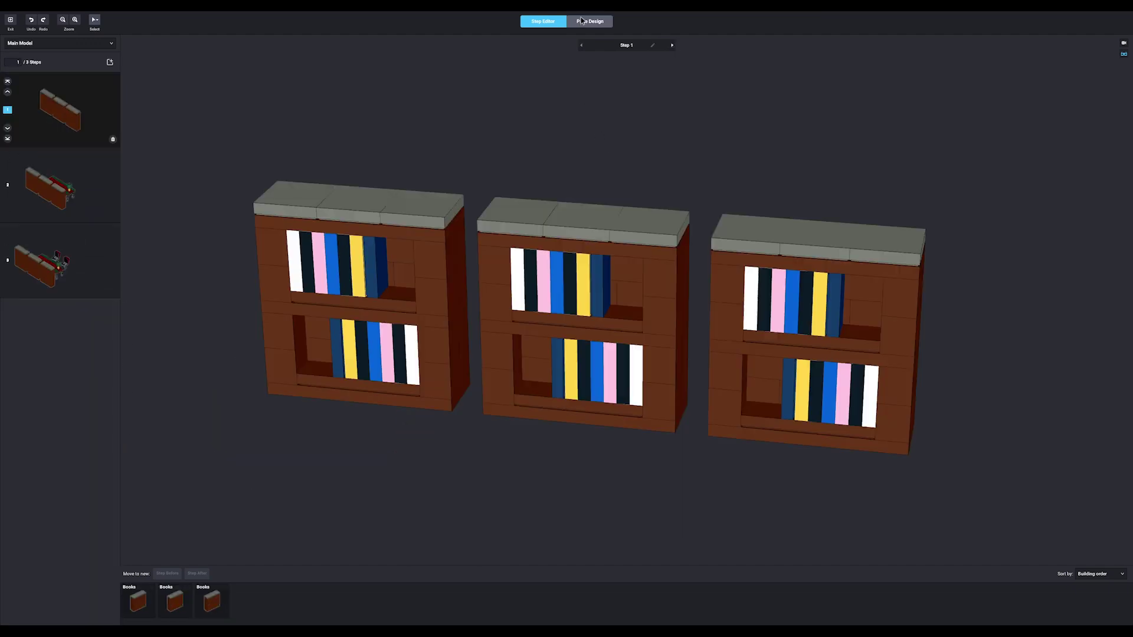
# - Switch to Page Design and browse the instruction page thumbnails without inserting anything
pyautogui.click(587, 22)
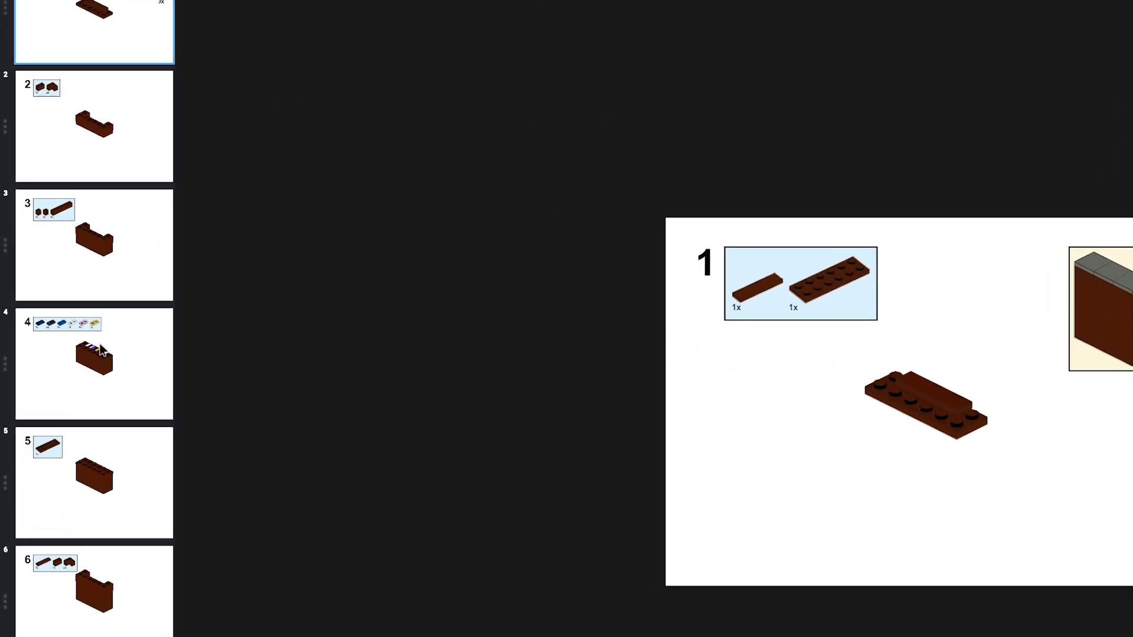
pyautogui.scroll(-5, 101, 349)
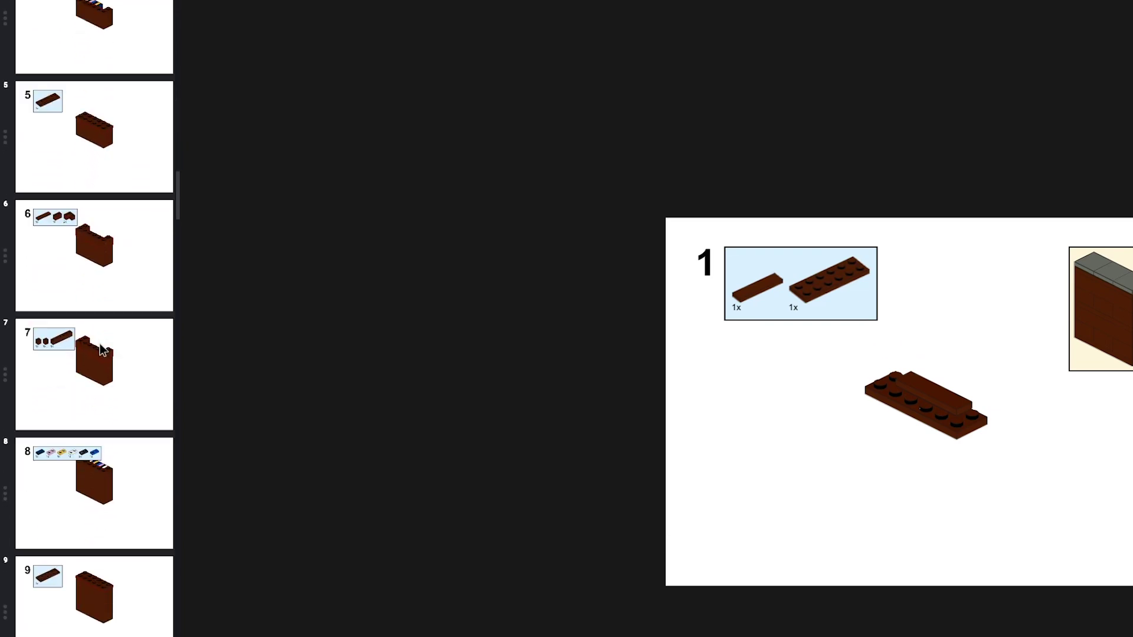
pyautogui.scroll(-2, 101, 349)
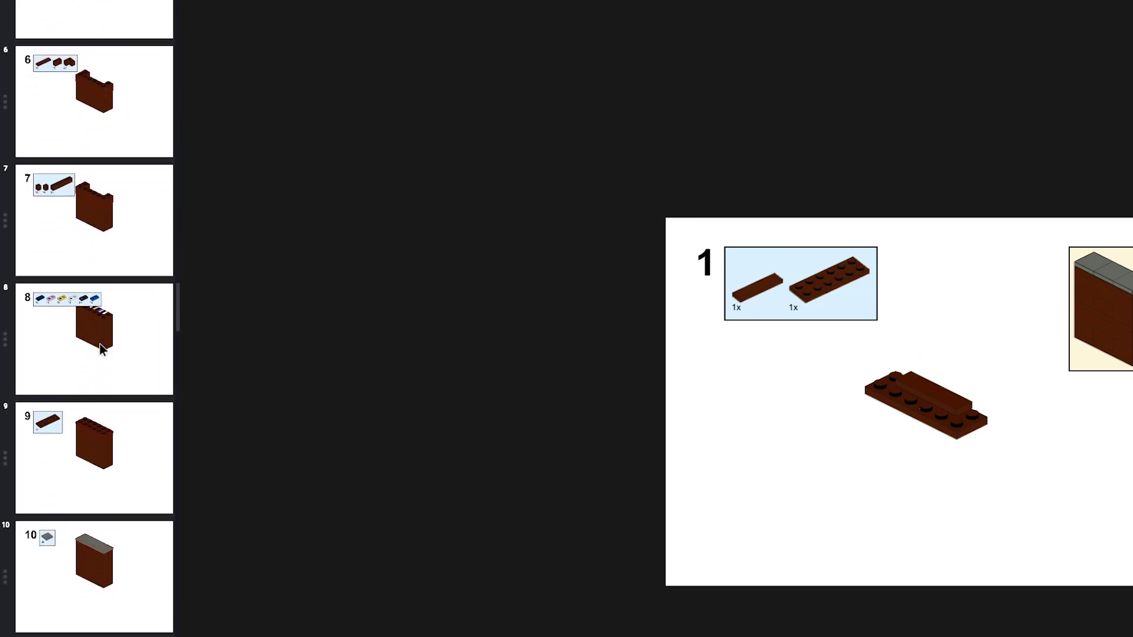
pyautogui.scroll(-2, 100, 349)
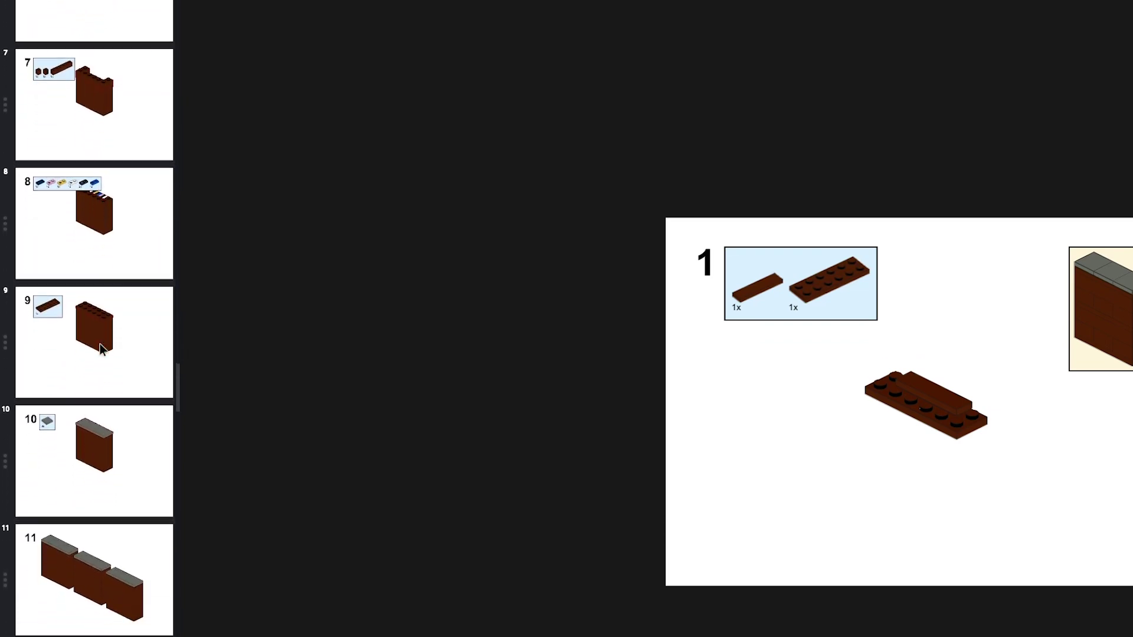
pyautogui.scroll(-2, 102, 348)
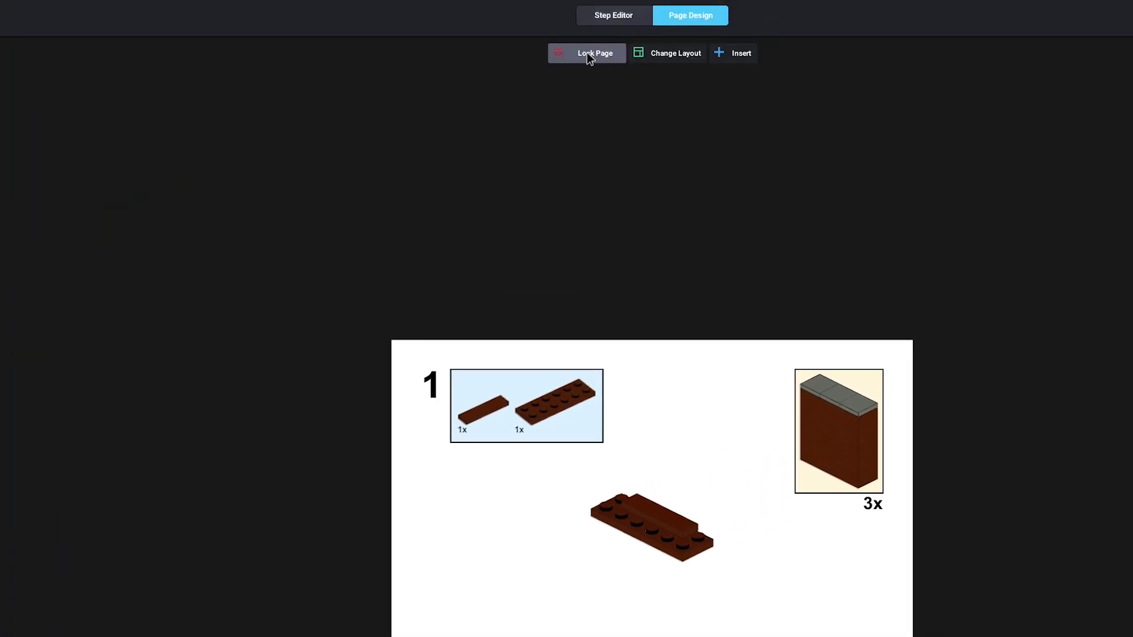
pyautogui.click(734, 53)
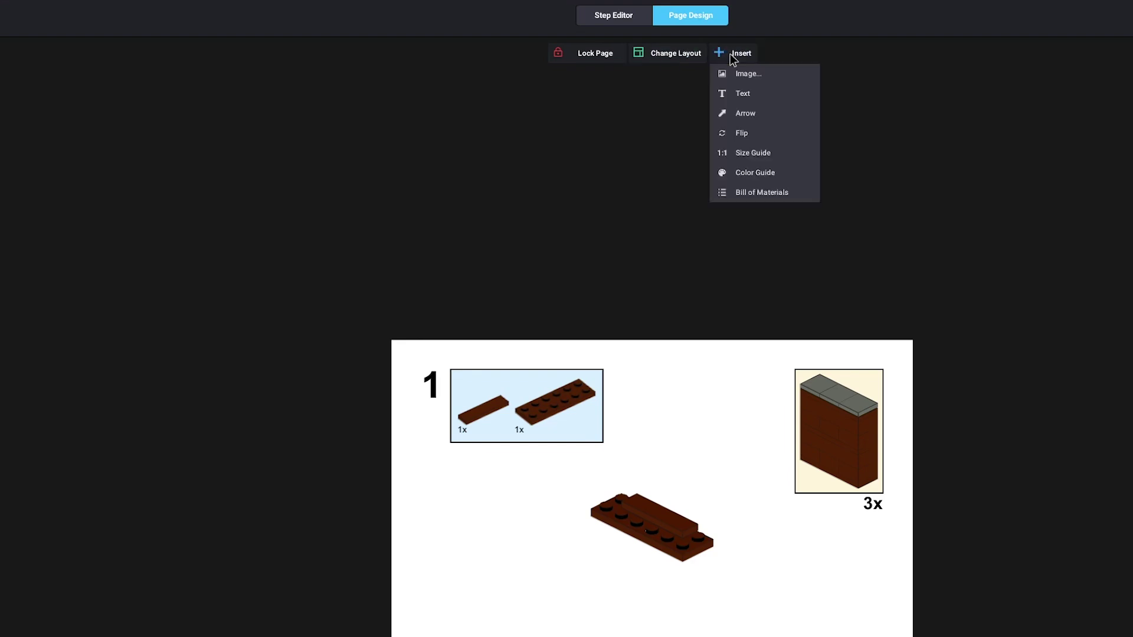
pyautogui.click(769, 212)
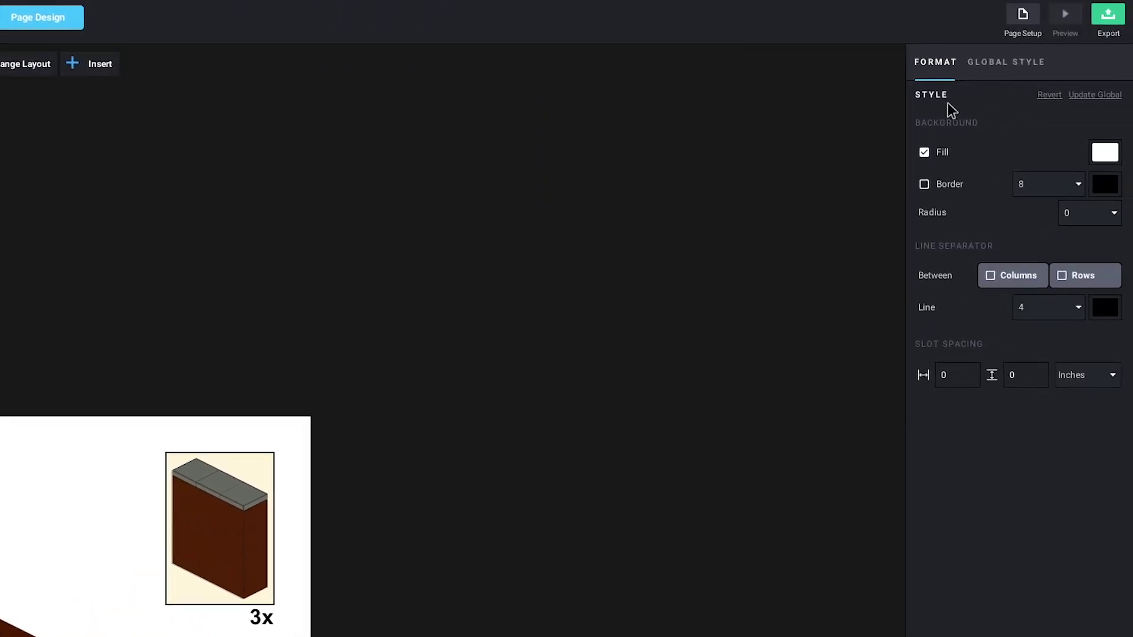
# - Insert a new page before page 1 with the LEGO Library cover image stretched to fill it
pyautogui.click(12, 159)
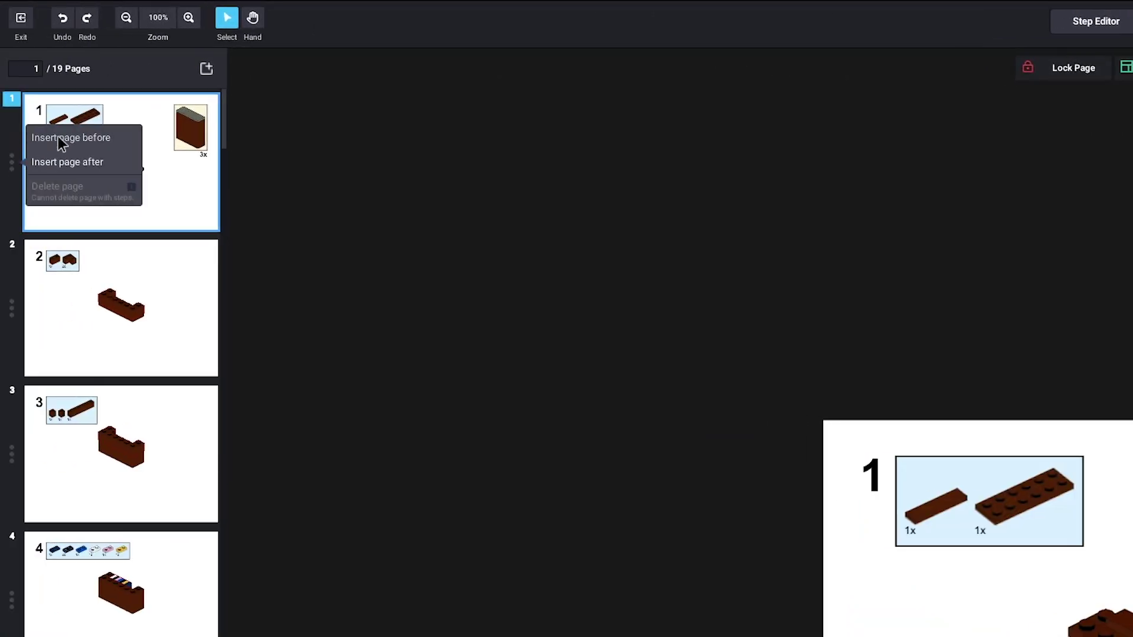
pyautogui.click(58, 138)
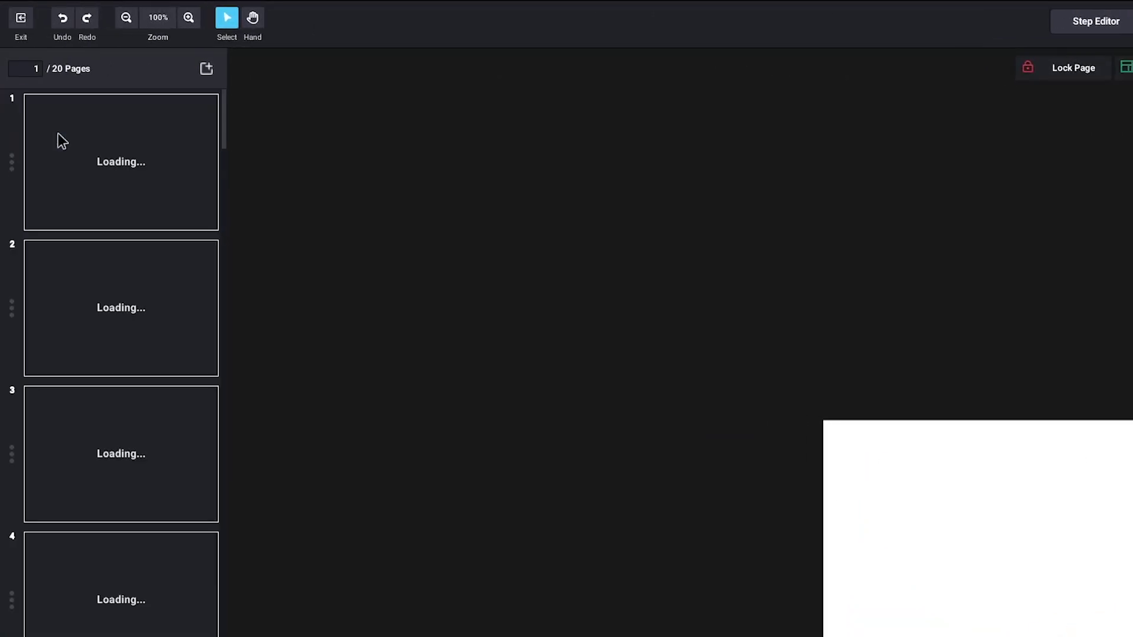
pyautogui.click(618, 44)
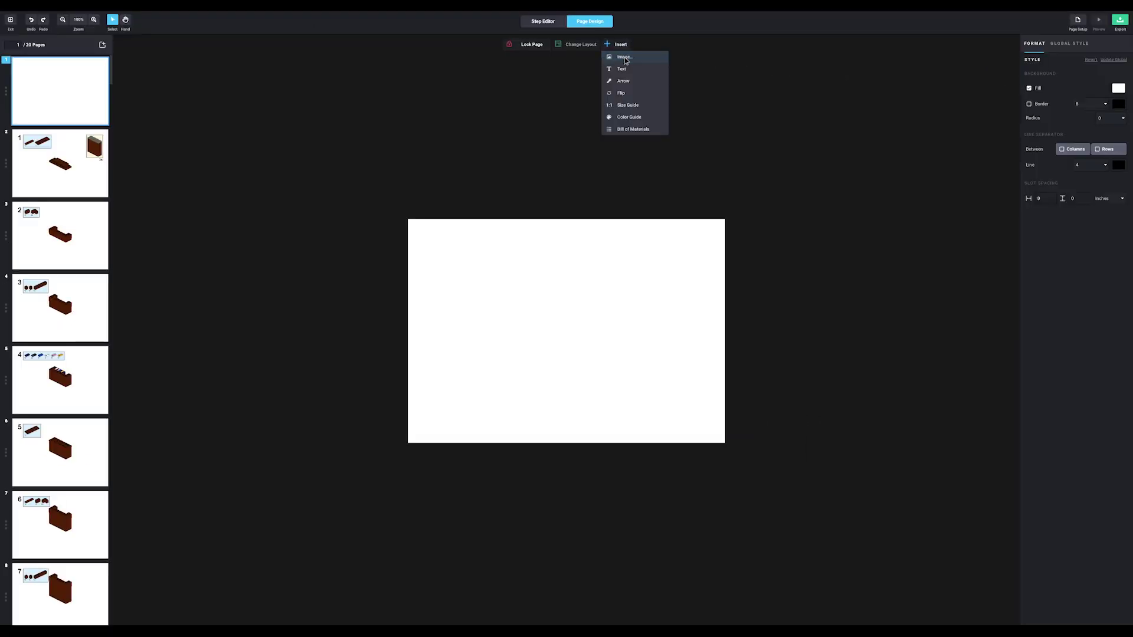
pyautogui.click(625, 57)
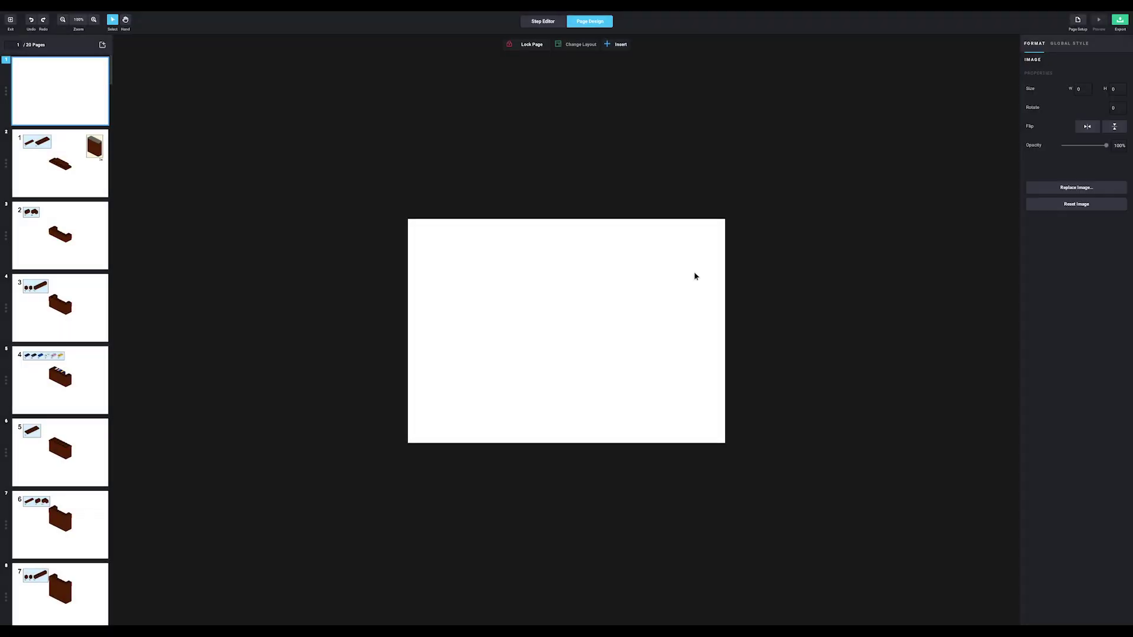
pyautogui.moveTo(706, 231); pyautogui.dragTo(731, 217)
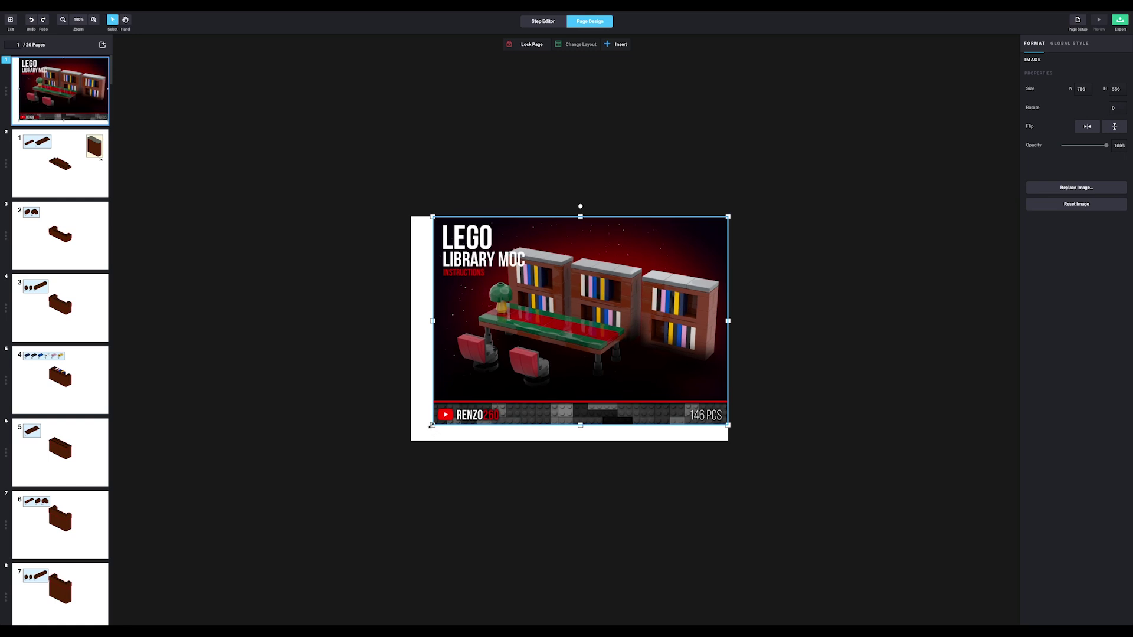
pyautogui.moveTo(431, 425); pyautogui.dragTo(412, 440)
pyautogui.click(7, 91)
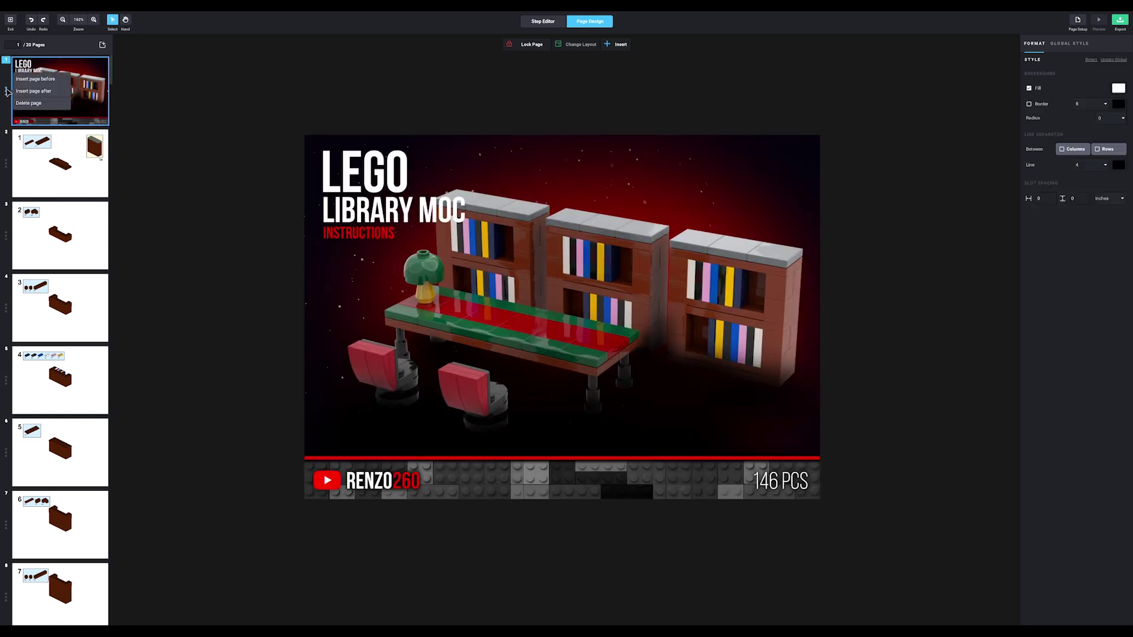
# - Add a page after the cover holding the library interior render
pyautogui.click(34, 92)
pyautogui.click(621, 44)
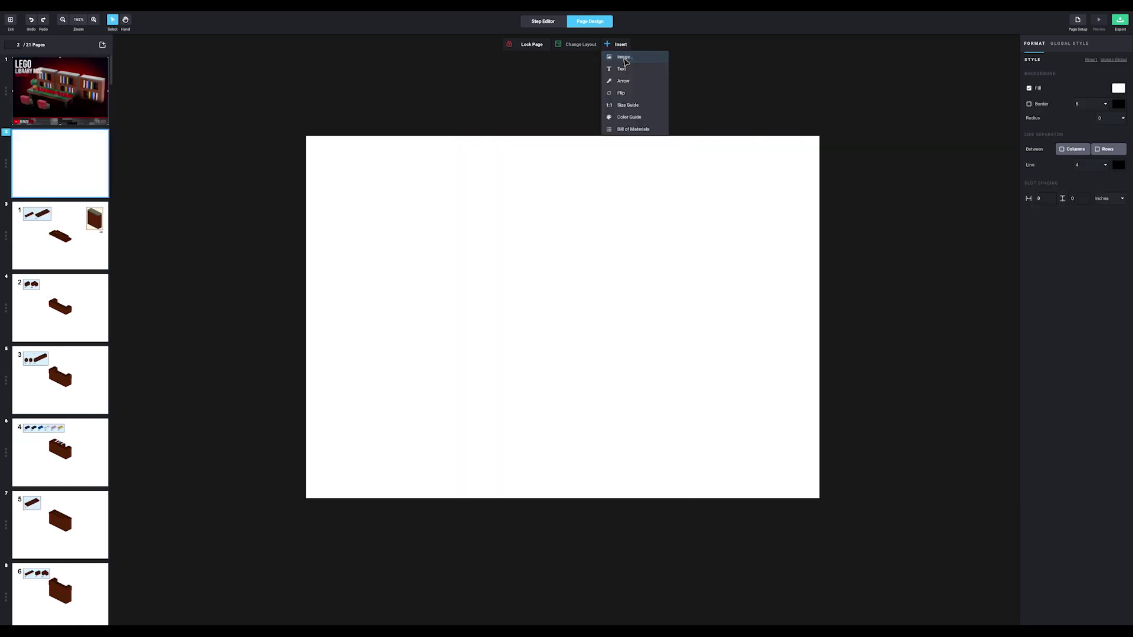
pyautogui.click(626, 57)
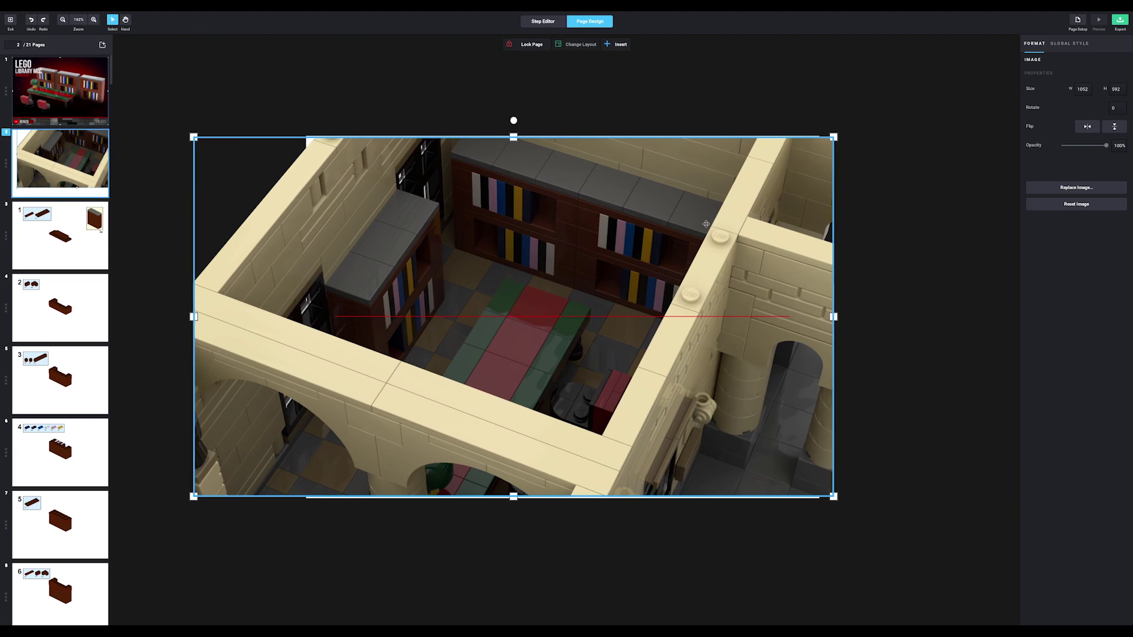
# - Add a caption on page 2 noting the Town Hall instructions aren't included
pyautogui.click(620, 45)
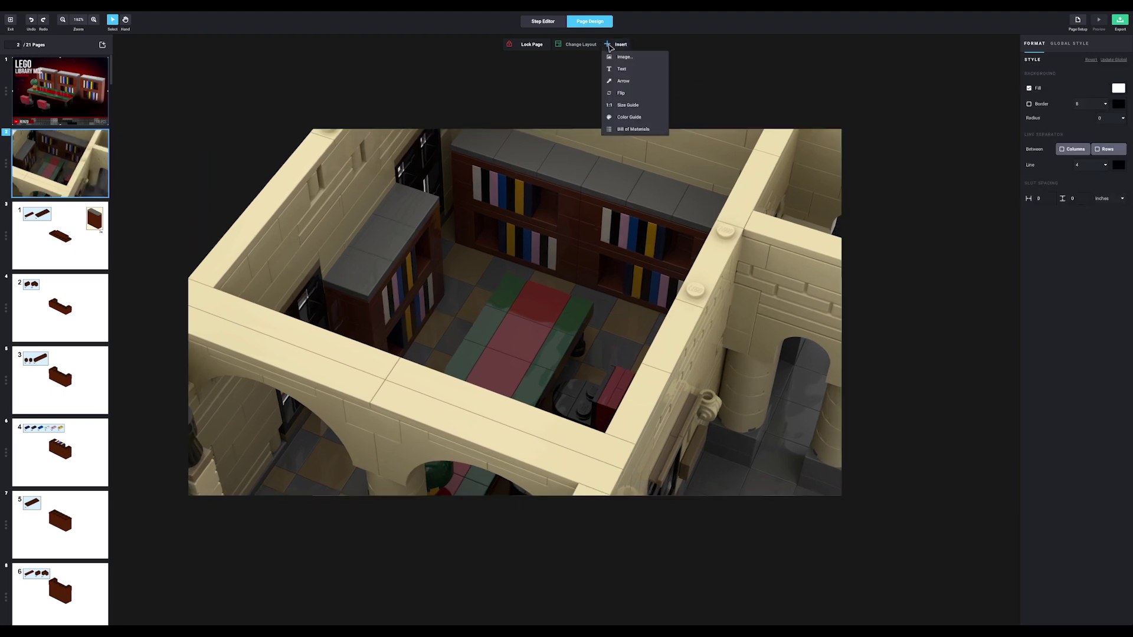
pyautogui.click(622, 70)
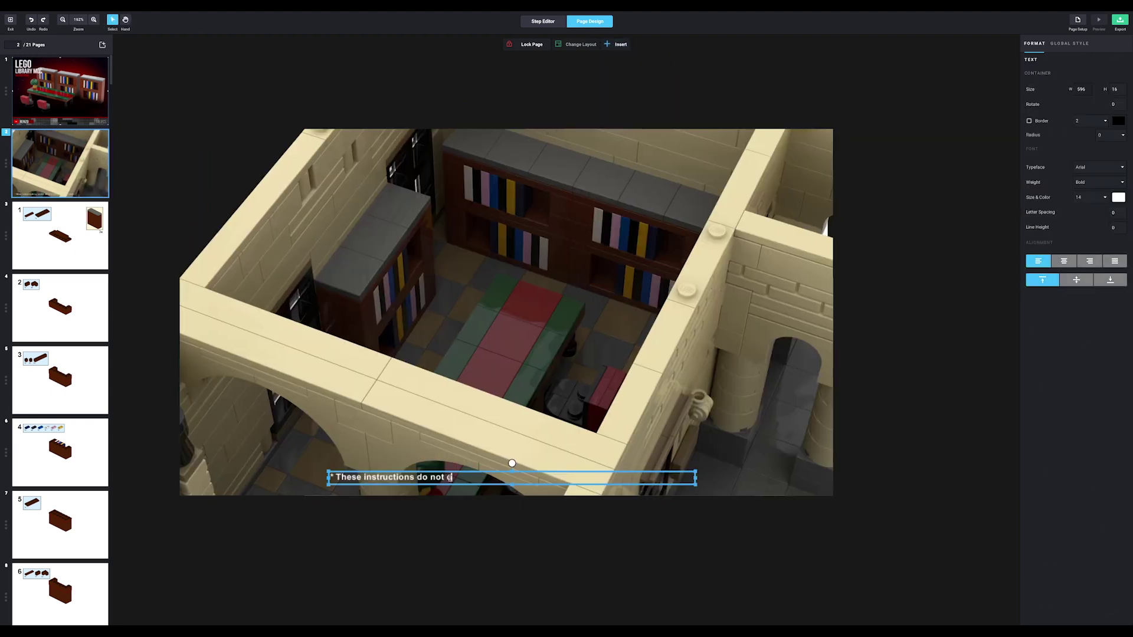
pyautogui.write('ith the Town Hall instructions')
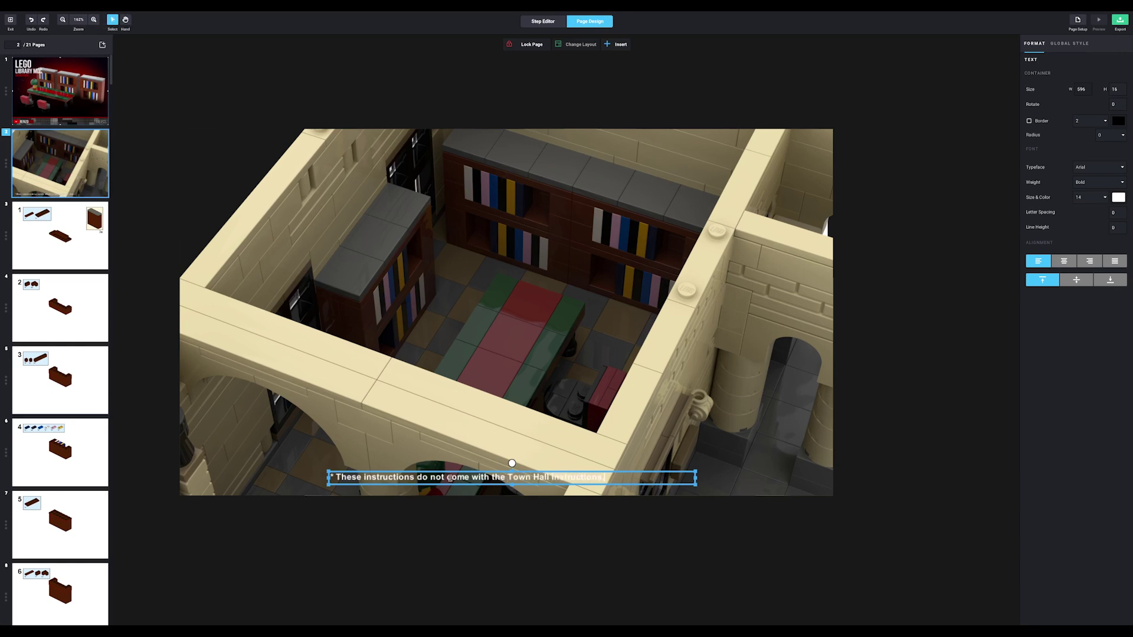
pyautogui.click(890, 435)
pyautogui.click(83, 229)
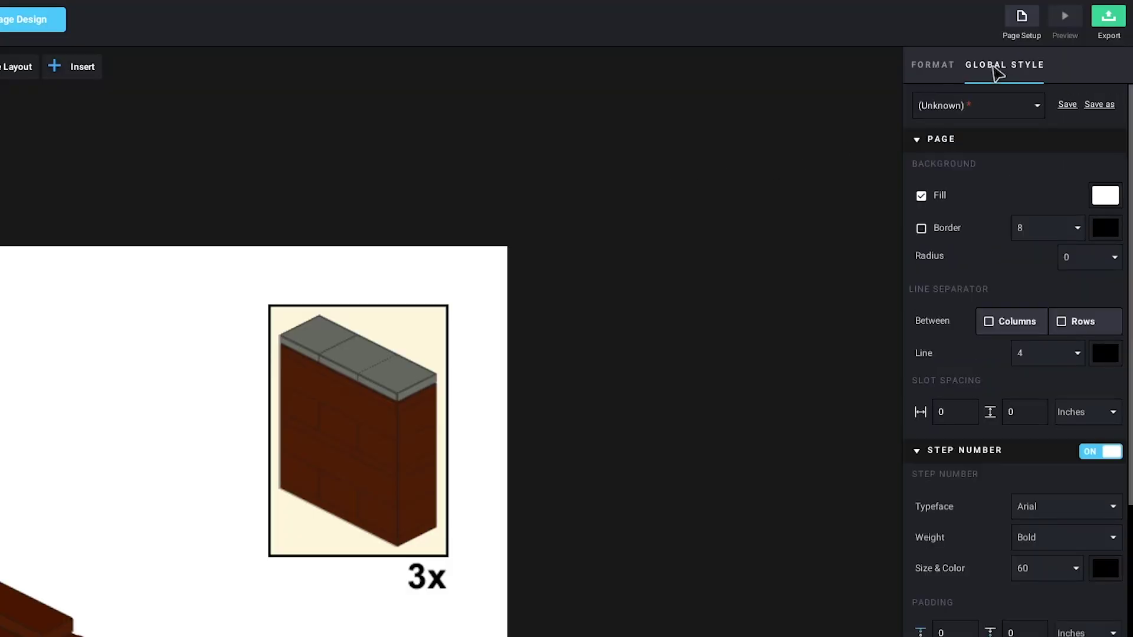
# - In Global Style, change the background colour, set normal-weight step numbers, and highlight new parts in red
pyautogui.click(1105, 195)
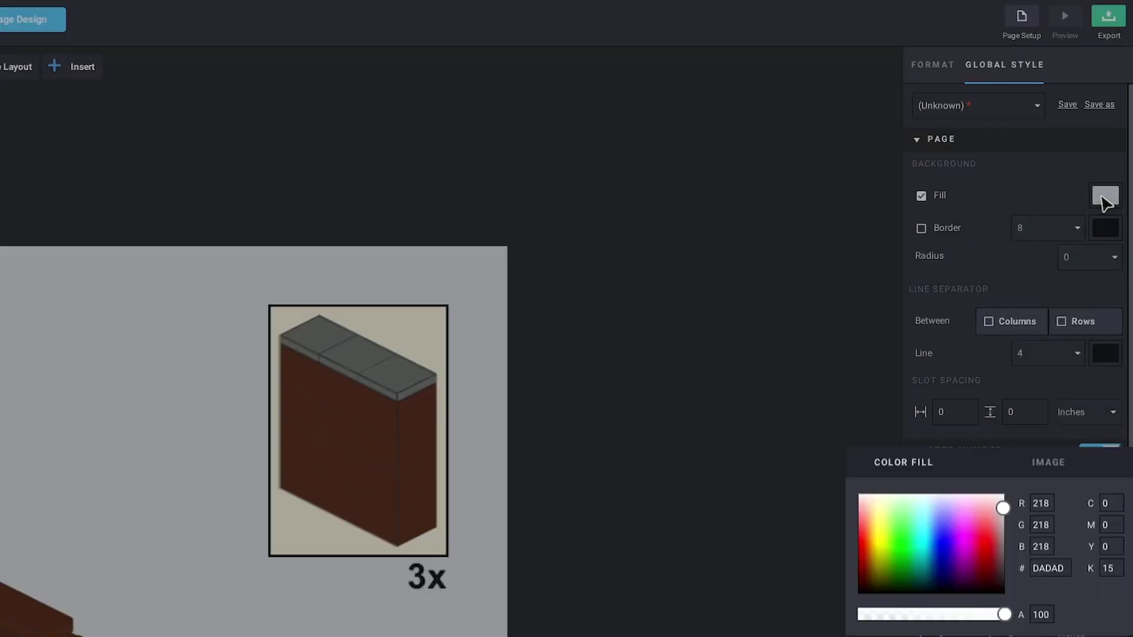
pyautogui.click(1039, 503)
pyautogui.click(1116, 392)
pyautogui.click(1065, 537)
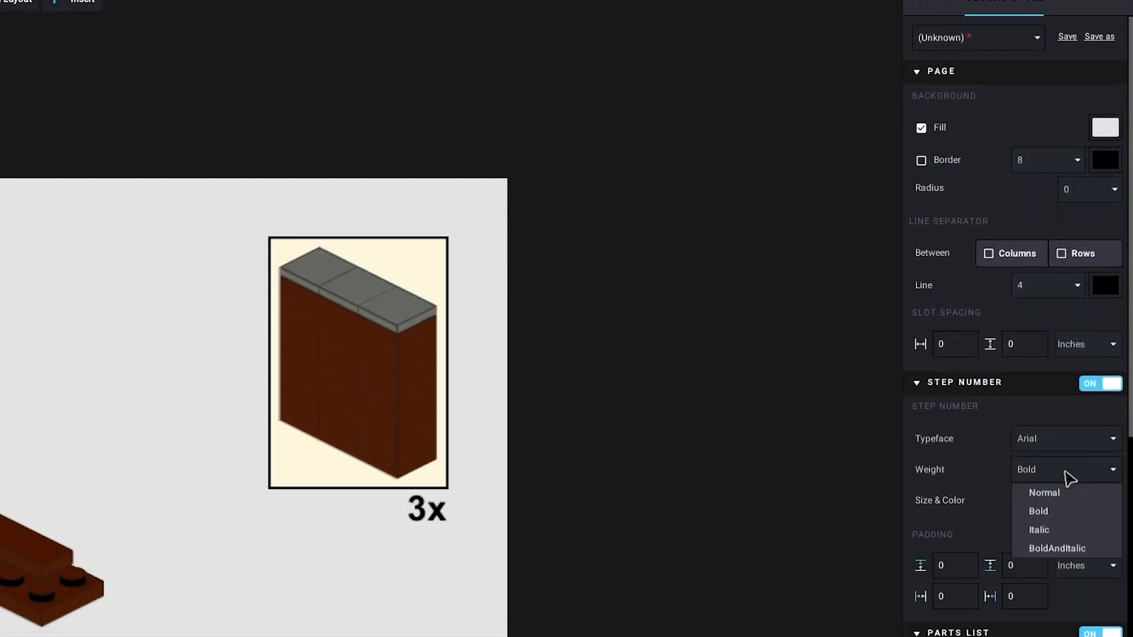
pyautogui.click(1044, 402)
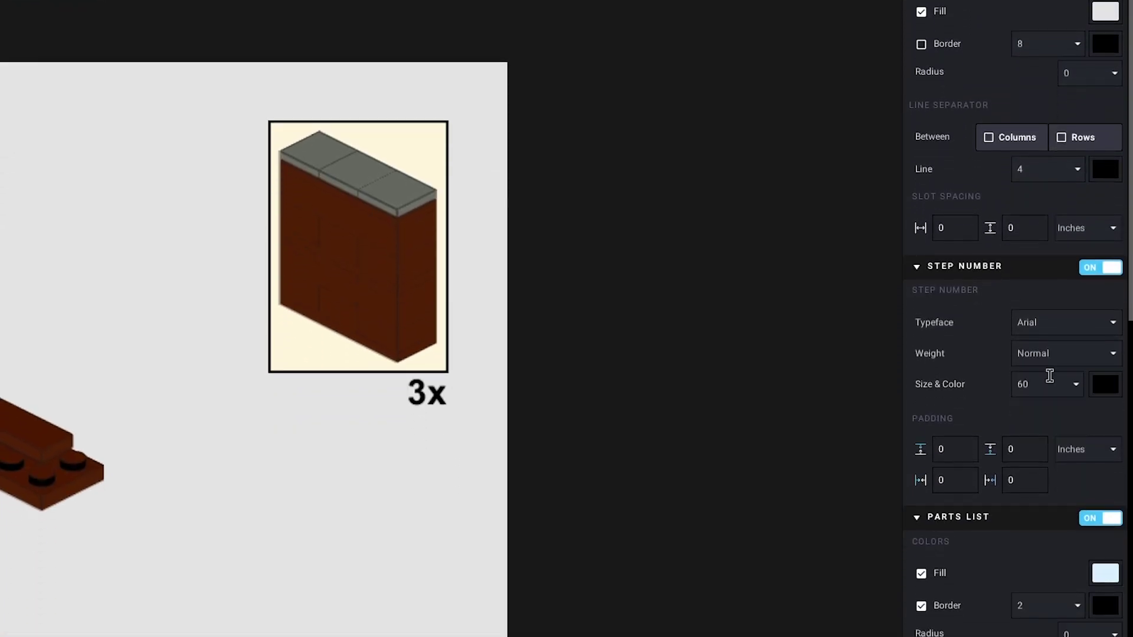
pyautogui.scroll(-3, 944, 390)
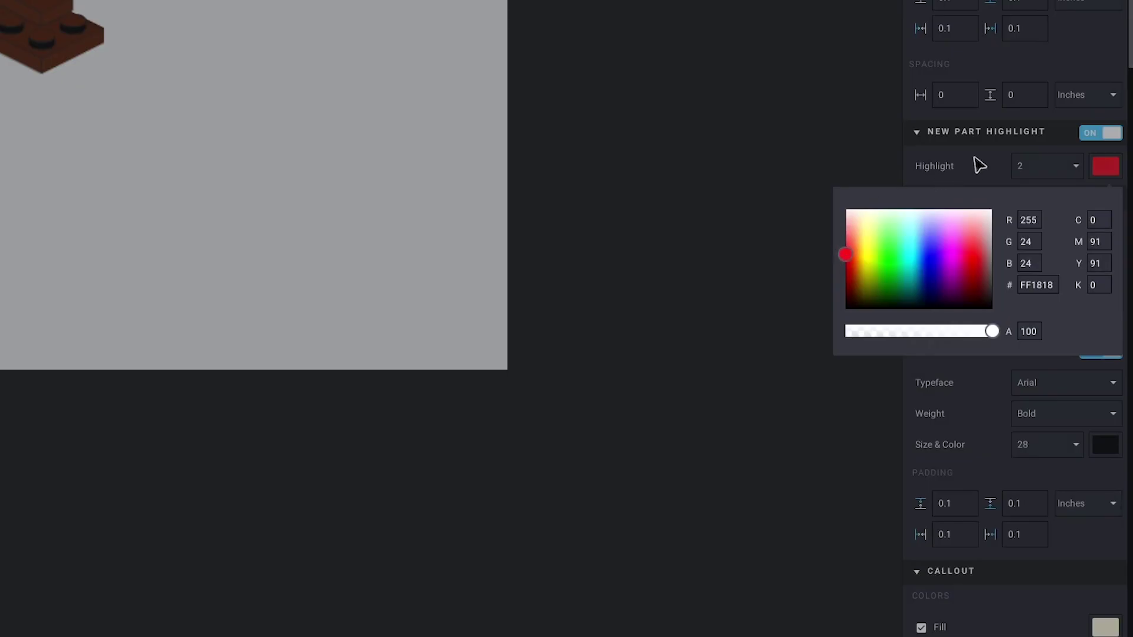
pyautogui.click(980, 165)
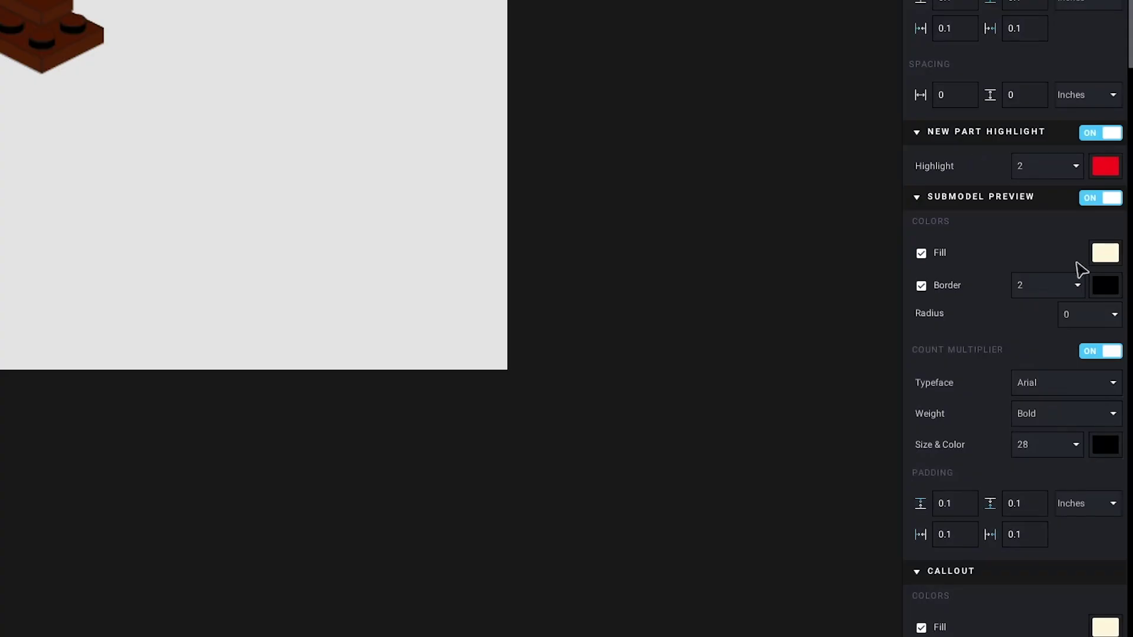
# - Set the Submodel Preview Fill to pure white FFFFFF and move on to the Callout settings
pyautogui.click(1105, 252)
pyautogui.click(863, 295)
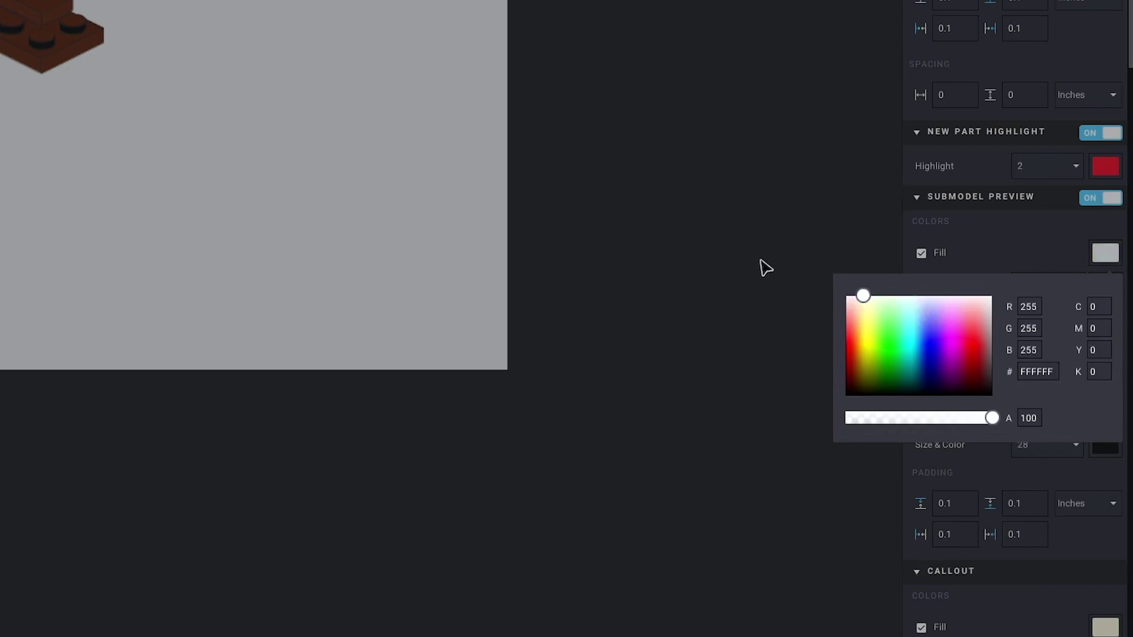
pyautogui.click(764, 268)
pyautogui.scroll(-6, 1105, 170)
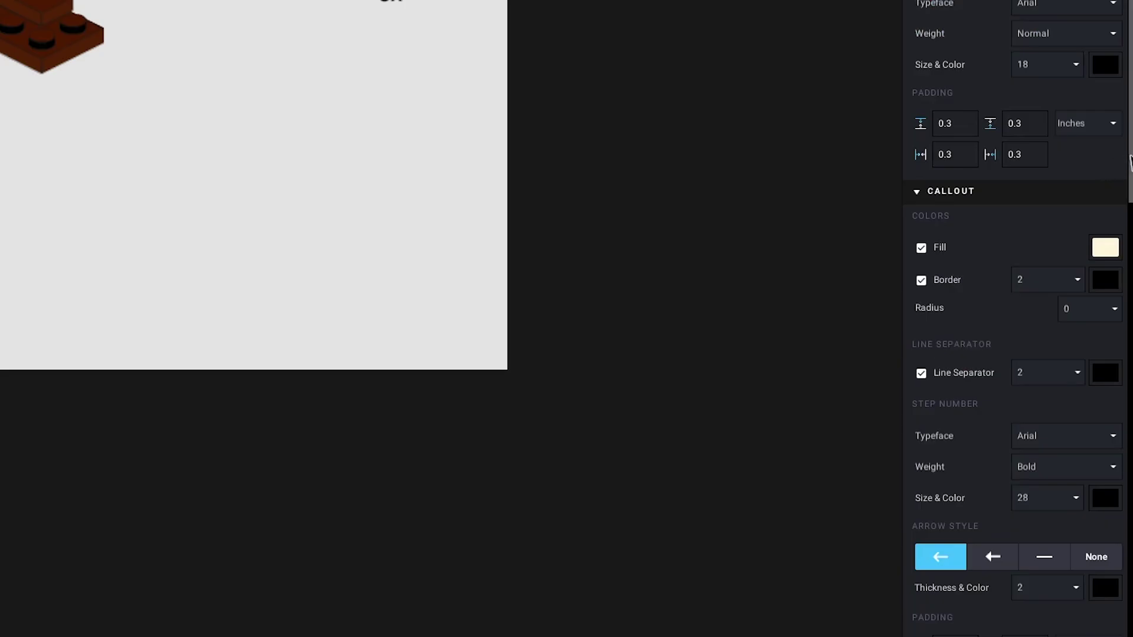
pyautogui.scroll(-1, 1127, 192)
pyautogui.moveTo(1126, 188); pyautogui.dragTo(1128, 214)
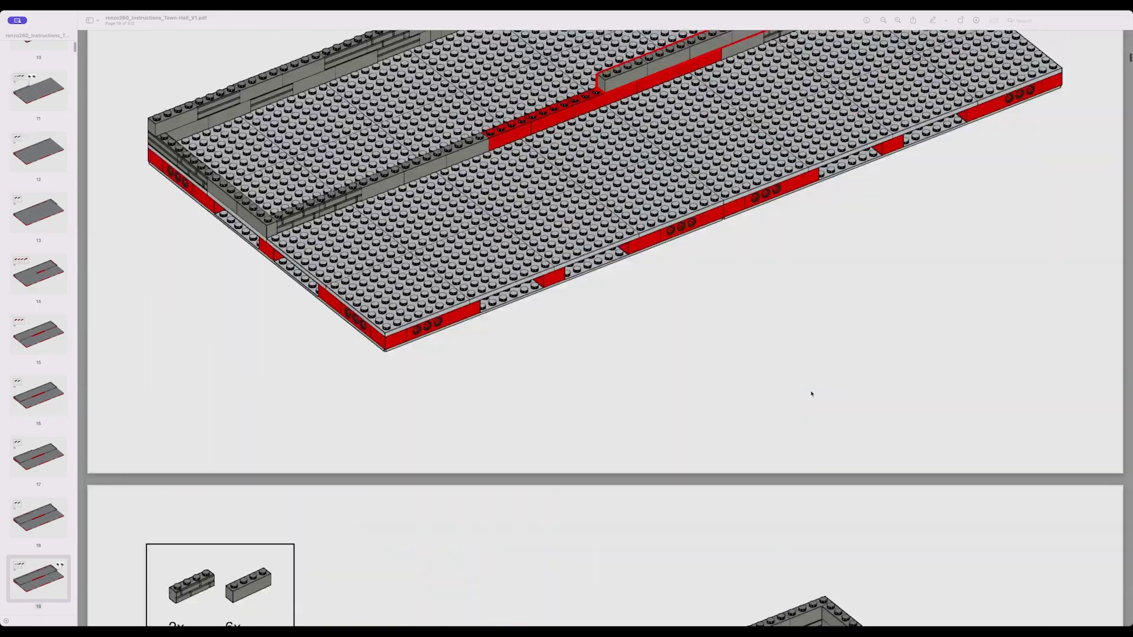
pyautogui.scroll(-20, 812, 395)
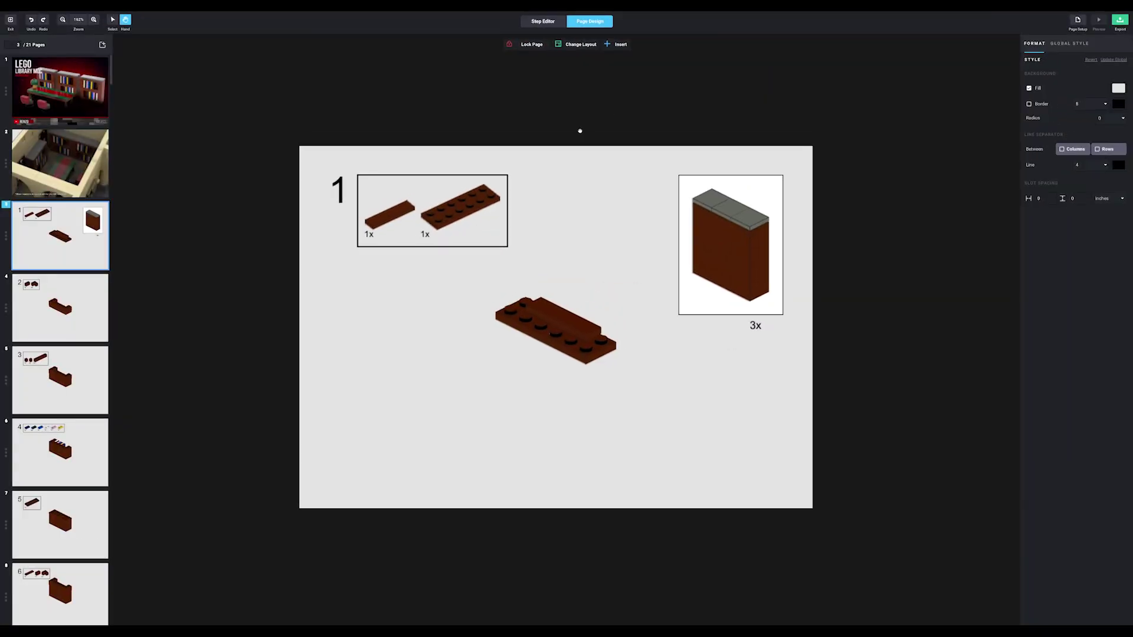
# - Flip the step 1 model view to Y 180°, then go to the step 6 page
pyautogui.press('v')
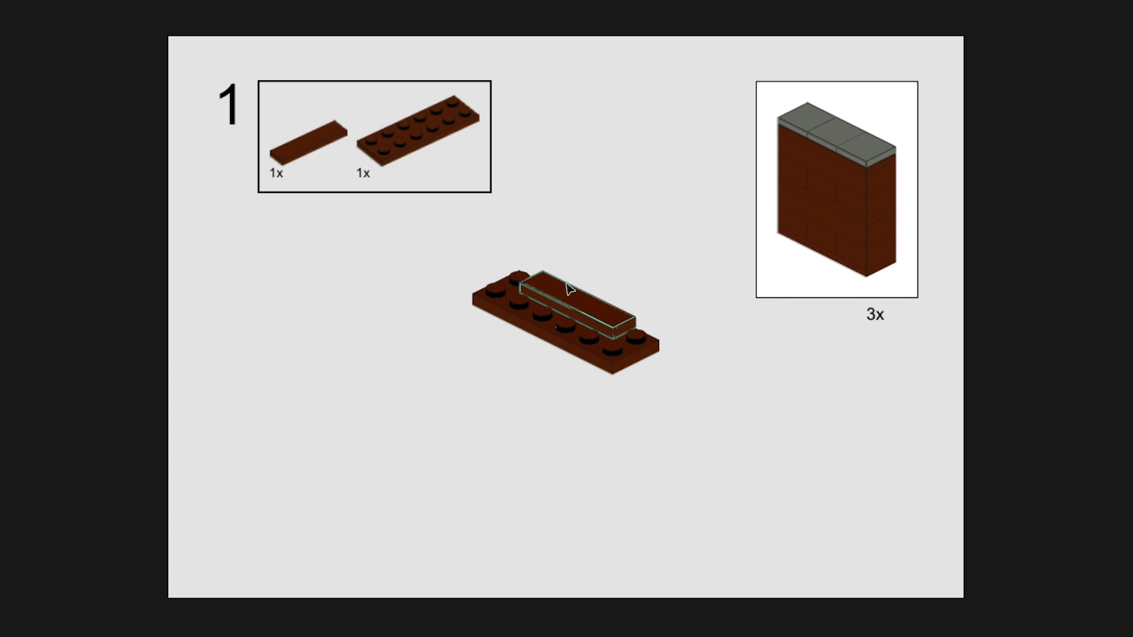
pyautogui.click(599, 271)
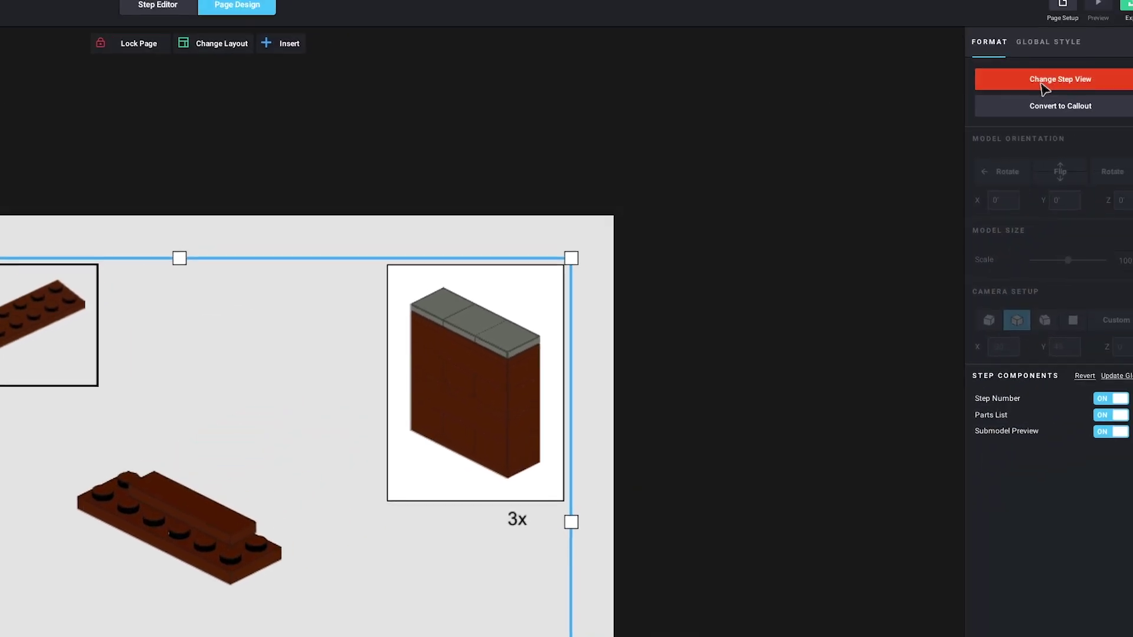
pyautogui.click(1037, 89)
pyautogui.click(1093, 184)
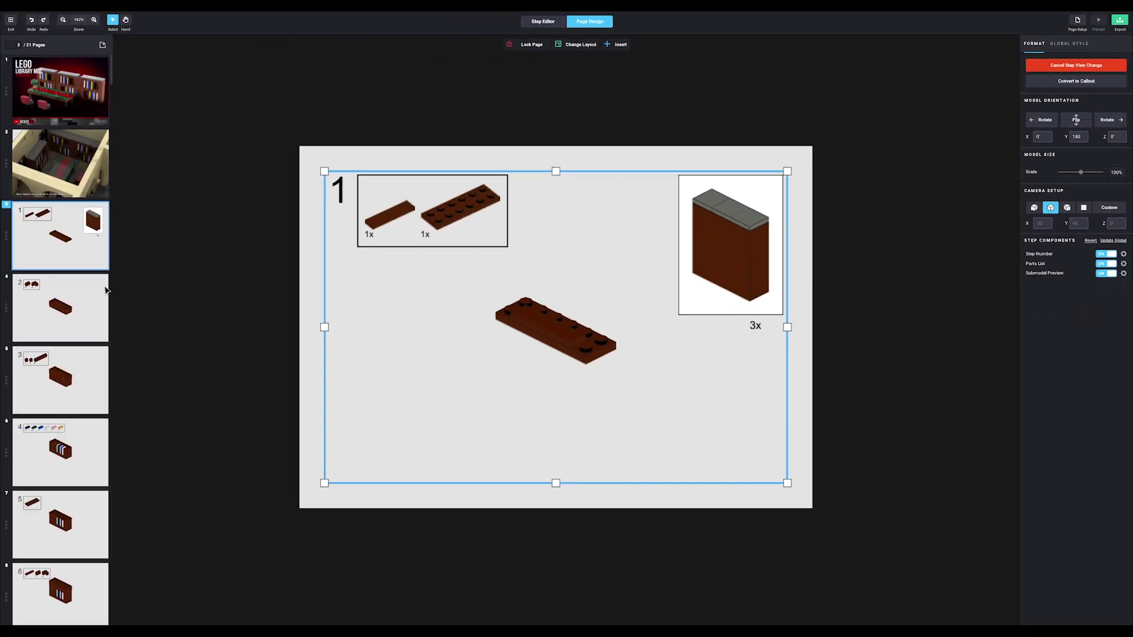
pyautogui.scroll(-4, 91, 272)
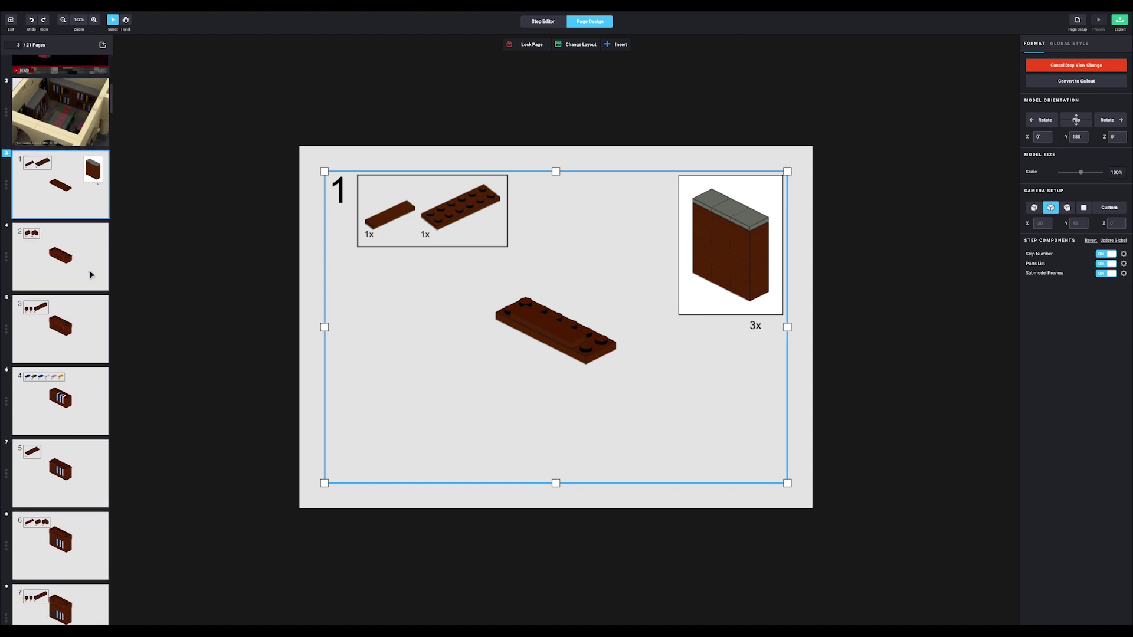
pyautogui.click(70, 373)
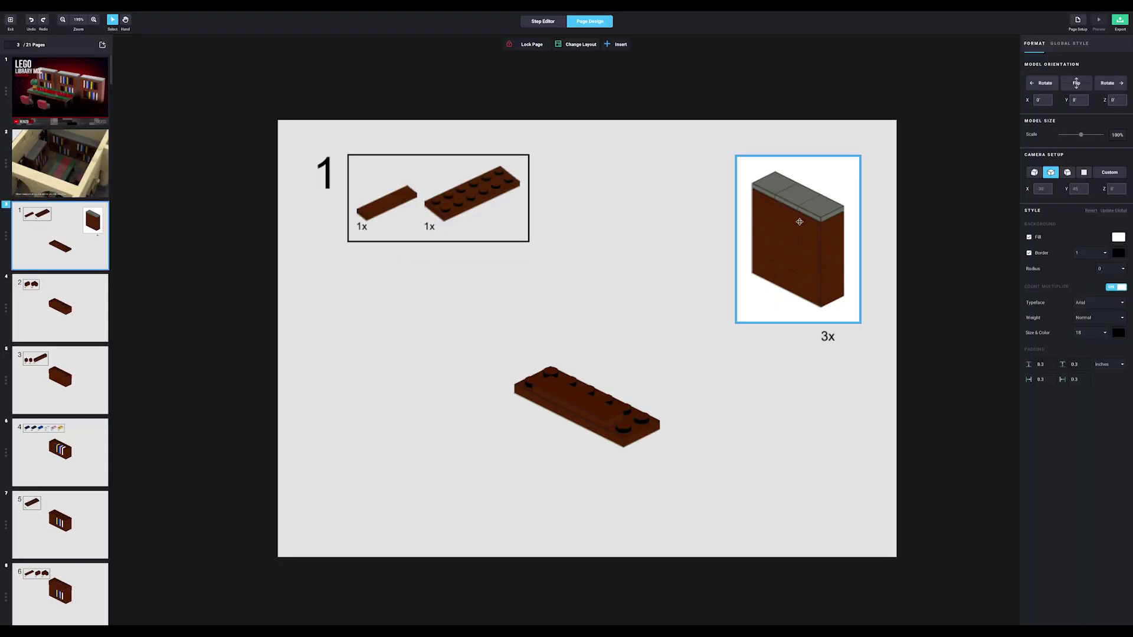
# - Rotate the bookshelf preview 180° to face front and move step number 1 below its parts list
pyautogui.click(1108, 84)
pyautogui.click(1108, 83)
pyautogui.click(978, 171)
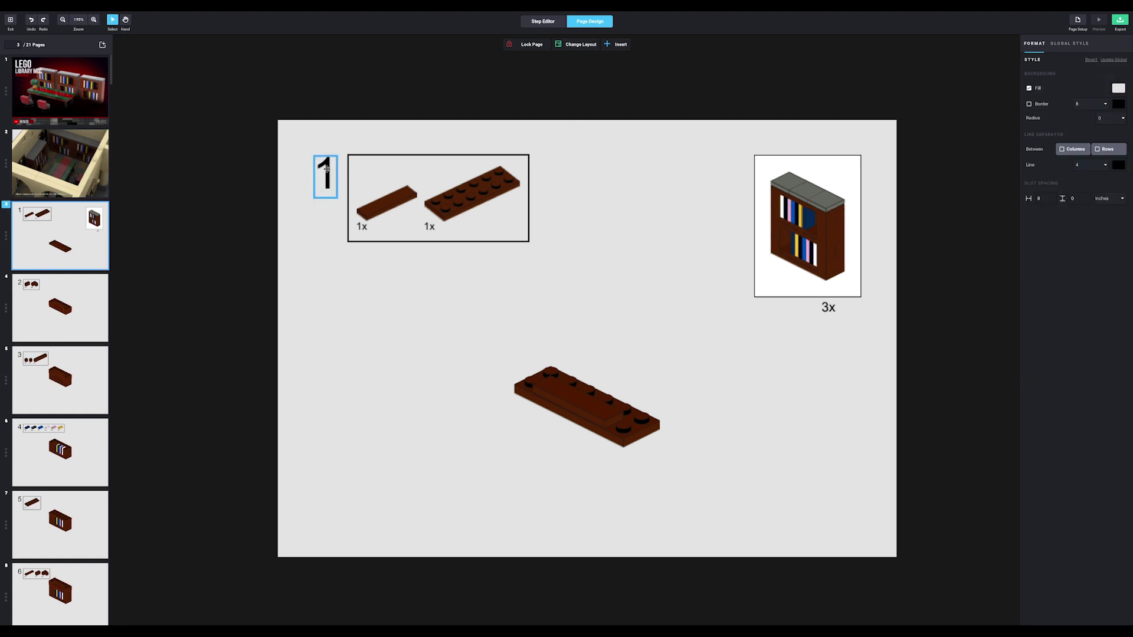
pyautogui.moveTo(326, 170); pyautogui.dragTo(362, 274)
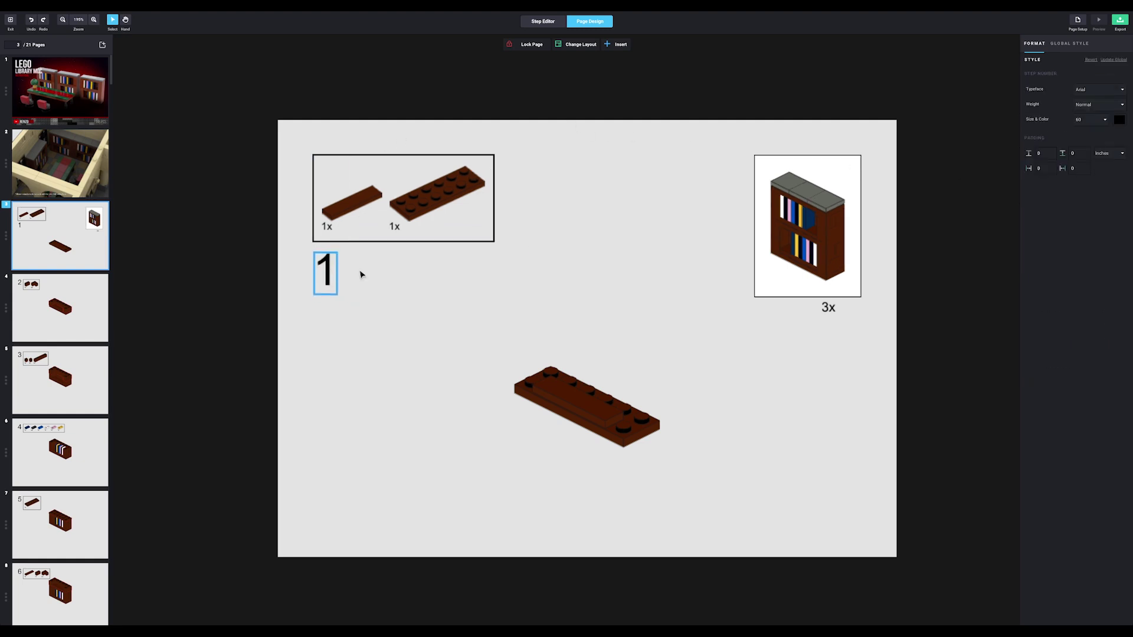
pyautogui.click(343, 108)
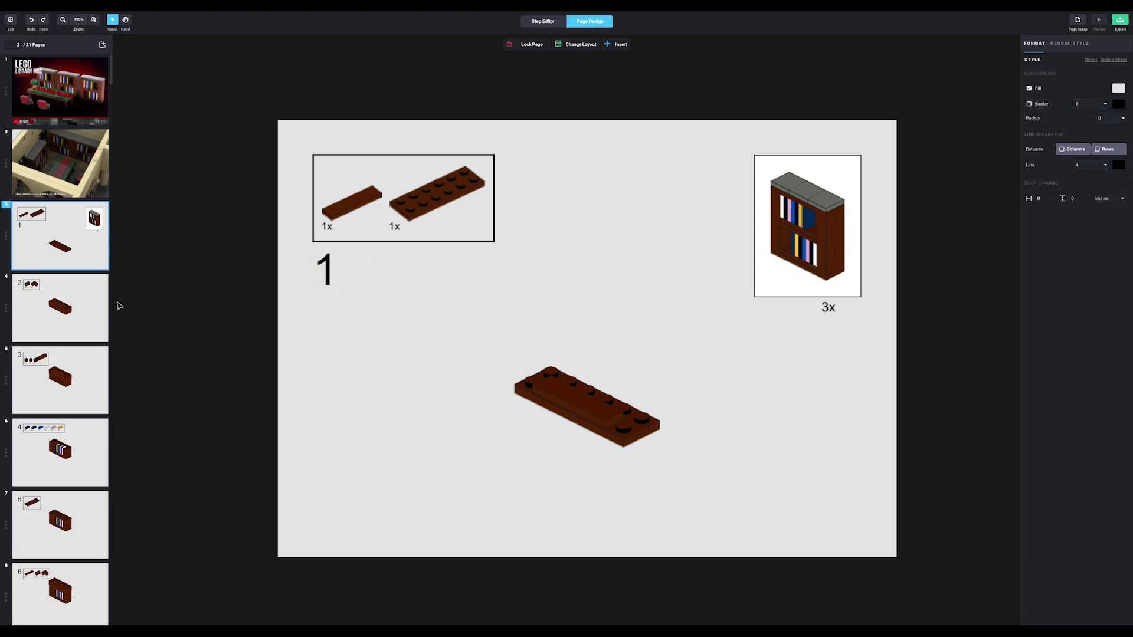
# - On the step 4 page, move step number 4 below the parts list
pyautogui.scroll(-1, 77, 319)
pyautogui.click(78, 365)
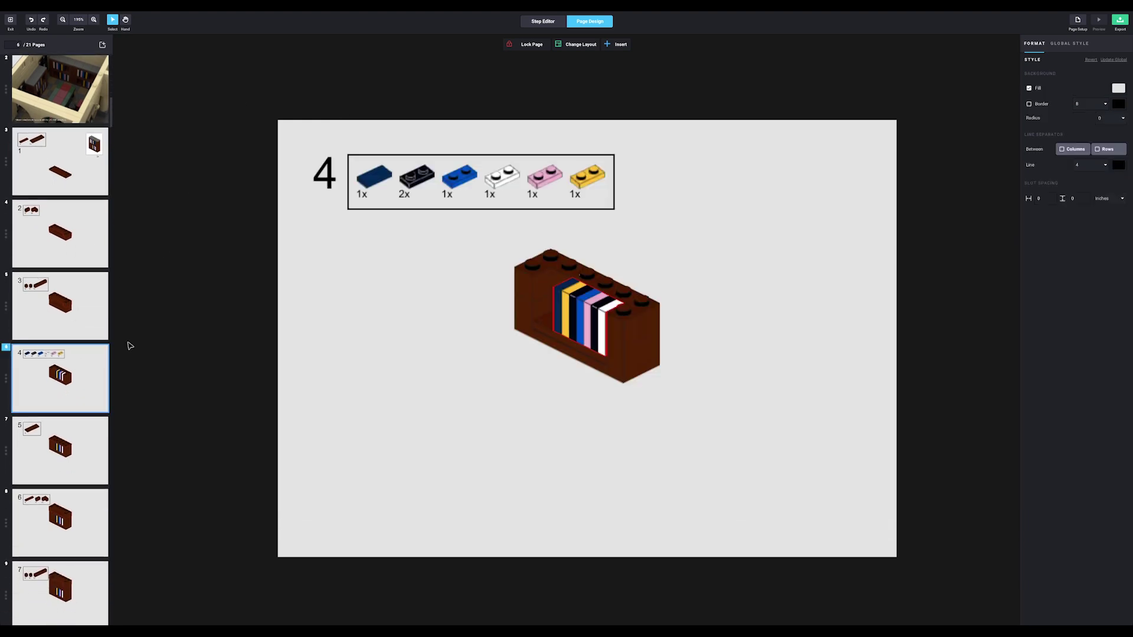
pyautogui.moveTo(317, 178); pyautogui.dragTo(354, 246)
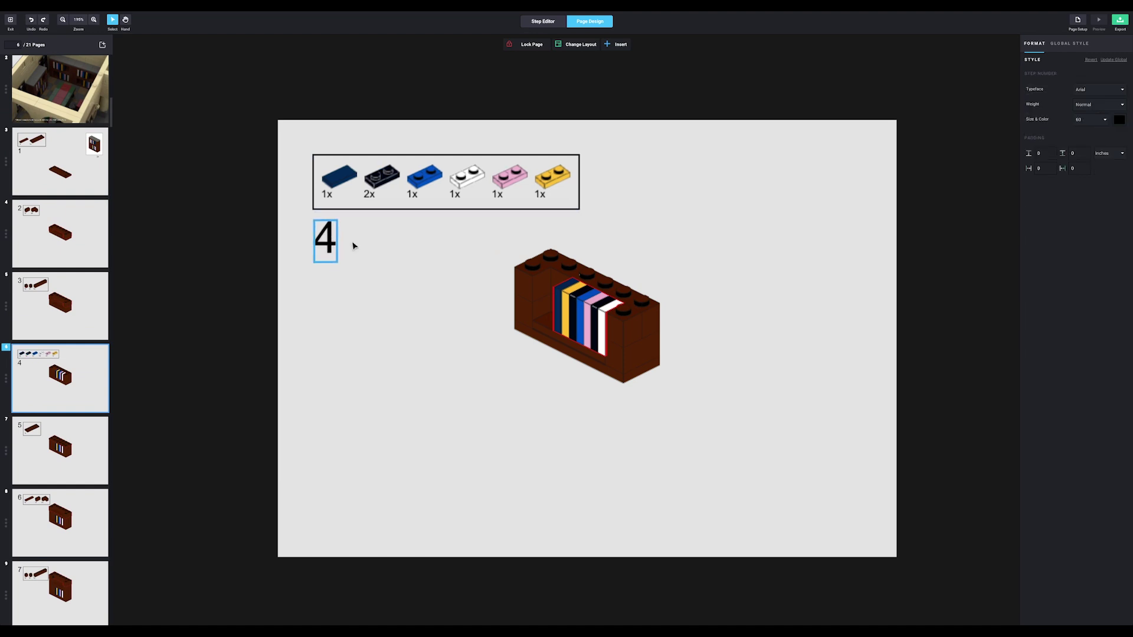
# - Narrow step 4's parts list into two rows of three and move its model lower
pyautogui.click(578, 179)
pyautogui.moveTo(578, 179); pyautogui.dragTo(462, 175)
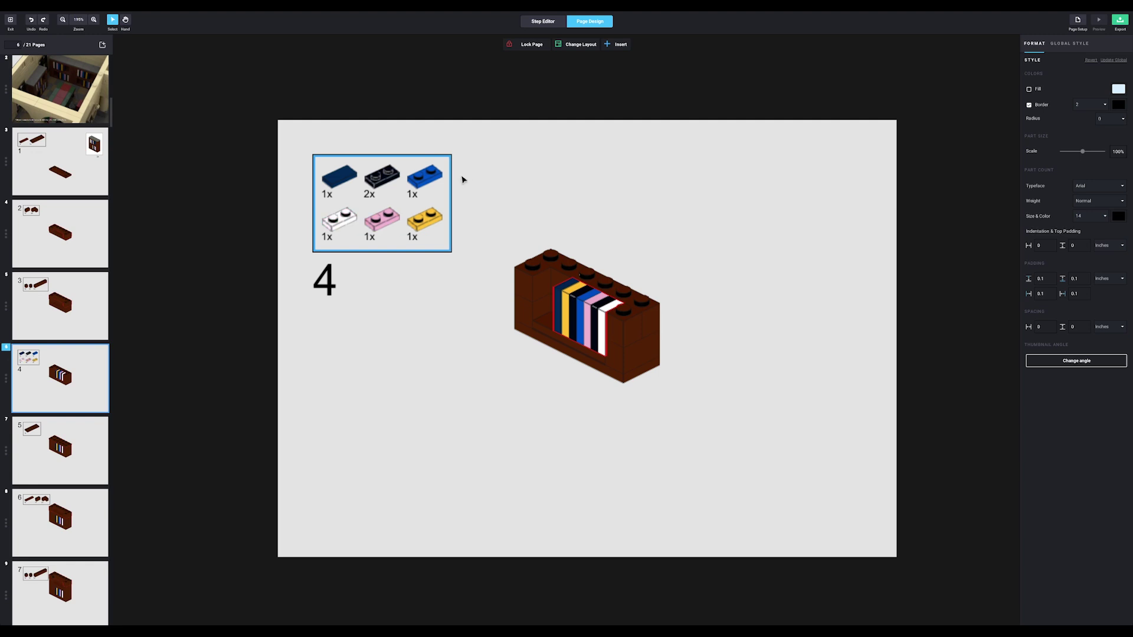
pyautogui.click(644, 112)
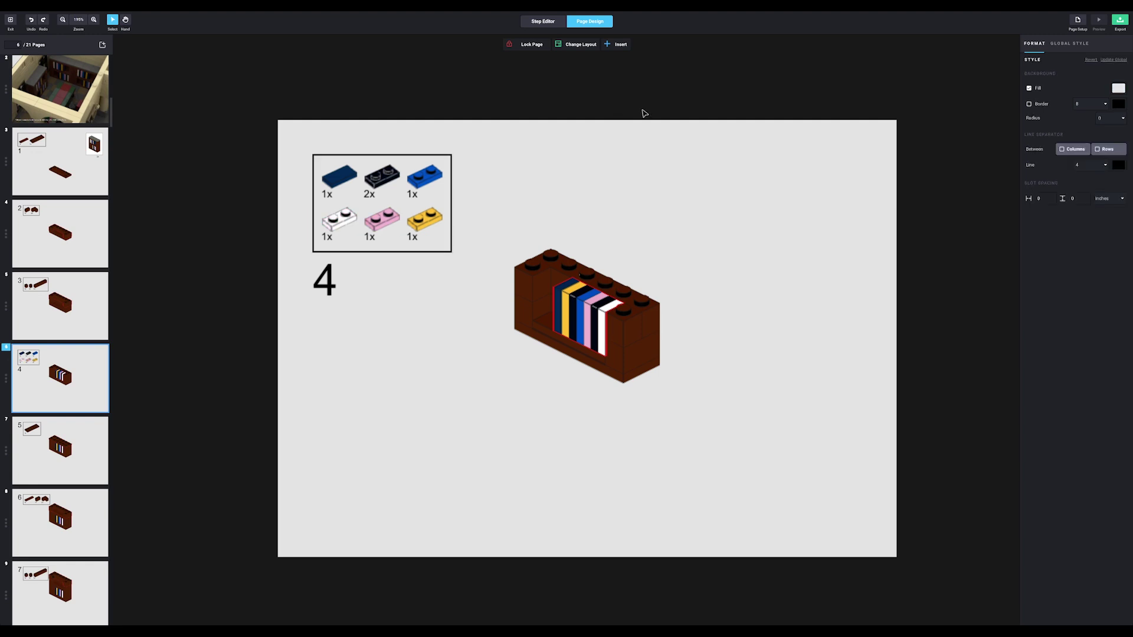
pyautogui.click(612, 274)
pyautogui.moveTo(612, 273); pyautogui.dragTo(622, 356)
pyautogui.click(931, 278)
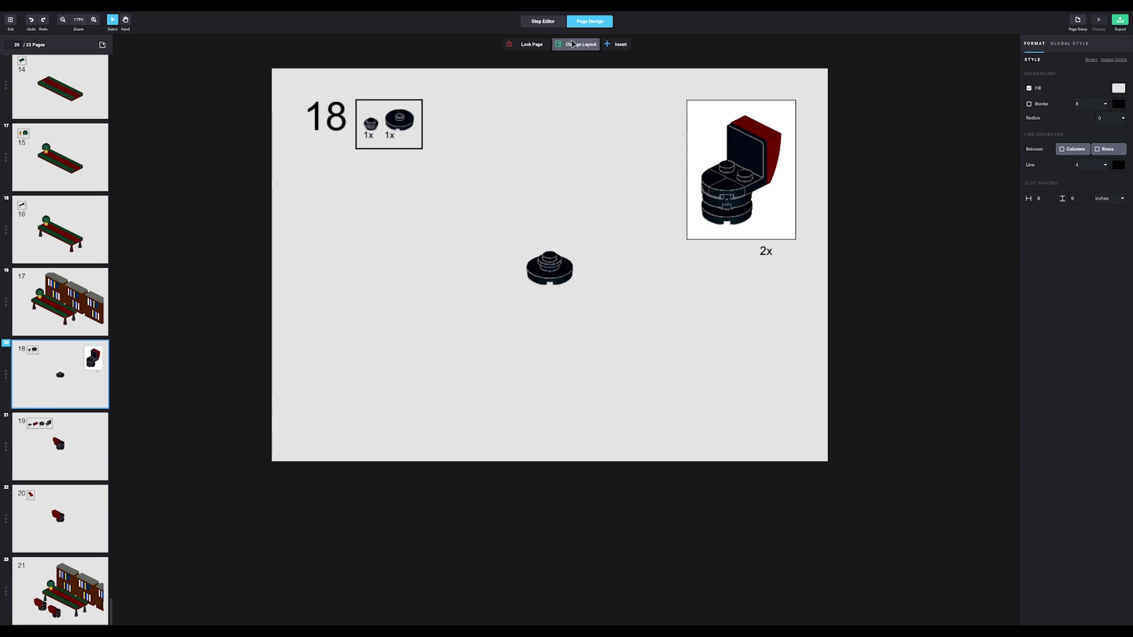
# - Apply the 1|2|3 three-column layout to the step 18 page so steps 18–20 share it
pyautogui.click(575, 44)
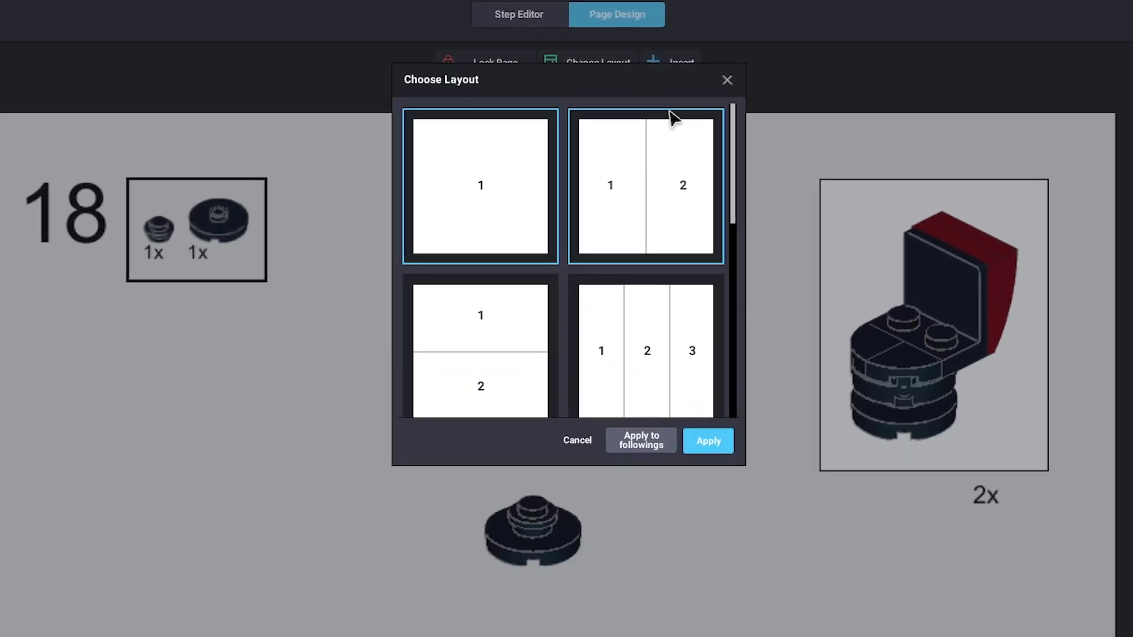
pyautogui.moveTo(734, 115); pyautogui.dragTo(738, 314)
pyautogui.scroll(6, 635, 242)
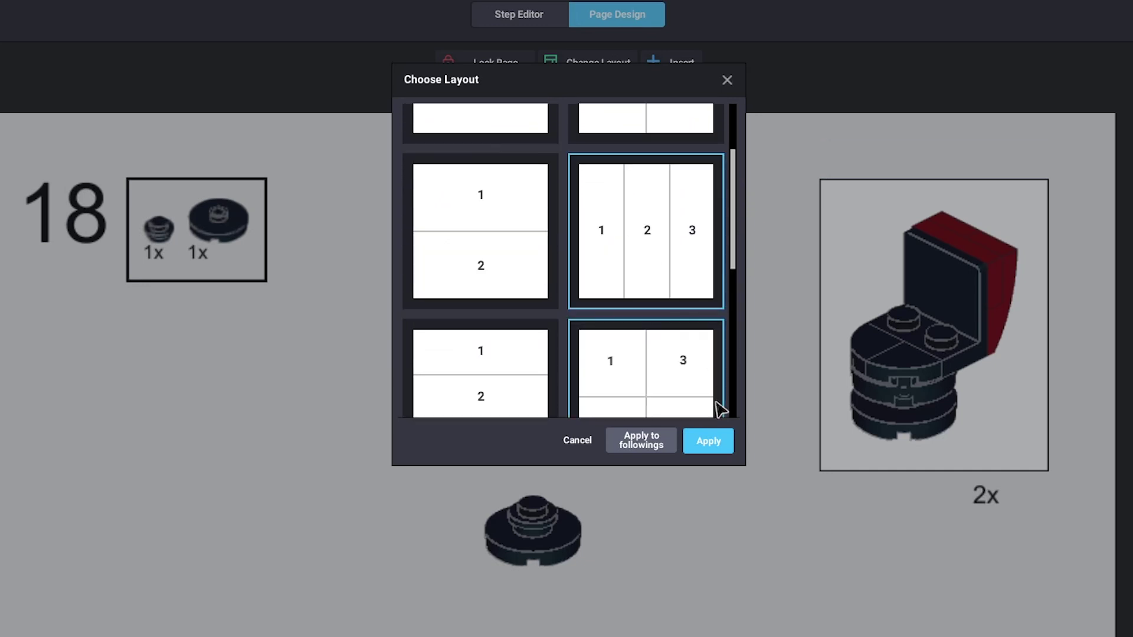
pyautogui.click(716, 442)
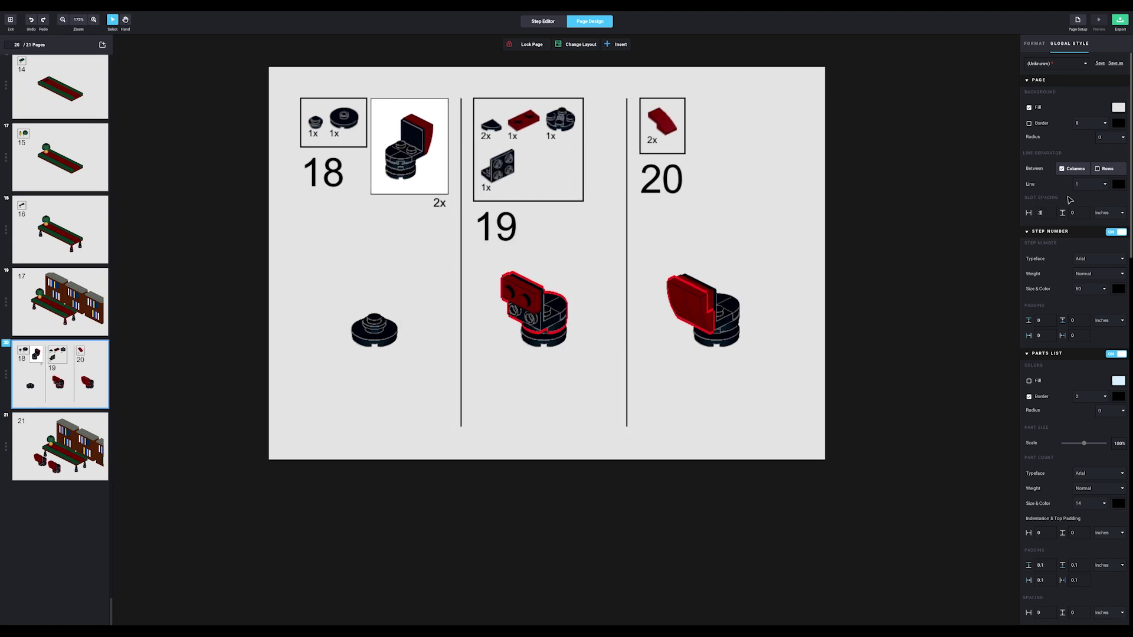
pyautogui.click(895, 116)
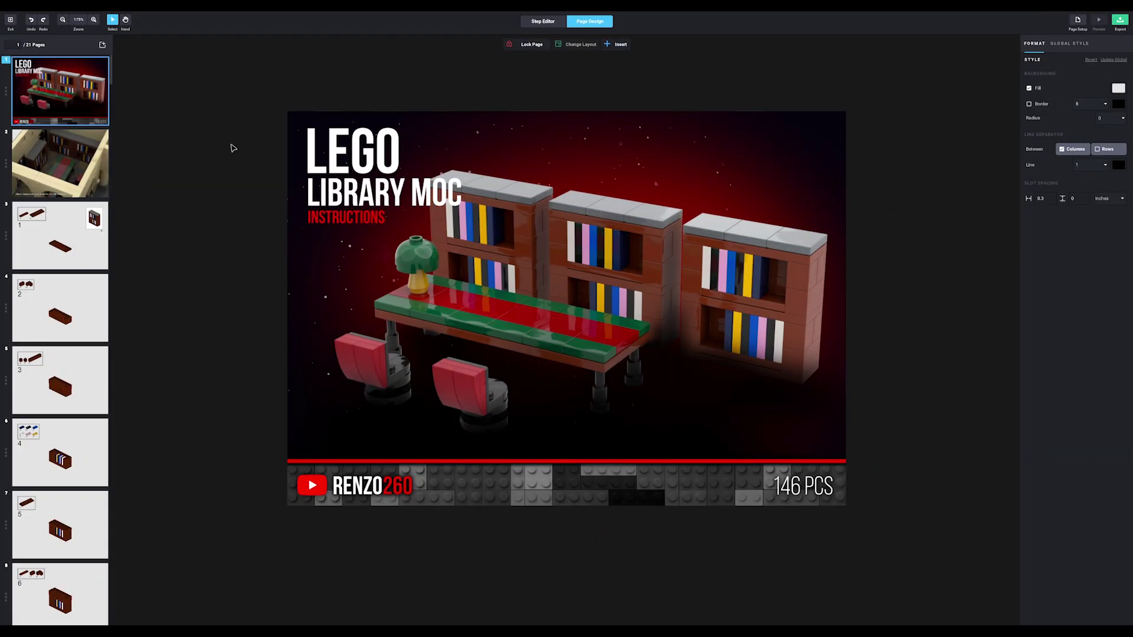
# - Set the export to all pages as PDF at 4x size
pyautogui.click(1120, 21)
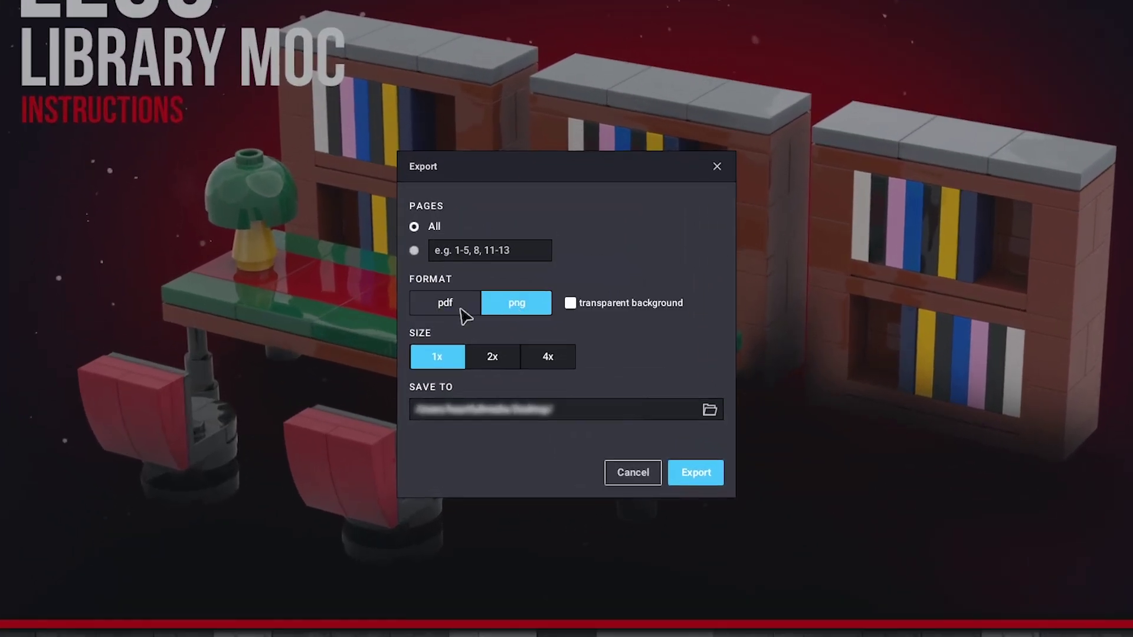
pyautogui.click(432, 313)
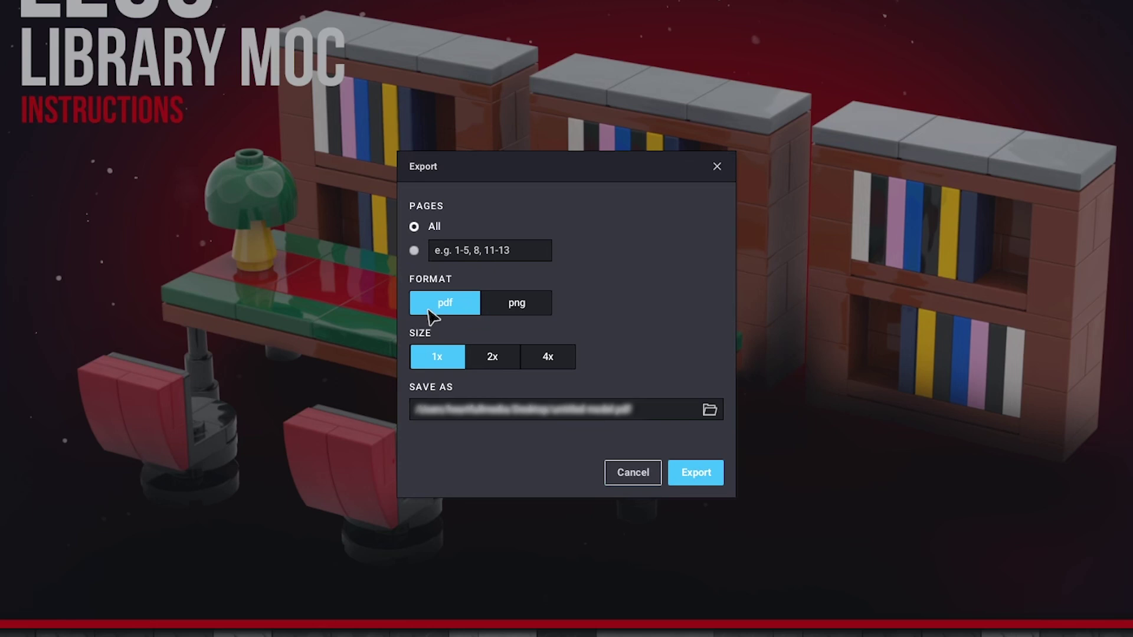
pyautogui.click(493, 357)
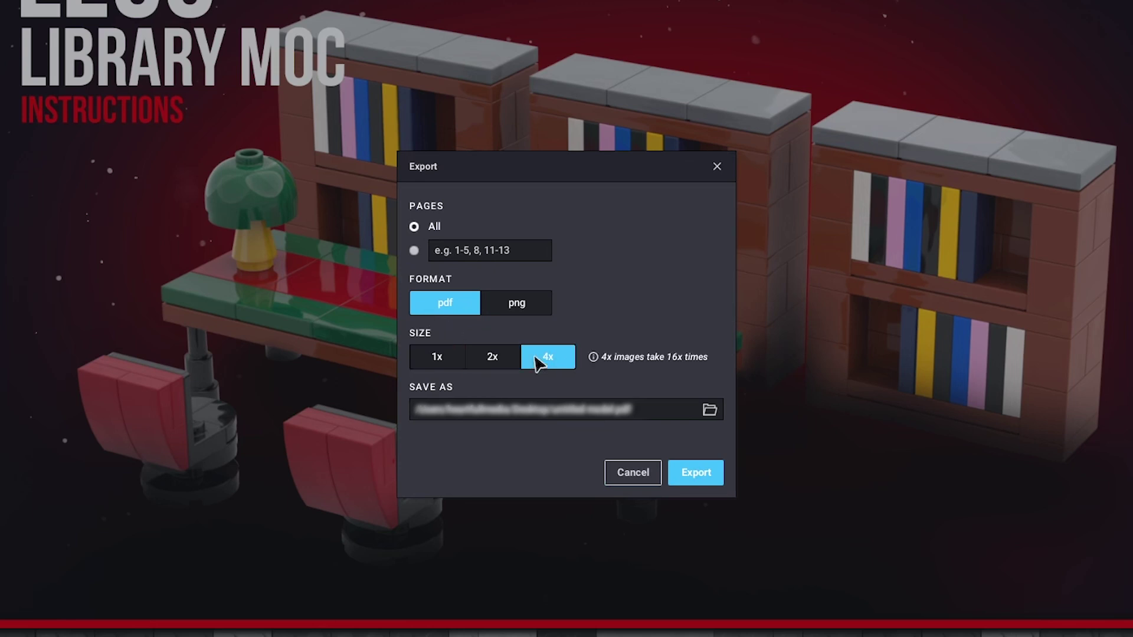